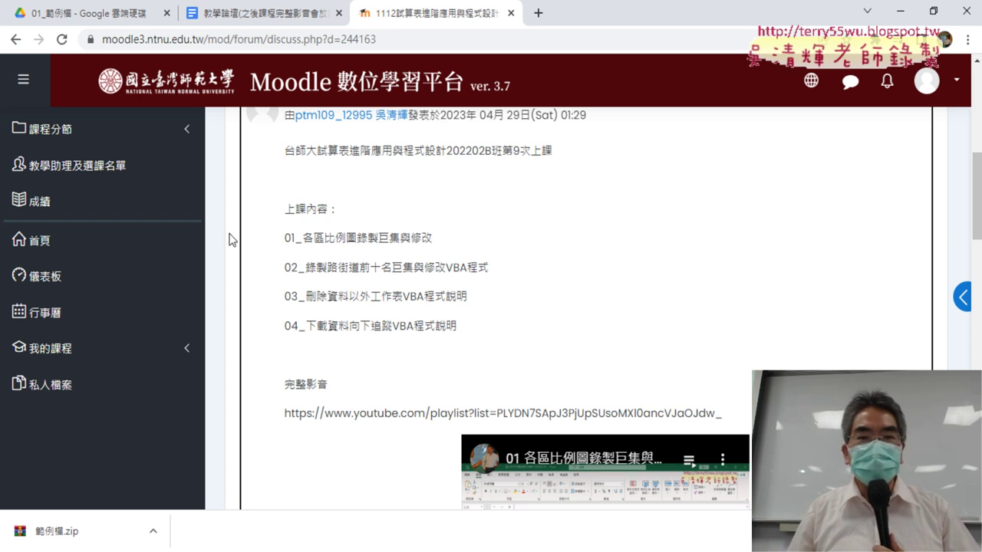
Leave the Moodle post via the Google Drive folder and bring up the 範例_COUNTIF樂透彩中獎機率統計 workbook.
{"action": "left_click", "coordinate": [102, 17]}
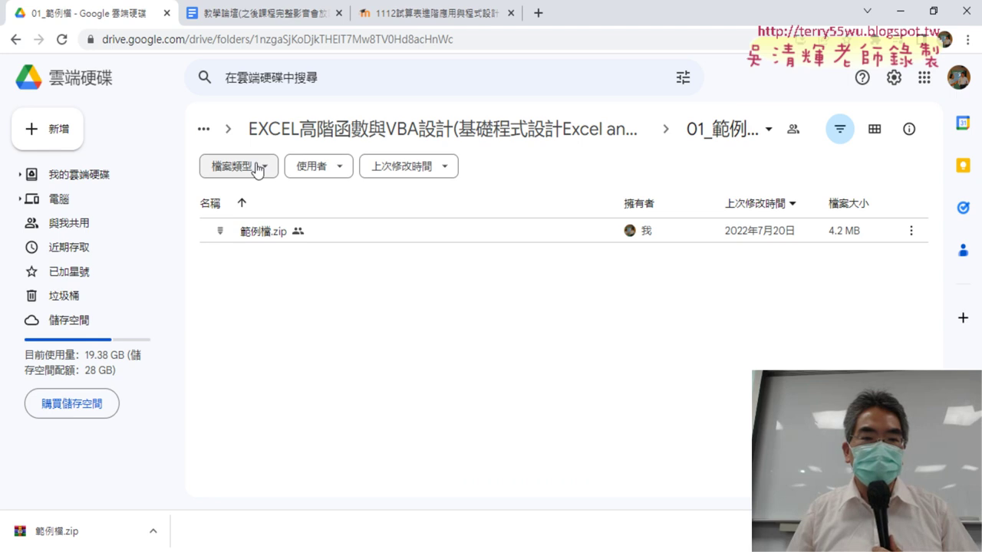
{"action": "left_click", "coordinate": [18, 42]}
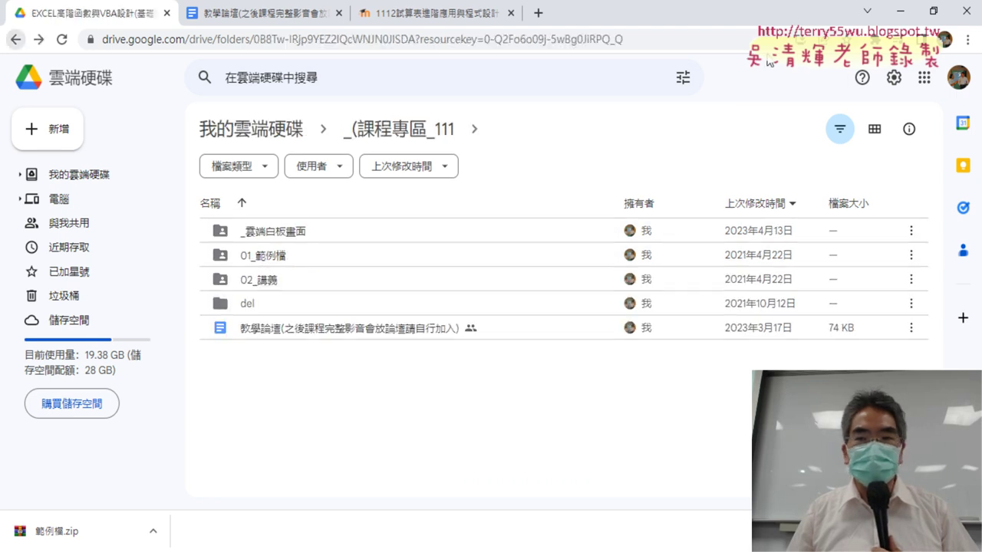
{"action": "key", "text": "alt+Tab"}
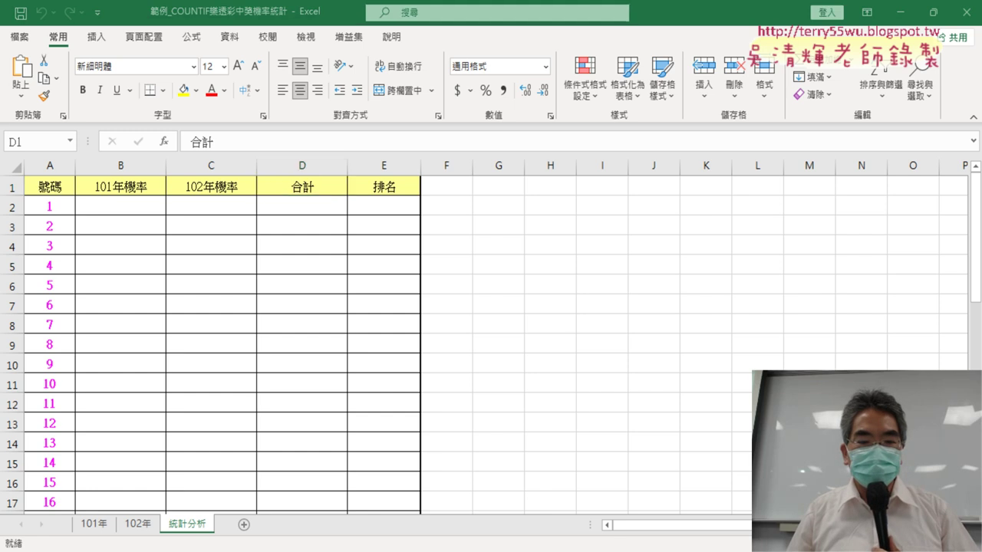
Find the workbook file under 範例檔 > 04數學函數 in File Explorer, then return to its 101年 sheet.
{"action": "key", "text": "alt+Tab"}
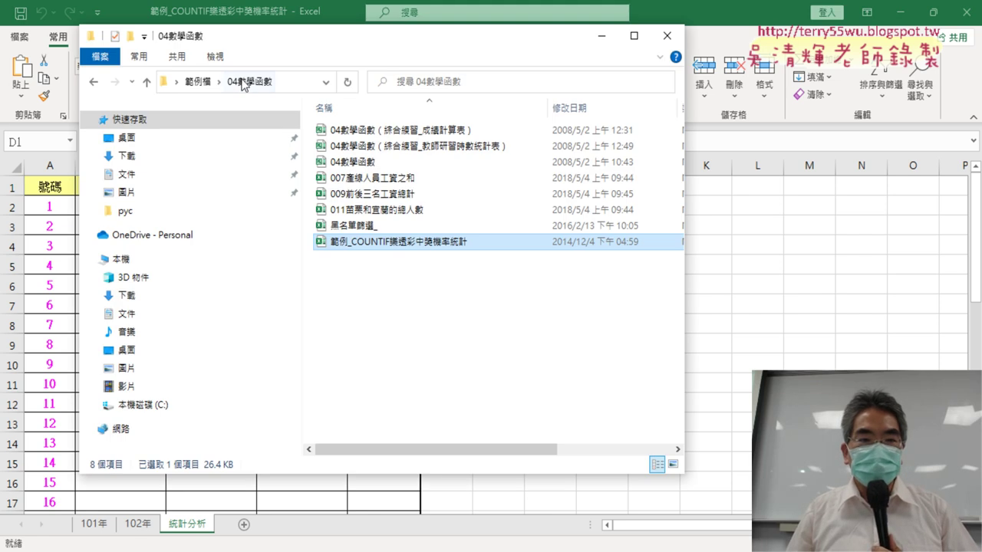
{"action": "left_click", "coordinate": [199, 81]}
{"action": "double_click", "coordinate": [389, 179]}
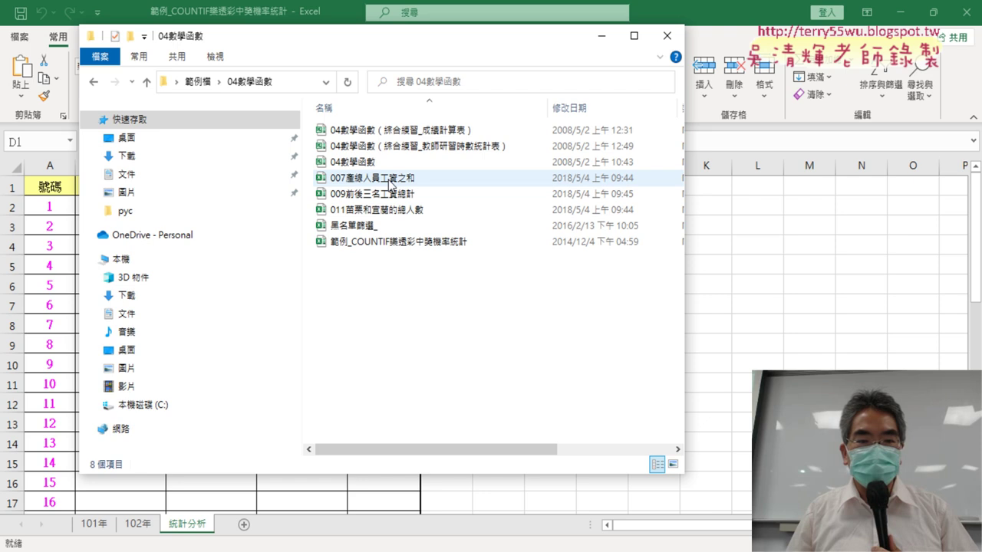
{"action": "left_click", "coordinate": [386, 243]}
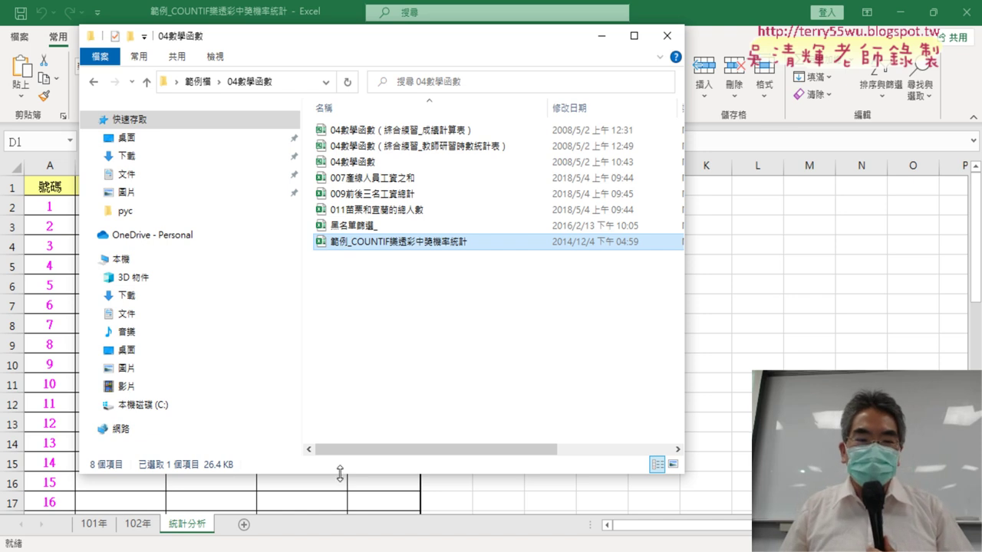
{"action": "left_click", "coordinate": [85, 529]}
{"action": "left_click", "coordinate": [92, 527]}
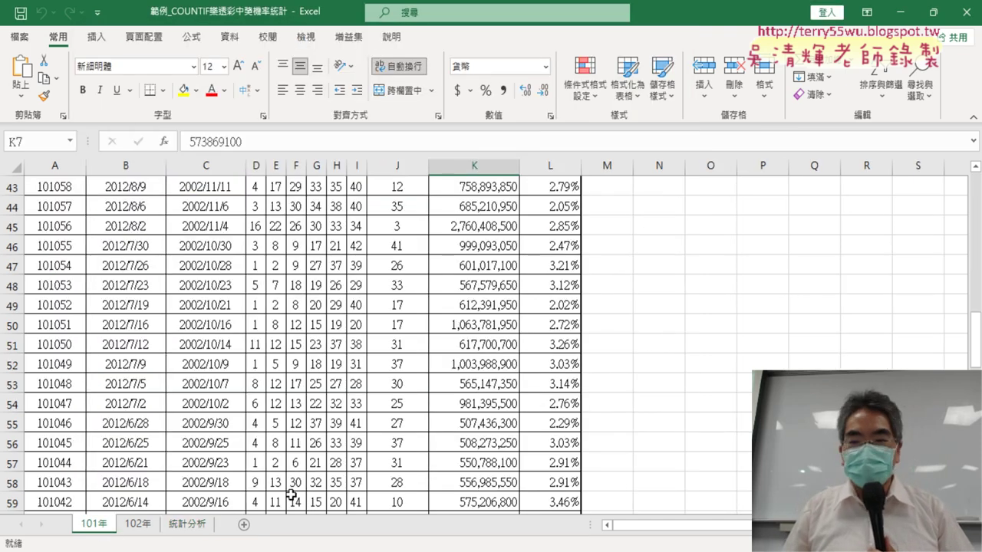
Scroll through the 101年 and 102年 draw sheets to compare their data.
{"action": "scroll", "coordinate": [491, 338], "scroll_direction": "up", "scroll_amount": 1, "text": "ctrl"}
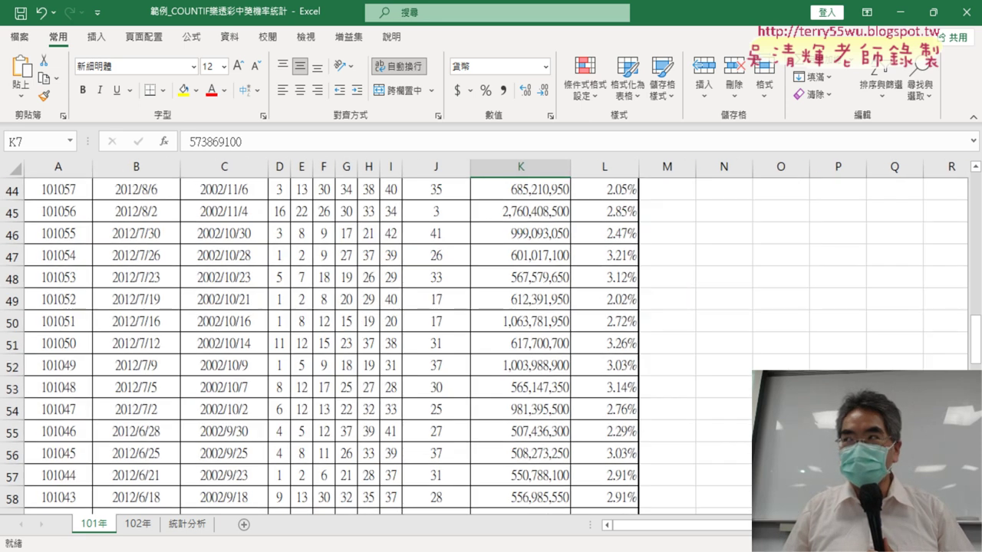
{"action": "scroll", "coordinate": [491, 337], "scroll_direction": "up", "scroll_amount": 1, "text": "ctrl"}
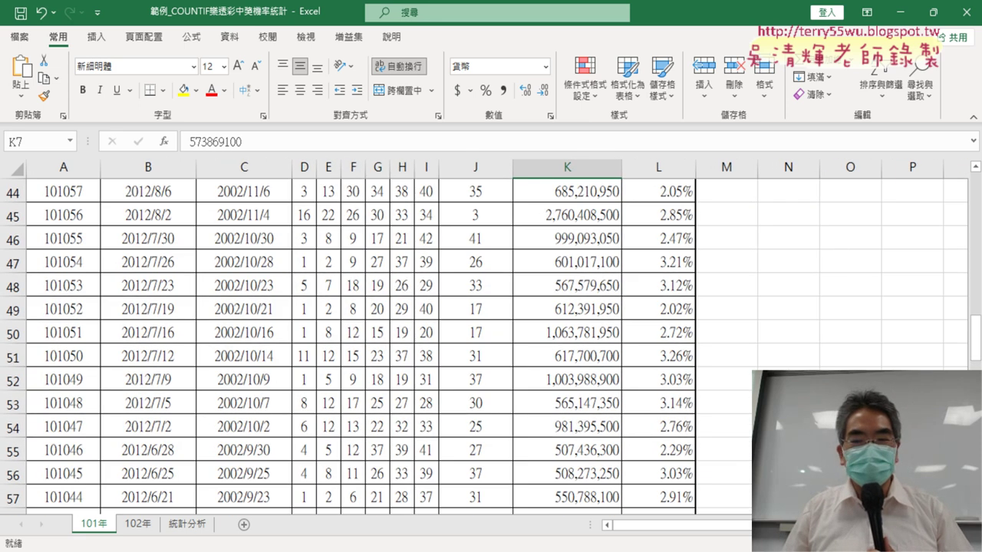
{"action": "scroll", "coordinate": [598, 383], "scroll_direction": "up", "scroll_amount": 1, "text": "ctrl"}
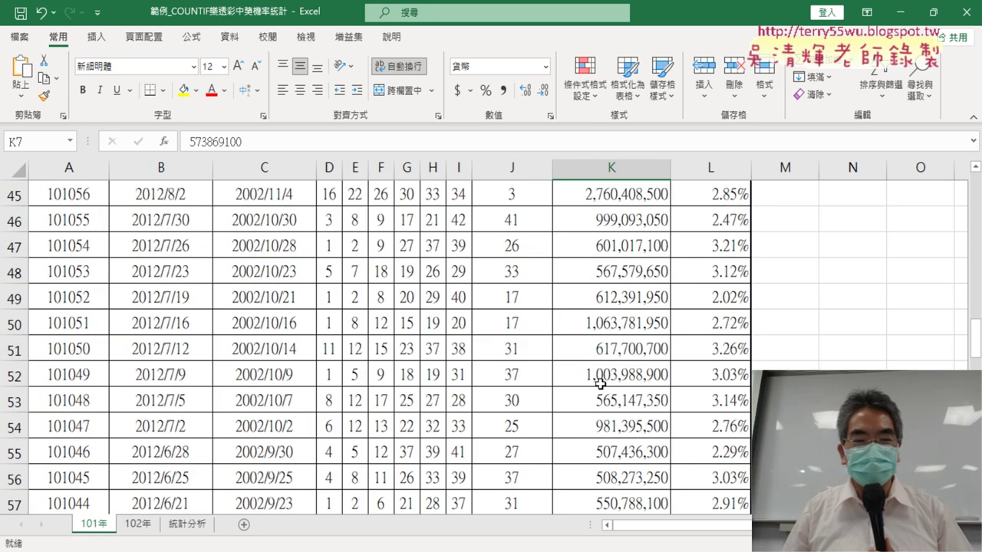
{"action": "left_click", "coordinate": [130, 527]}
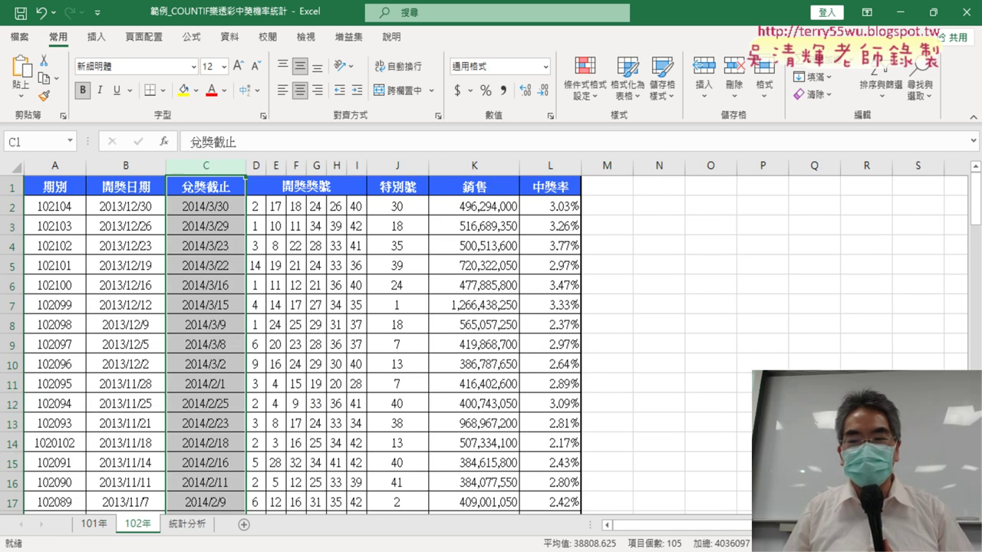
{"action": "scroll", "coordinate": [614, 357], "scroll_direction": "up", "scroll_amount": 2, "text": "ctrl"}
{"action": "scroll", "coordinate": [614, 357], "scroll_direction": "up", "scroll_amount": 2, "text": "ctrl"}
{"action": "scroll", "coordinate": [615, 357], "scroll_direction": "up", "scroll_amount": 1, "text": "ctrl"}
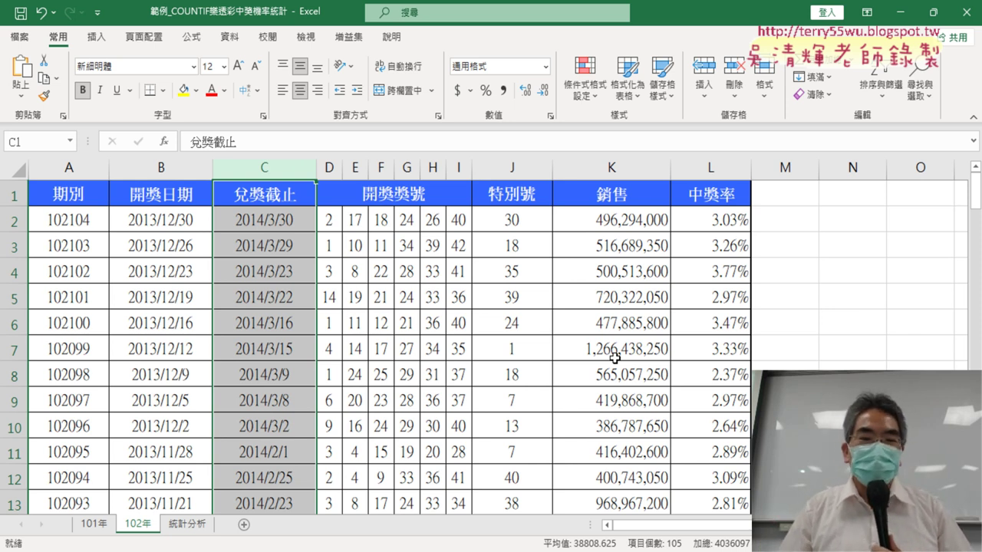
{"action": "left_click", "coordinate": [97, 525]}
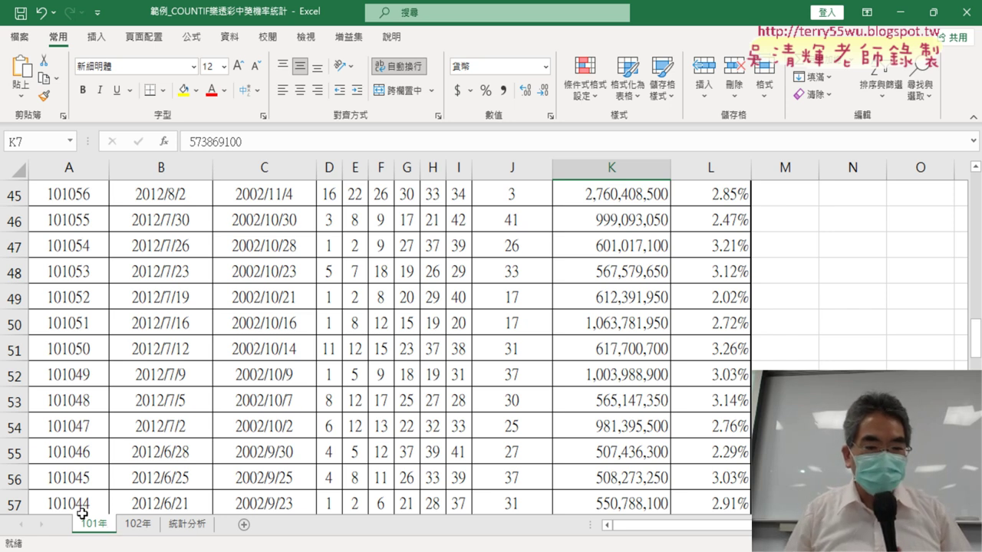
Compare 101年 and 102年 once more, then select B2 under 101年機率 on 統計分析.
{"action": "left_click", "coordinate": [138, 524]}
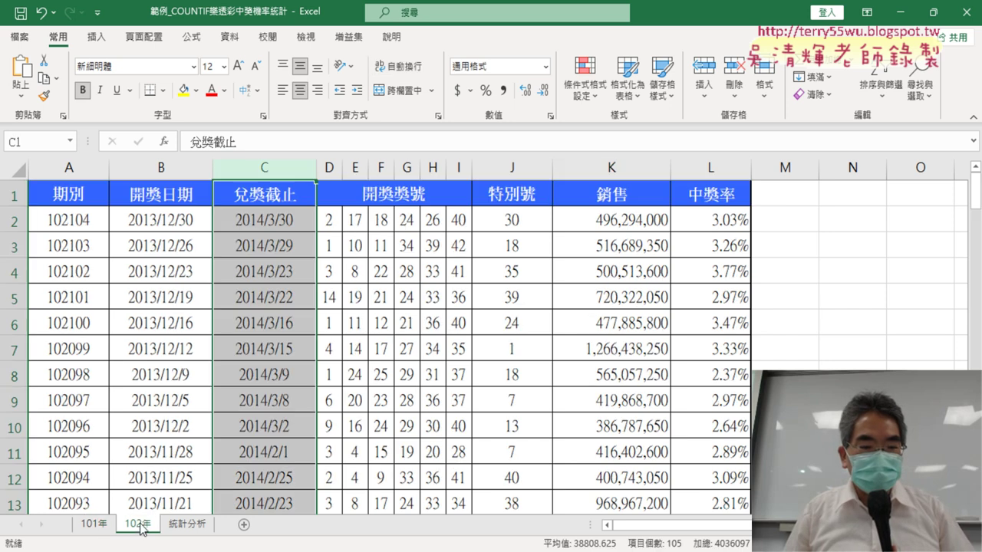
{"action": "left_click", "coordinate": [95, 524]}
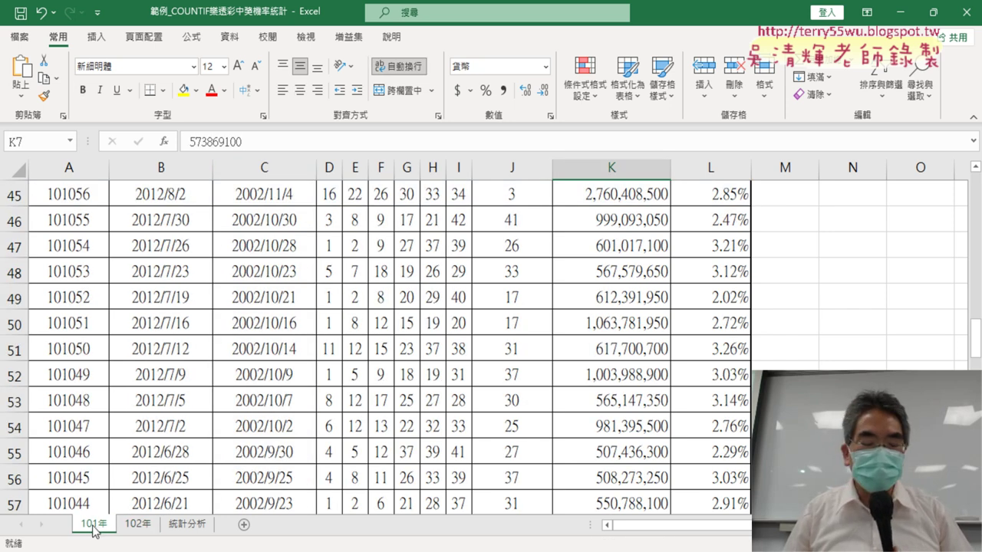
{"action": "left_click", "coordinate": [138, 525]}
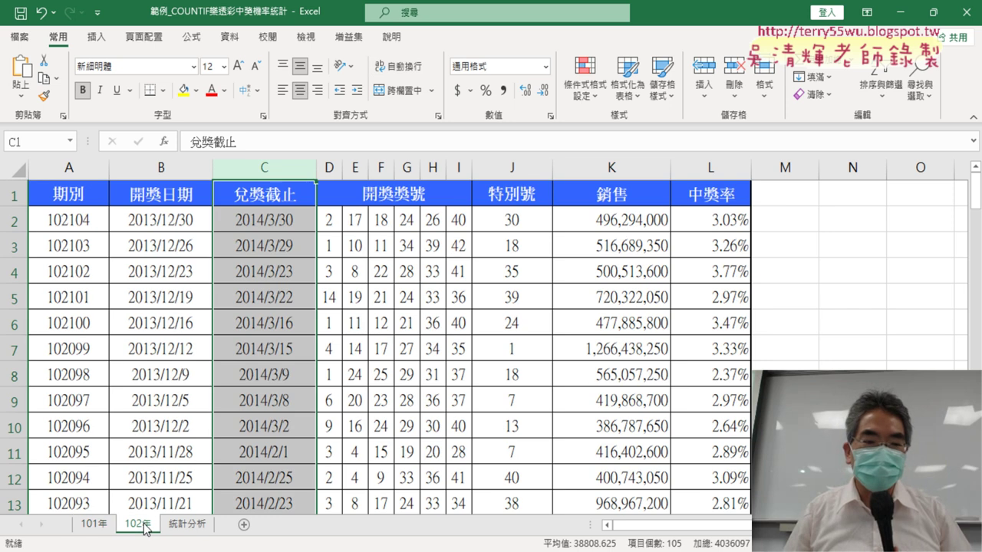
{"action": "left_click", "coordinate": [197, 524]}
{"action": "left_click", "coordinate": [124, 205]}
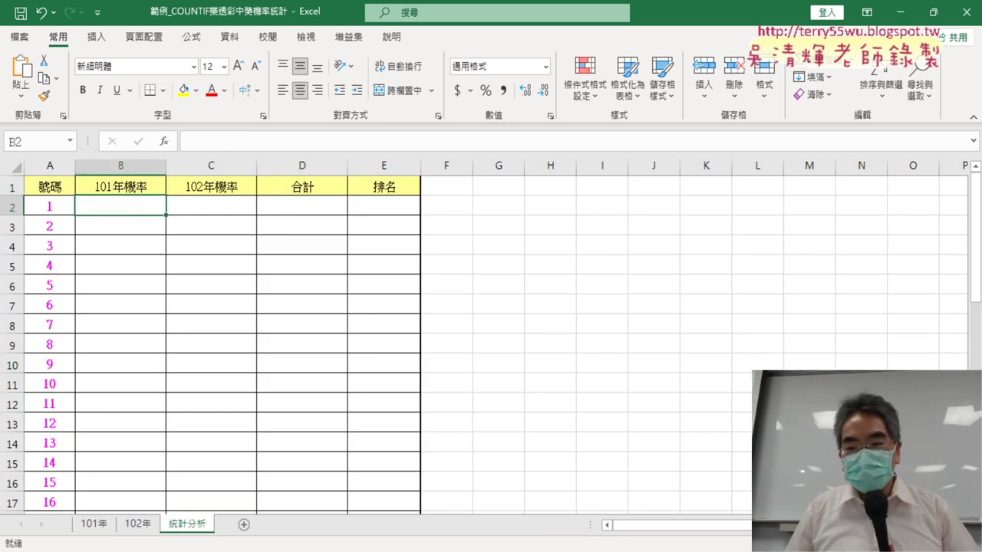
{"action": "scroll", "coordinate": [310, 263], "scroll_direction": "up", "scroll_amount": 3, "text": "ctrl"}
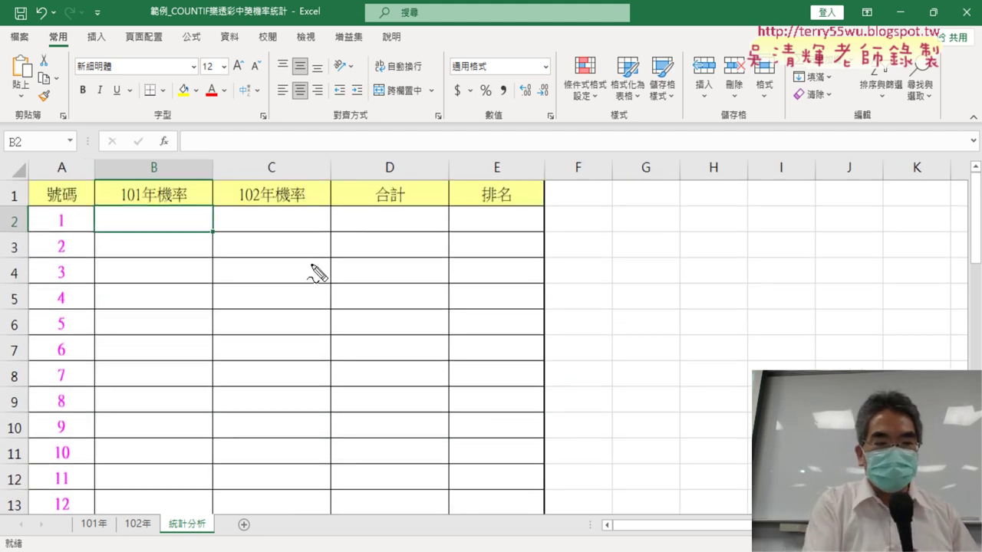
{"action": "left_click_drag", "start_coordinate": [165, 187], "coordinate": [166, 171]}
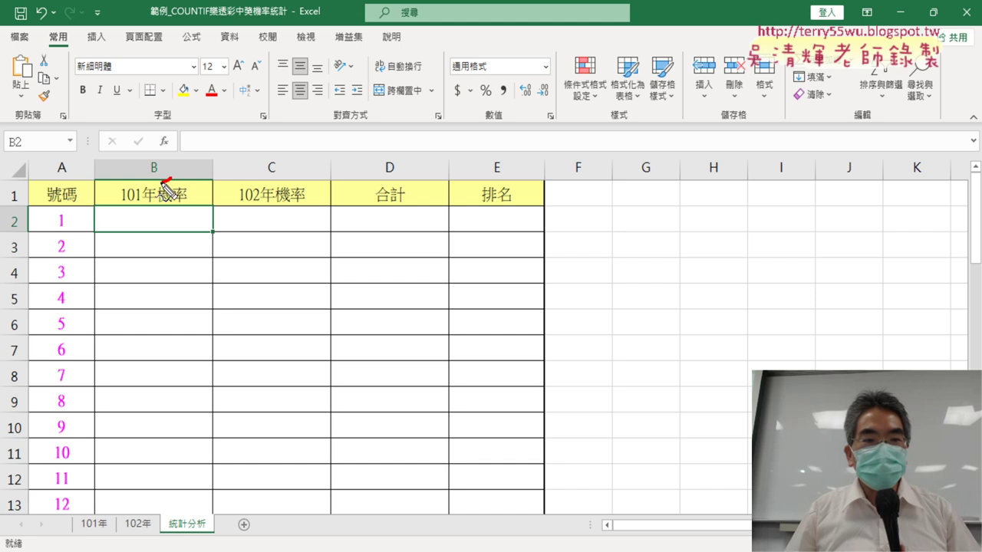
{"action": "left_click_drag", "start_coordinate": [107, 535], "coordinate": [98, 540]}
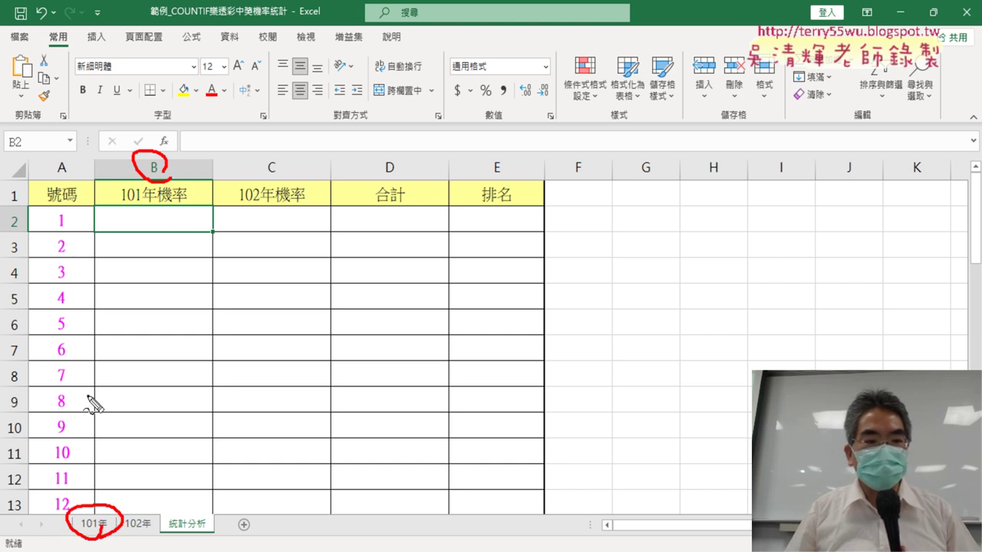
{"action": "mouse_move", "coordinate": [68, 234]}
{"action": "left_mouse_down"}
{"action": "mouse_move", "coordinate": [82, 206]}
{"action": "mouse_move", "coordinate": [77, 230]}
{"action": "left_mouse_up"}
{"action": "mouse_move", "coordinate": [157, 209]}
{"action": "left_mouse_down"}
{"action": "mouse_move", "coordinate": [157, 362]}
{"action": "mouse_move", "coordinate": [205, 331]}
{"action": "left_mouse_up"}
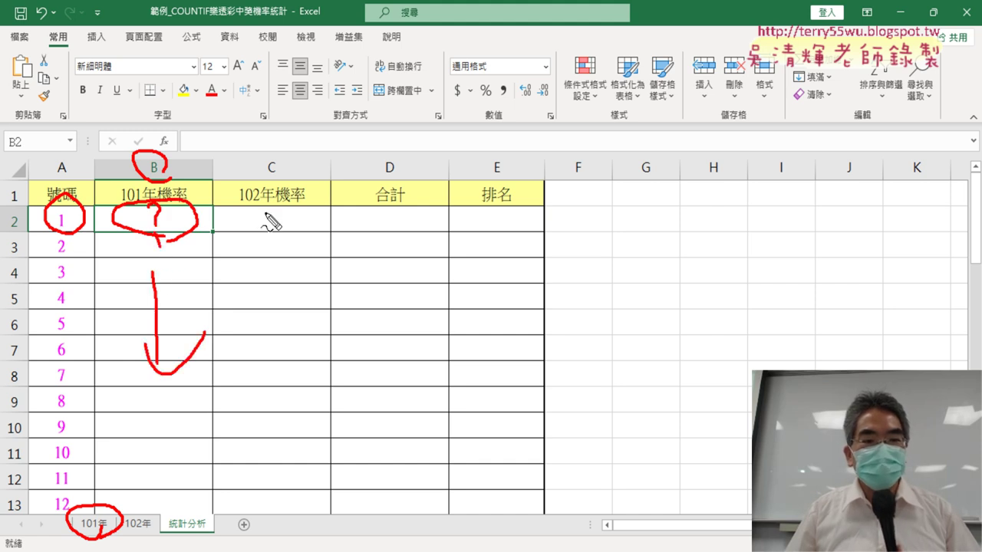
{"action": "left_click_drag", "start_coordinate": [234, 201], "coordinate": [296, 199]}
{"action": "left_click_drag", "start_coordinate": [151, 535], "coordinate": [147, 512]}
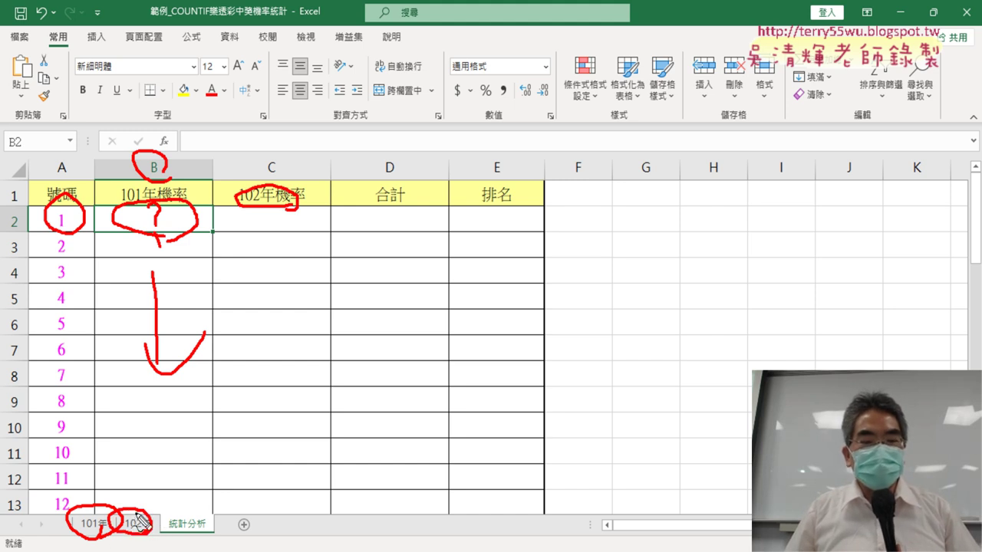
{"action": "left_click_drag", "start_coordinate": [278, 245], "coordinate": [293, 244]}
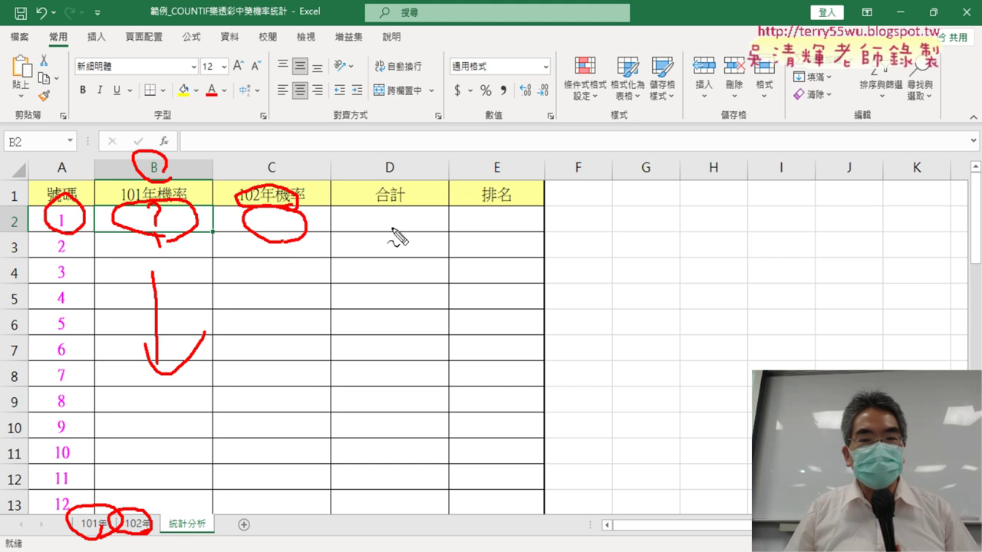
{"action": "left_click_drag", "start_coordinate": [395, 204], "coordinate": [410, 216]}
{"action": "left_click_drag", "start_coordinate": [494, 204], "coordinate": [506, 228]}
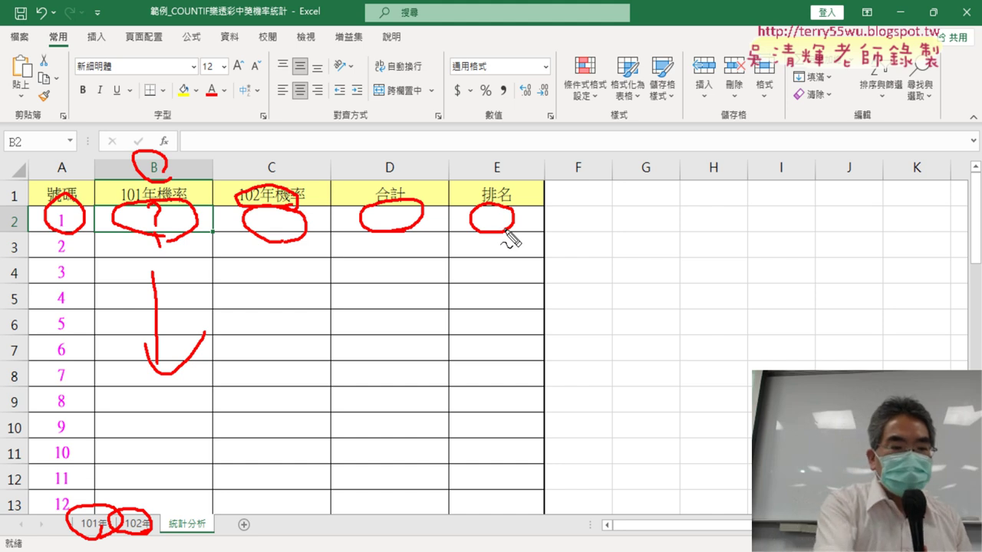
{"action": "key", "text": "Escape"}
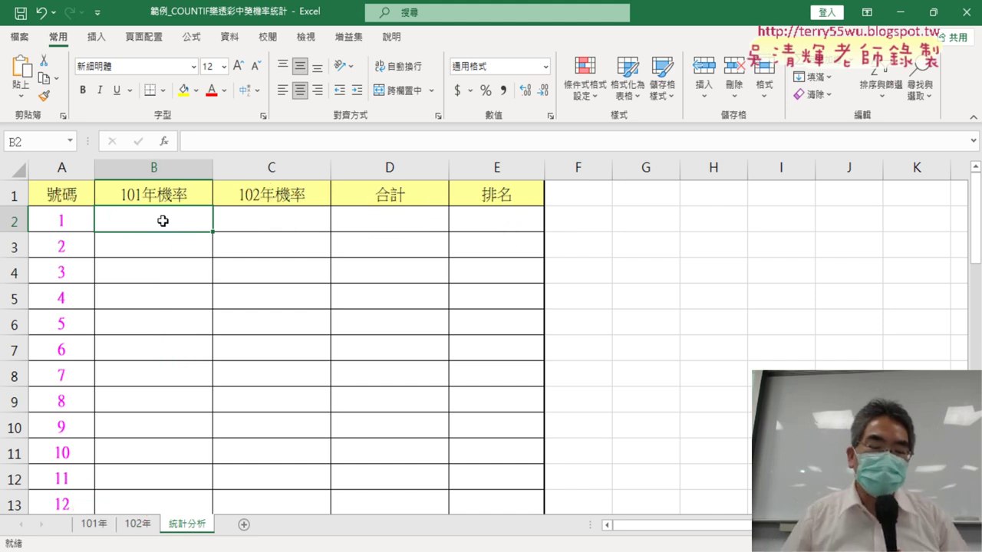
On the 101年 sheet, check that the draw list runs from A2 down to row 100.
{"action": "left_click", "coordinate": [96, 526]}
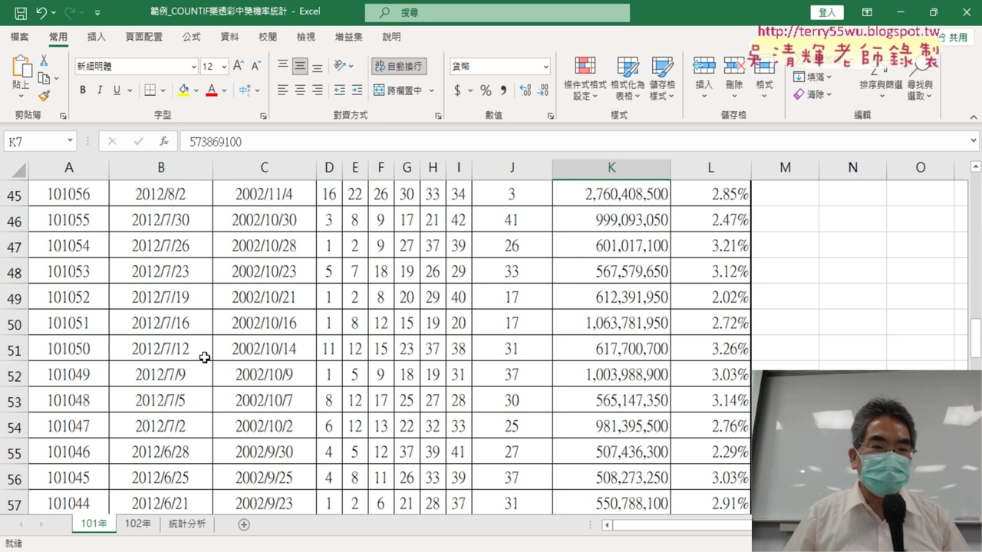
{"action": "scroll", "coordinate": [217, 303], "scroll_direction": "up", "scroll_amount": 6}
{"action": "scroll", "coordinate": [283, 325], "scroll_direction": "up", "scroll_amount": 4}
{"action": "scroll", "coordinate": [283, 325], "scroll_direction": "up", "scroll_amount": 5}
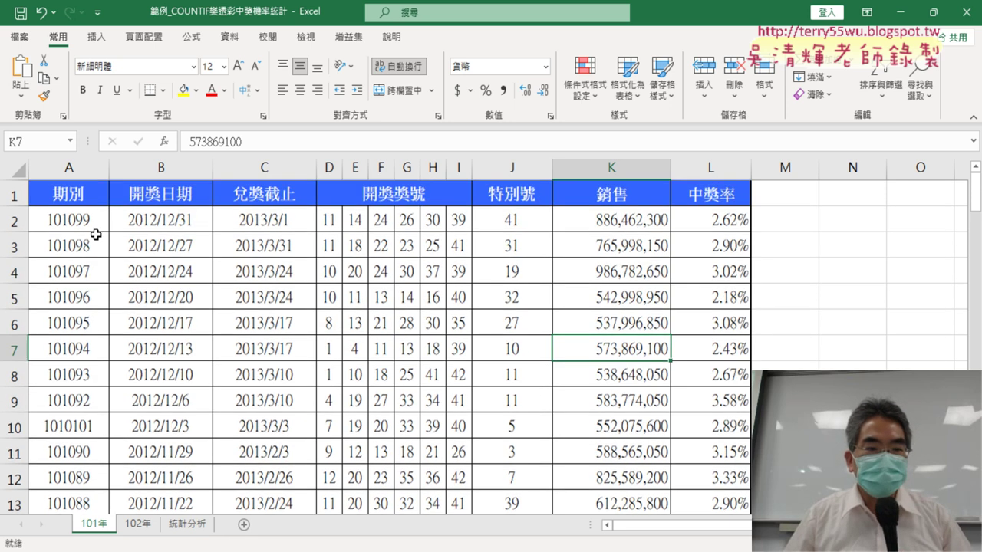
{"action": "left_click", "coordinate": [76, 225]}
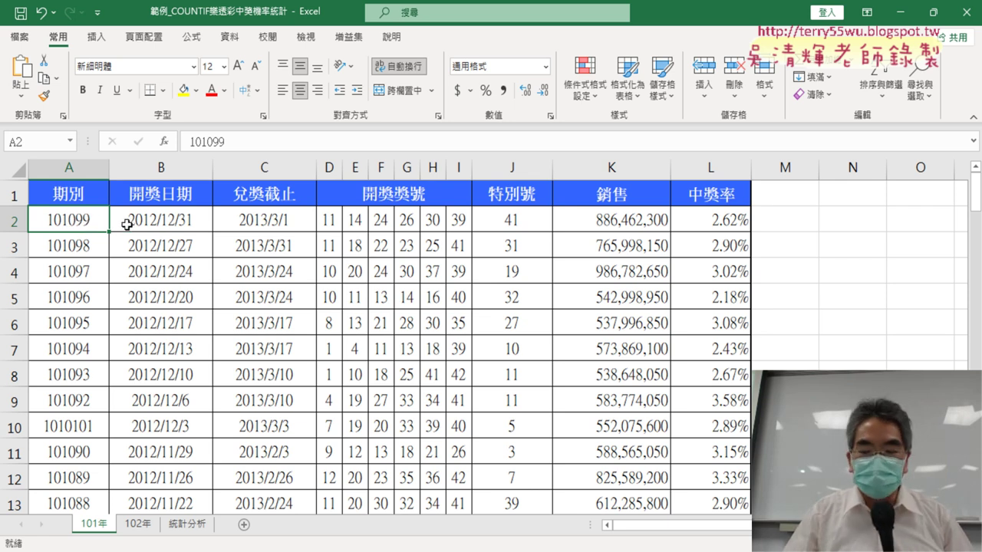
{"action": "key", "text": "ctrl+Down"}
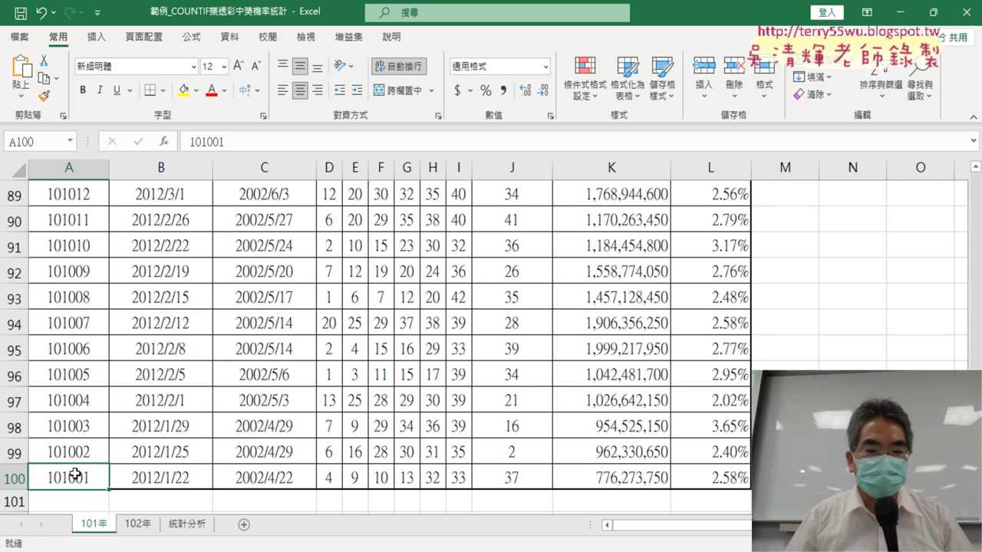
{"action": "key", "text": "ctrl+Up"}
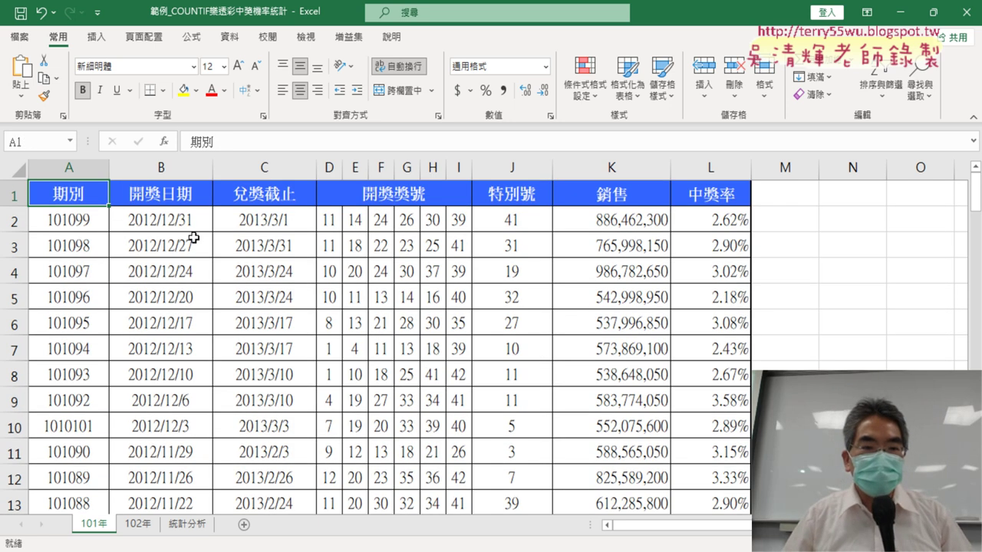
Select columns B, C and D:I and the range D2:J2, then go to A2 on 統計分析.
{"action": "left_click", "coordinate": [181, 169]}
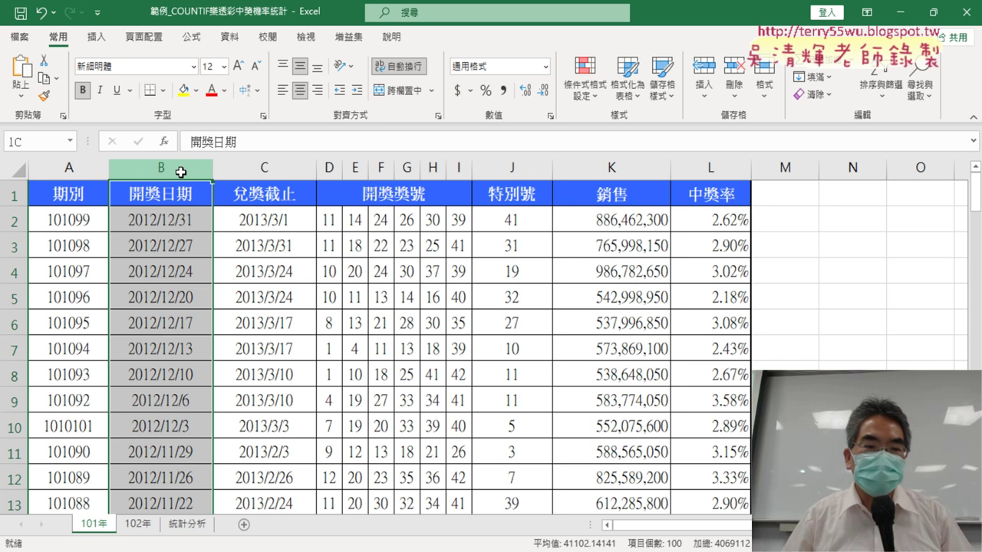
{"action": "left_click", "coordinate": [263, 167], "text": "ctrl"}
{"action": "left_click_drag", "start_coordinate": [328, 168], "coordinate": [464, 167]}
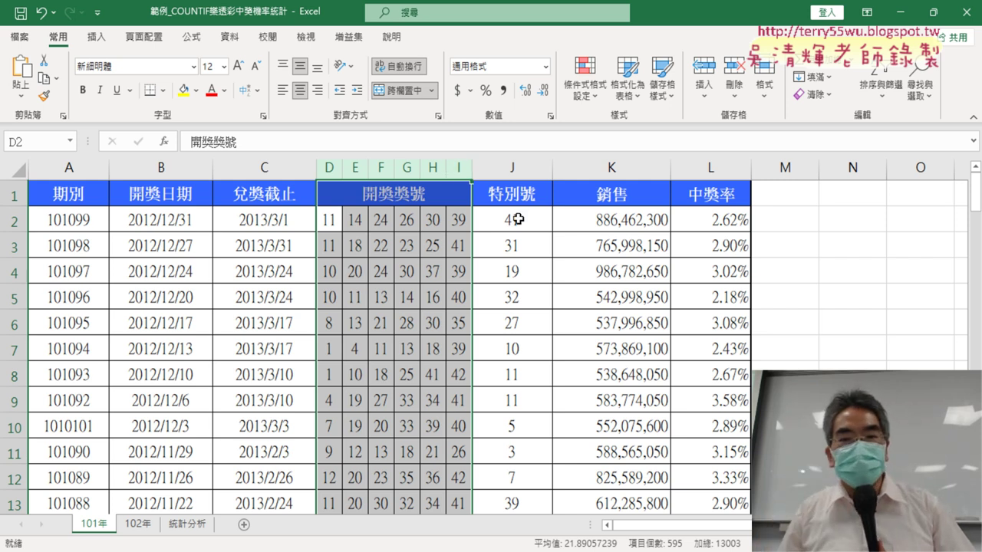
{"action": "left_click_drag", "start_coordinate": [518, 219], "coordinate": [338, 220]}
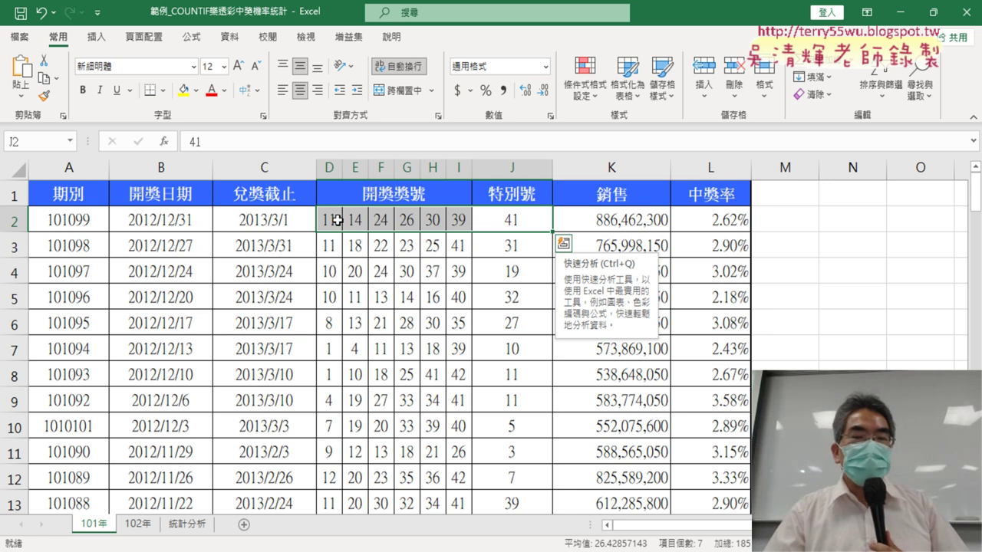
{"action": "left_click", "coordinate": [187, 524]}
{"action": "left_click", "coordinate": [71, 217]}
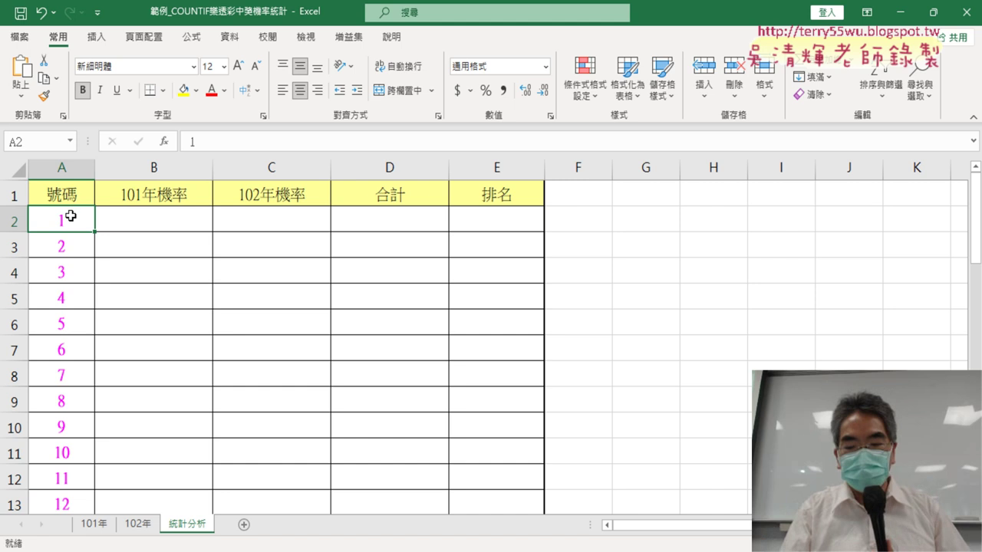
Confirm the 號碼 list ends at 42 in row 43, then select A2 and B2.
{"action": "key", "text": "ctrl+Down"}
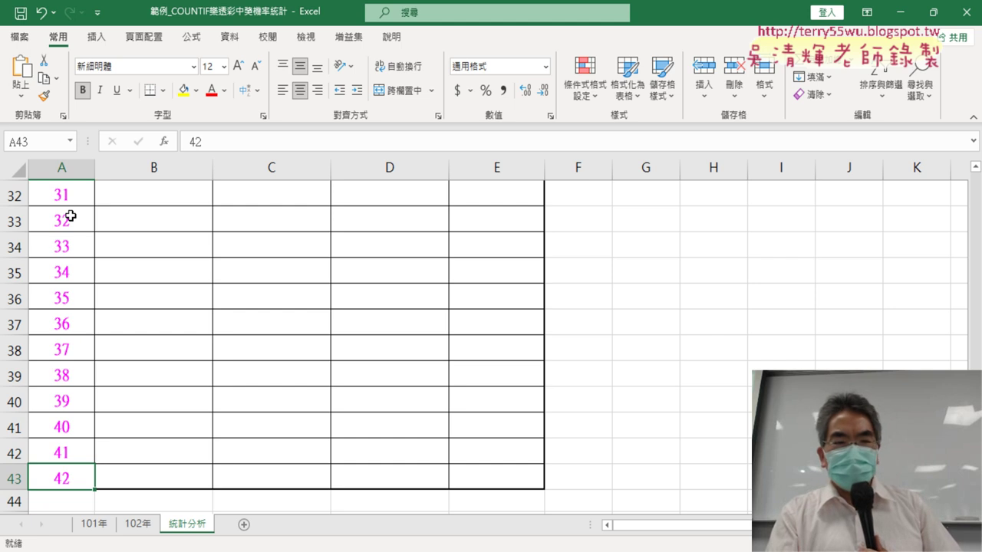
{"action": "key", "text": "ctrl+Up"}
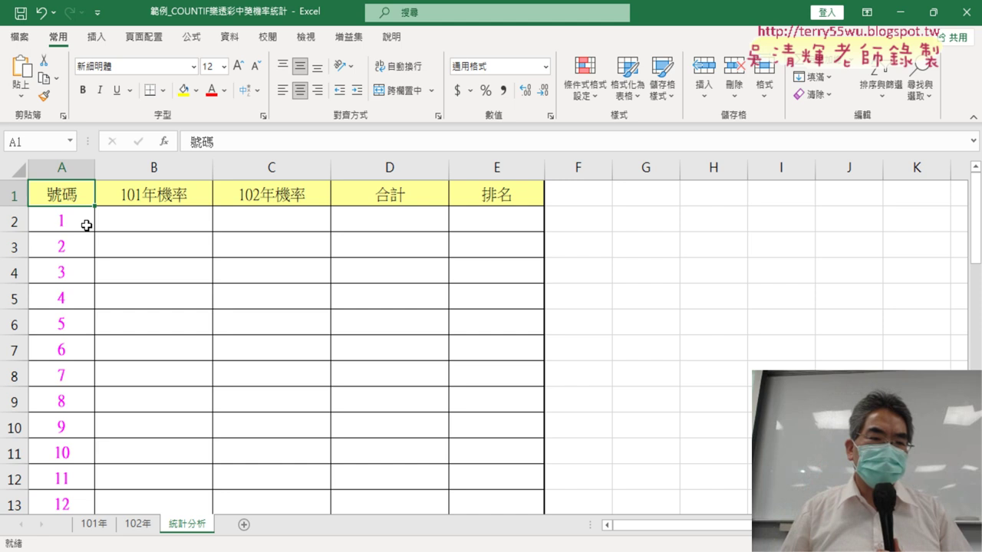
{"action": "left_click", "coordinate": [85, 221]}
{"action": "left_click", "coordinate": [156, 221]}
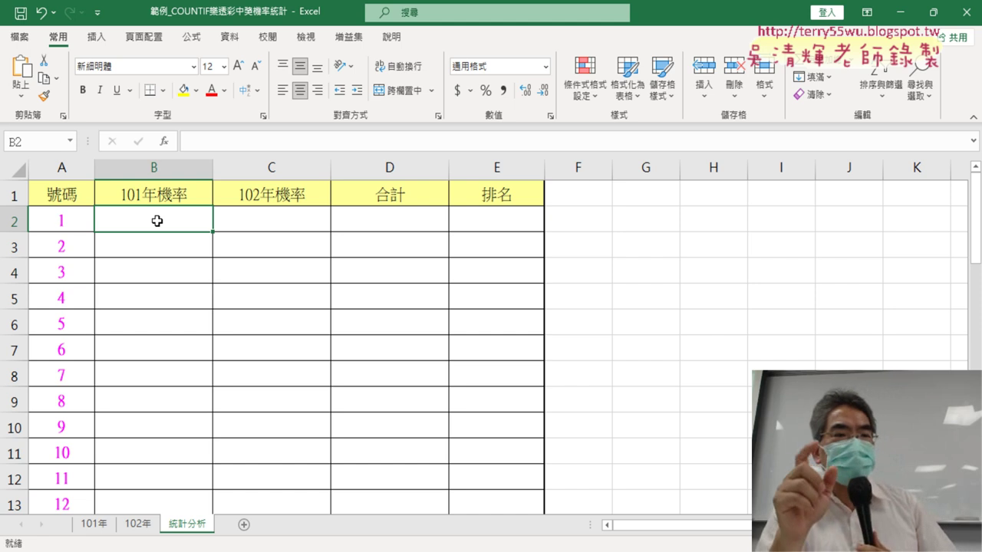
On the 101年 sheet, select the first two draws' numbers, D2:J2 and D3:J3.
{"action": "left_click", "coordinate": [95, 524]}
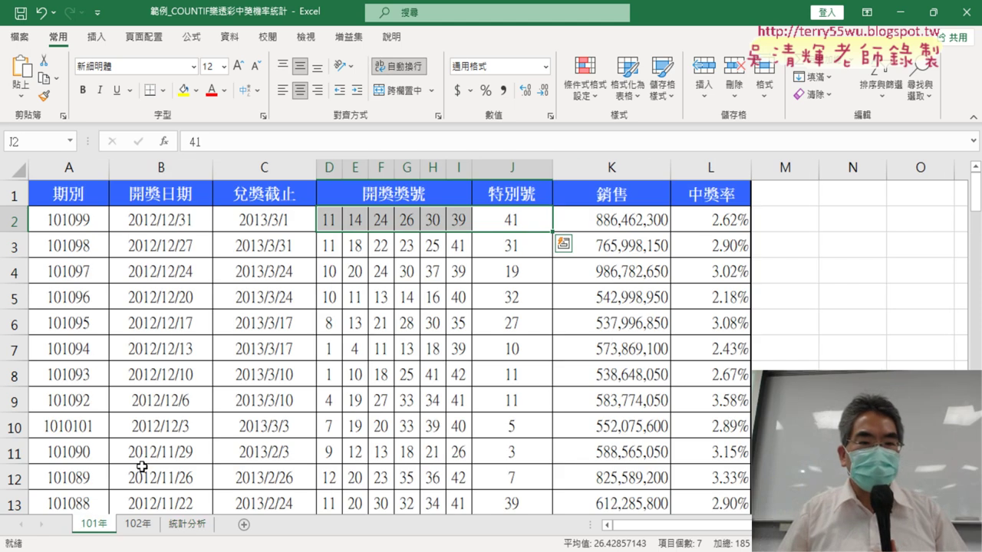
{"action": "left_click_drag", "start_coordinate": [328, 220], "coordinate": [498, 220]}
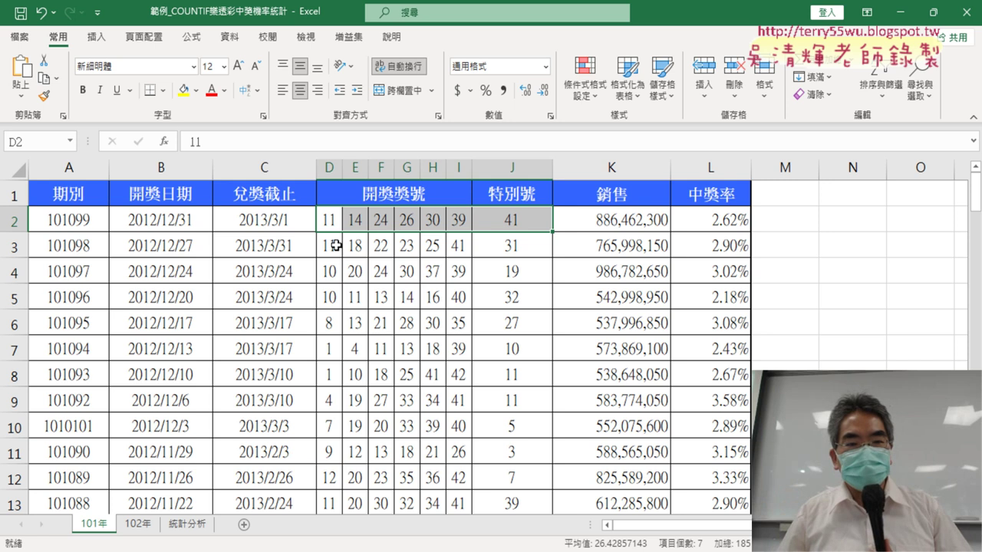
{"action": "left_click_drag", "start_coordinate": [336, 246], "coordinate": [493, 245]}
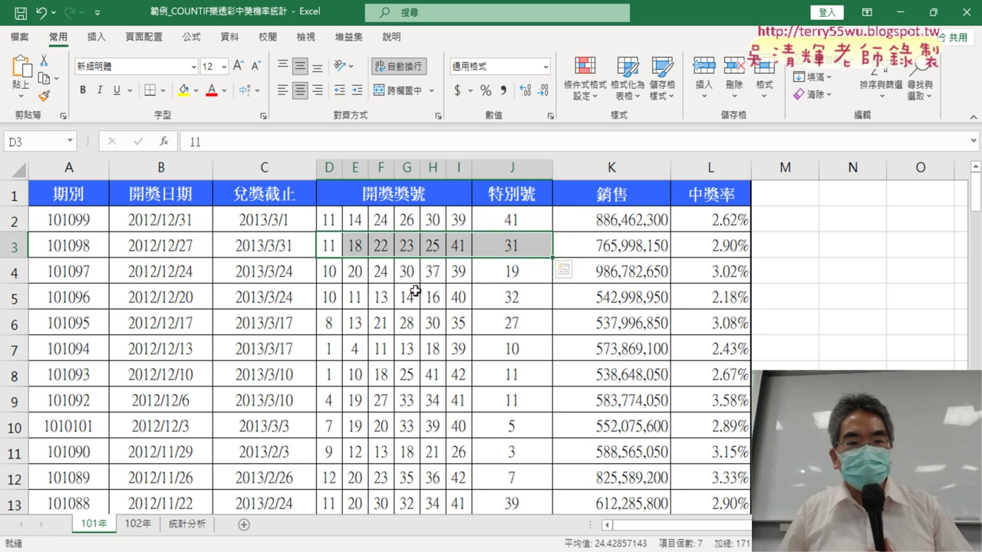
{"action": "scroll", "coordinate": [415, 290], "scroll_direction": "down", "scroll_amount": 9}
{"action": "scroll", "coordinate": [416, 291], "scroll_direction": "down", "scroll_amount": 10}
{"action": "scroll", "coordinate": [416, 291], "scroll_direction": "up", "scroll_amount": 11}
{"action": "scroll", "coordinate": [417, 292], "scroll_direction": "up", "scroll_amount": 8}
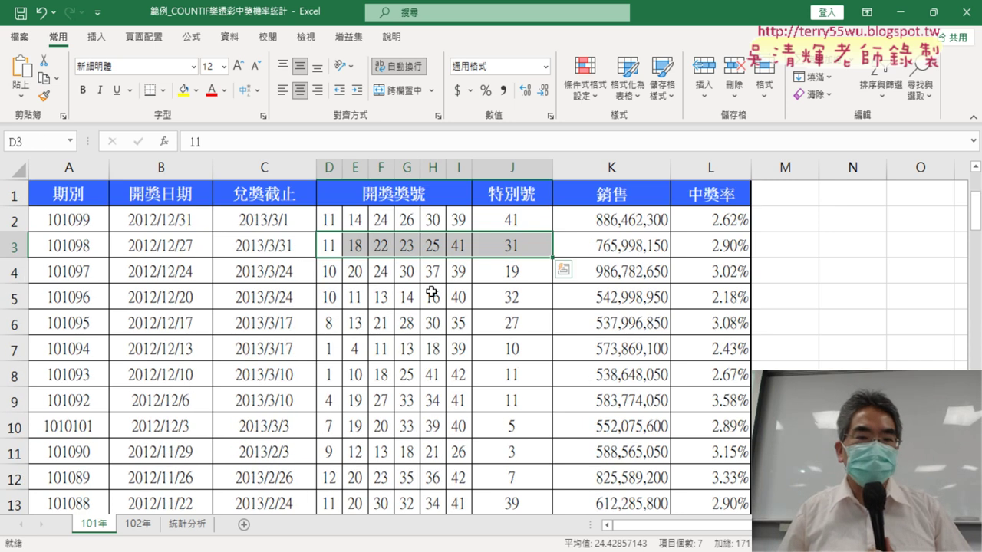
{"action": "left_click_drag", "start_coordinate": [329, 217], "coordinate": [509, 220]}
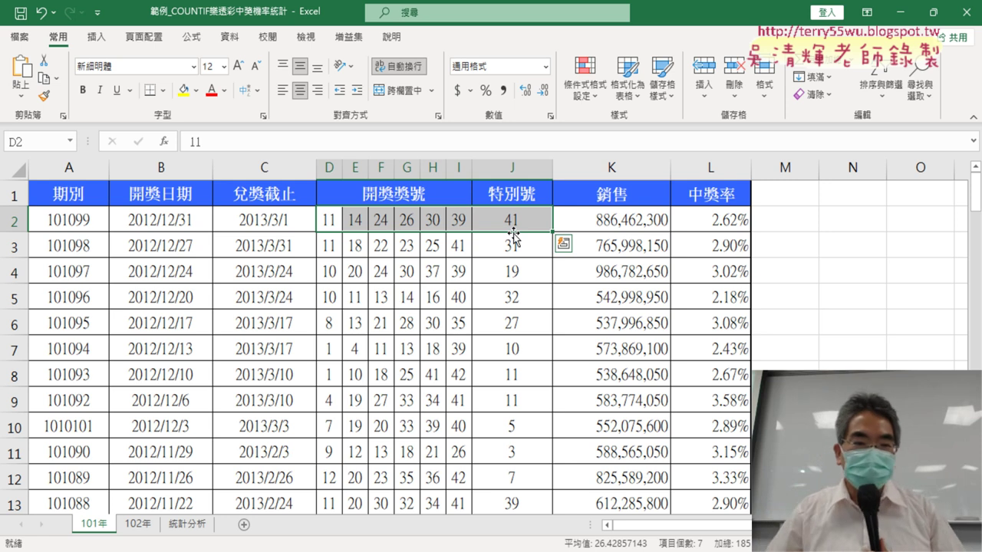
Locate draws containing 1 (D7, D8, D21, special number J20), then return to 統計分析.
{"action": "left_click", "coordinate": [332, 350]}
{"action": "left_click", "coordinate": [331, 374]}
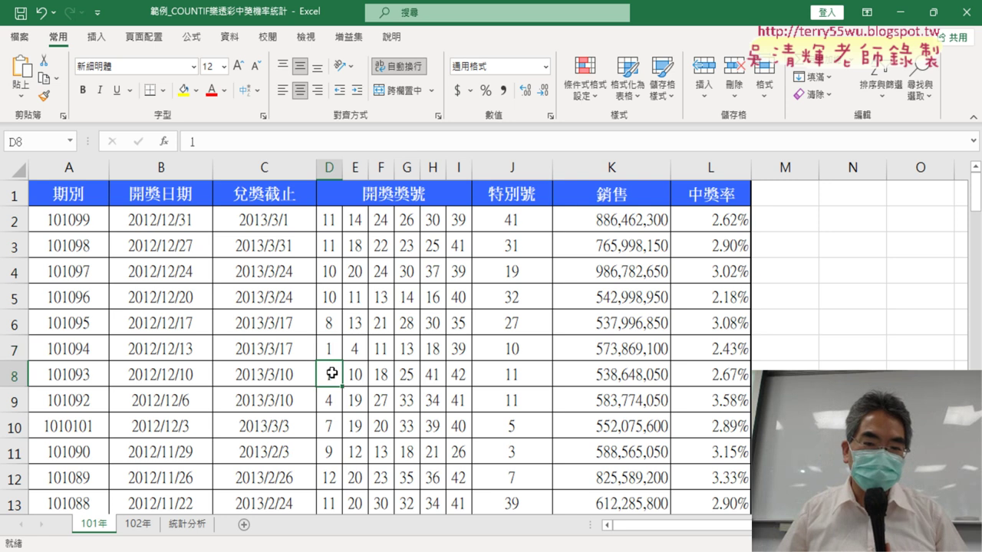
{"action": "scroll", "coordinate": [331, 374], "scroll_direction": "down", "scroll_amount": 2}
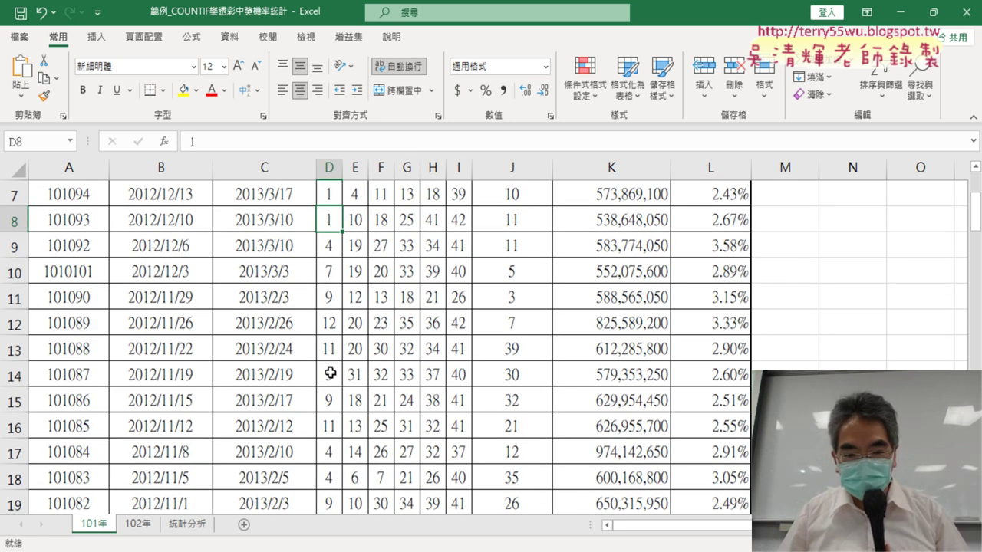
{"action": "scroll", "coordinate": [332, 370], "scroll_direction": "down", "scroll_amount": 2}
{"action": "left_click", "coordinate": [332, 398]}
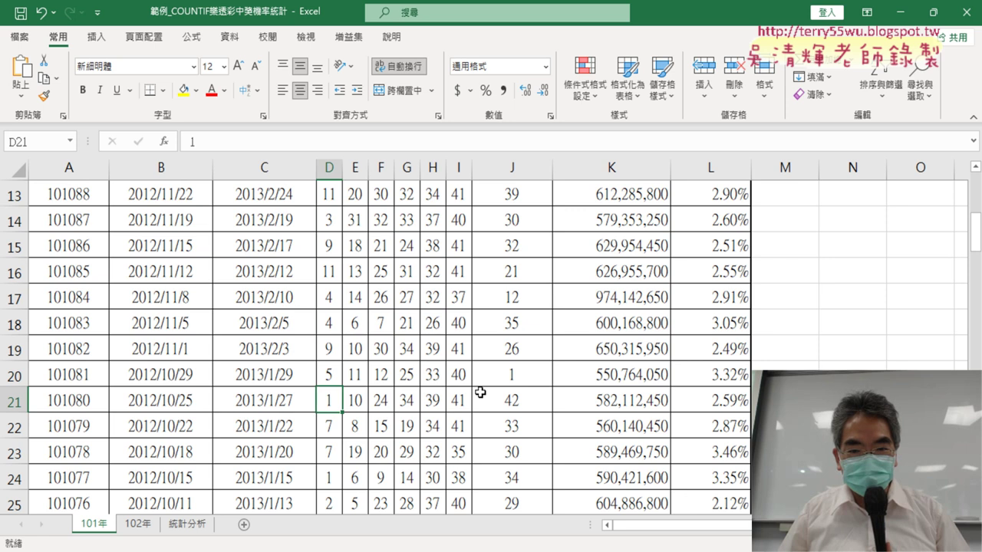
{"action": "left_click", "coordinate": [512, 374]}
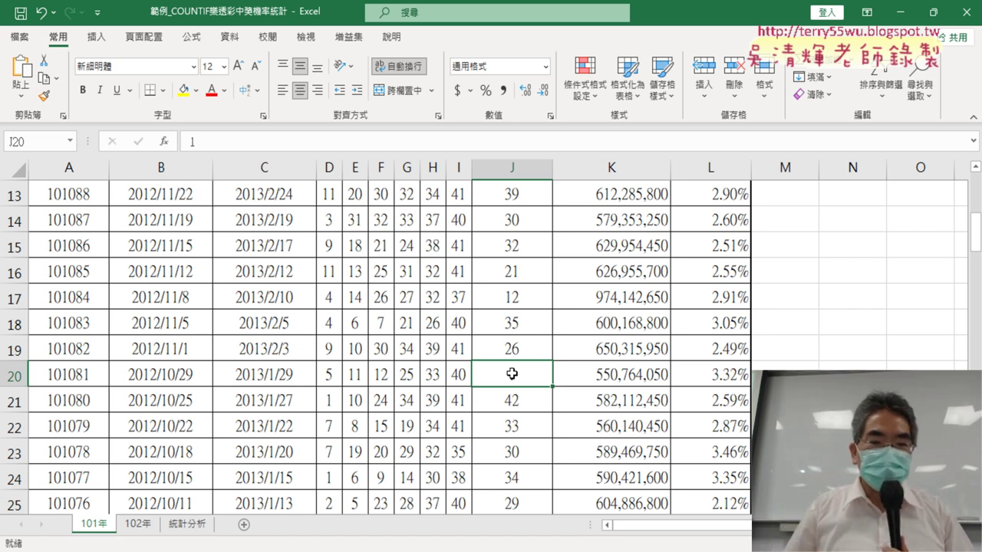
{"action": "left_click", "coordinate": [187, 525]}
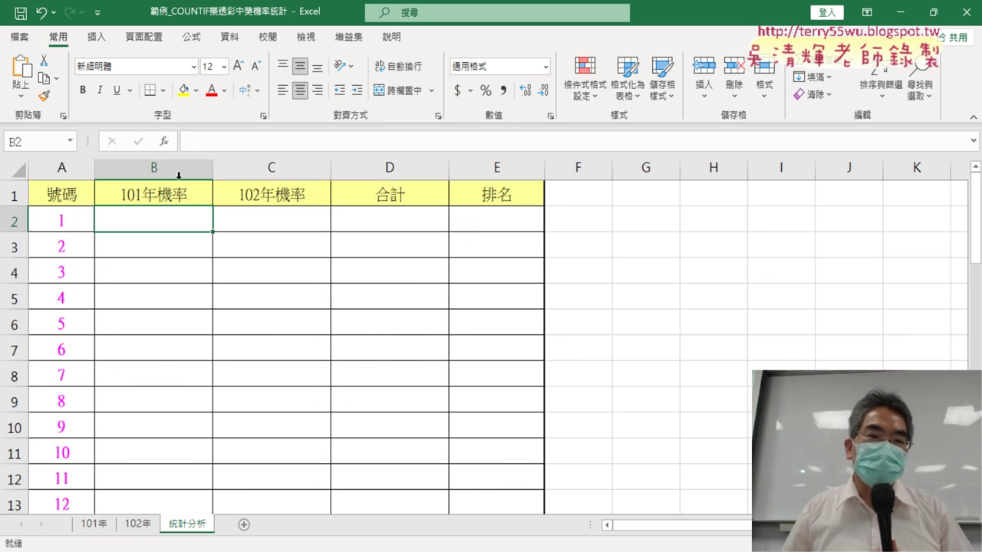
Open Insert Function for B2 and filter the list to the 統計 category.
{"action": "left_click", "coordinate": [166, 142]}
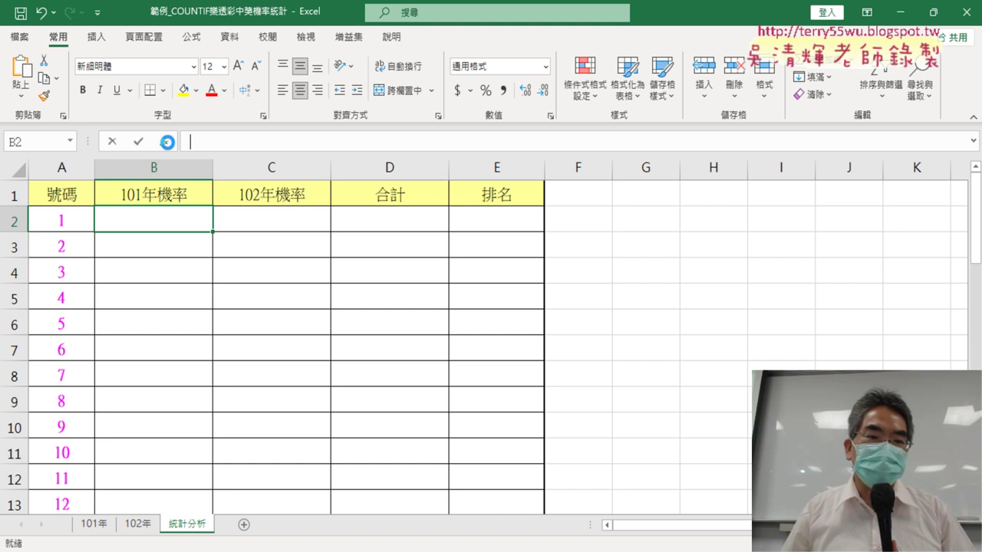
{"action": "left_click", "coordinate": [506, 192]}
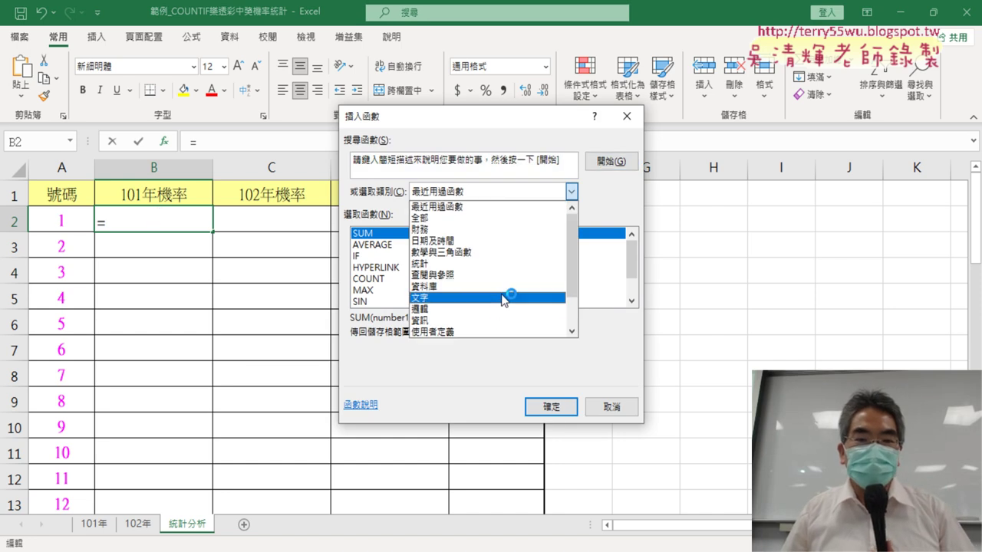
{"action": "left_click", "coordinate": [506, 263]}
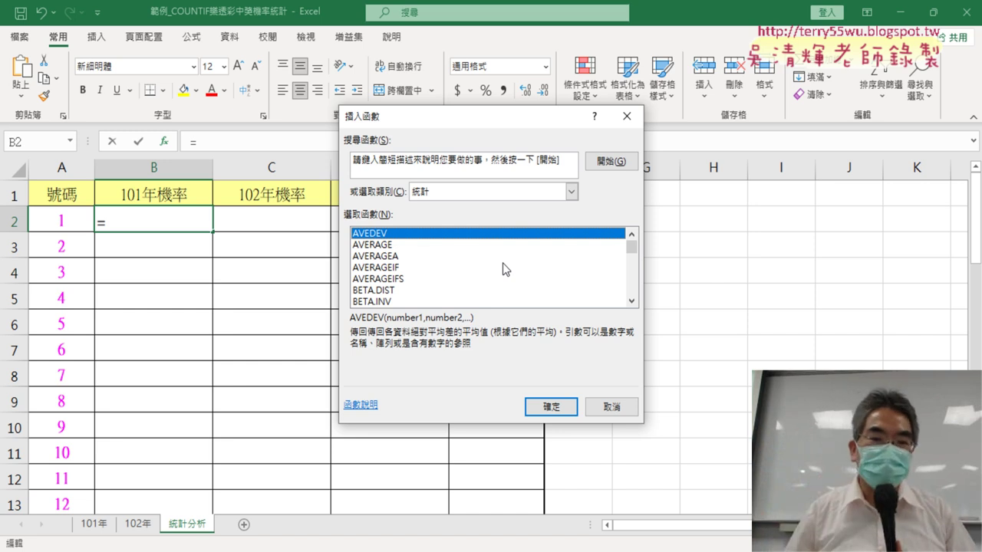
{"action": "left_click", "coordinate": [631, 301]}
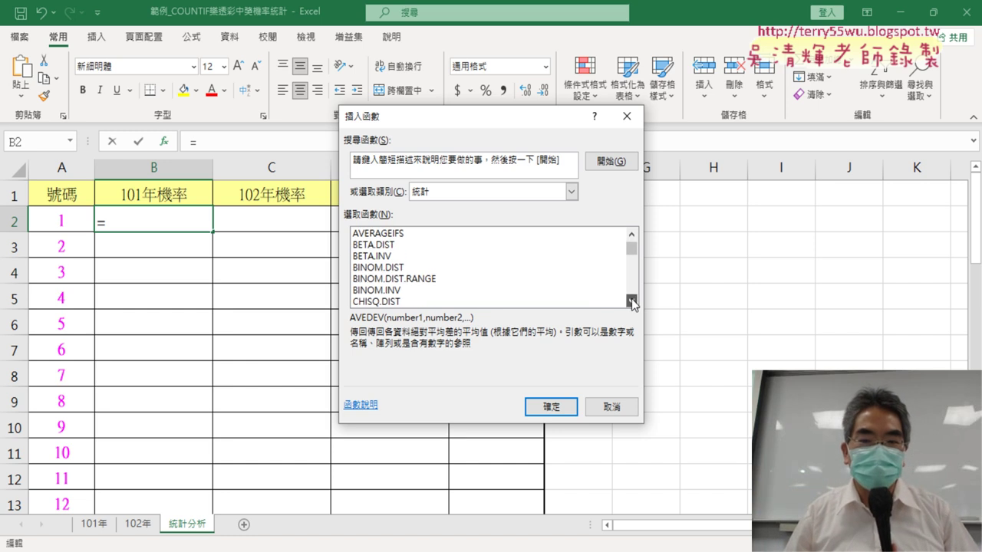
{"action": "left_click", "coordinate": [631, 301]}
{"action": "left_click", "coordinate": [631, 301]}
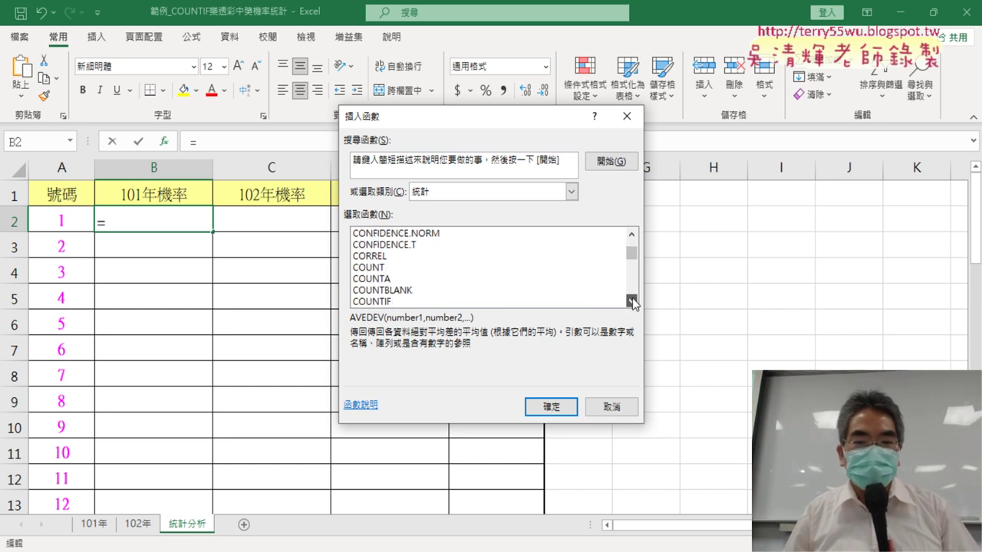
Compare COUNT, COUNTA, COUNTBLANK and COUNTIFS descriptions, then confirm COUNTIF.
{"action": "left_click", "coordinate": [391, 268]}
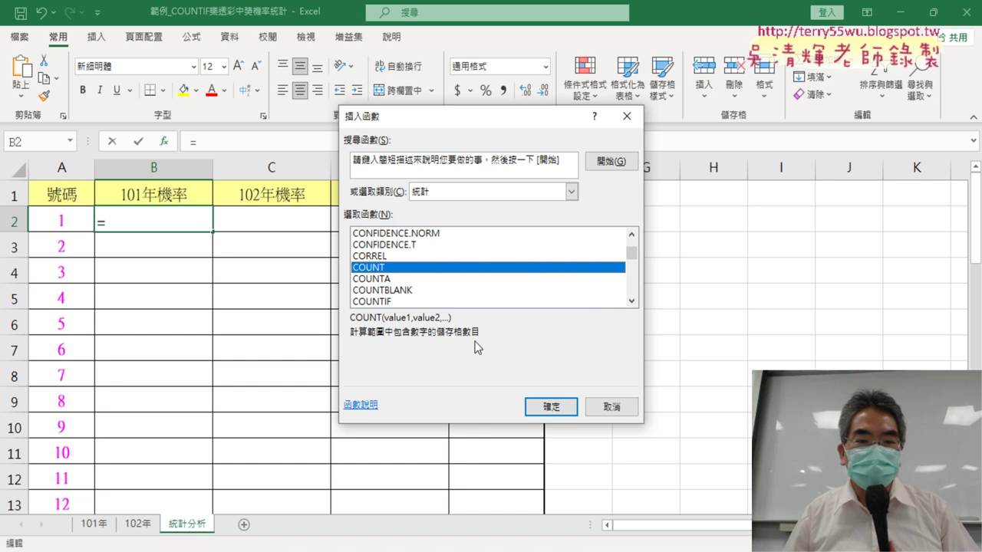
{"action": "left_click", "coordinate": [399, 281]}
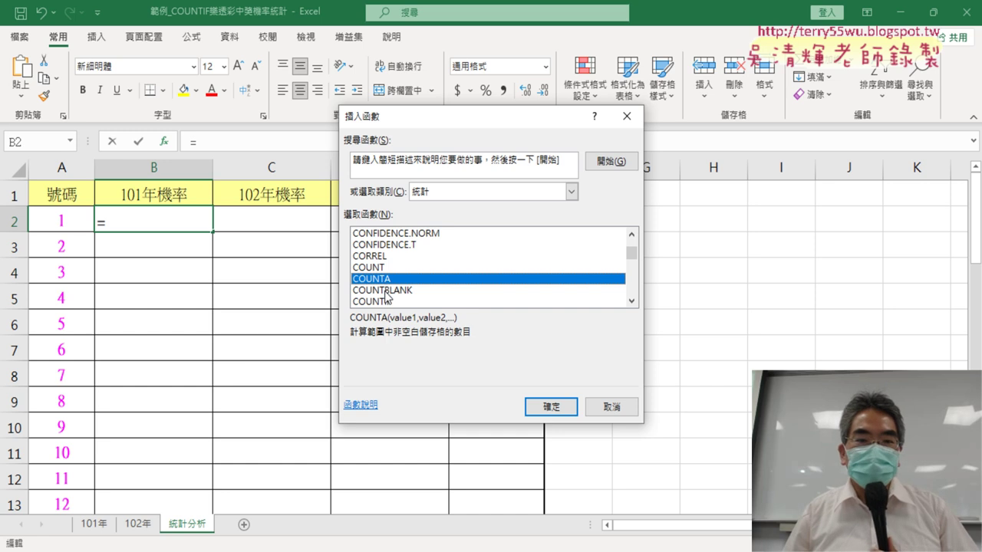
{"action": "left_click", "coordinate": [385, 292]}
{"action": "left_click", "coordinate": [391, 302]}
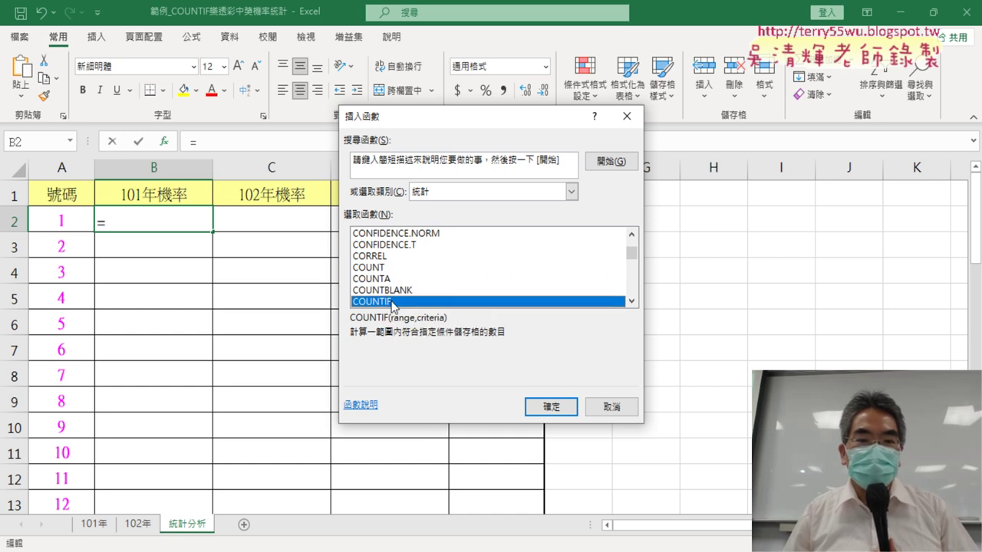
{"action": "left_click", "coordinate": [632, 300]}
{"action": "left_click", "coordinate": [631, 300]}
{"action": "left_click", "coordinate": [631, 300]}
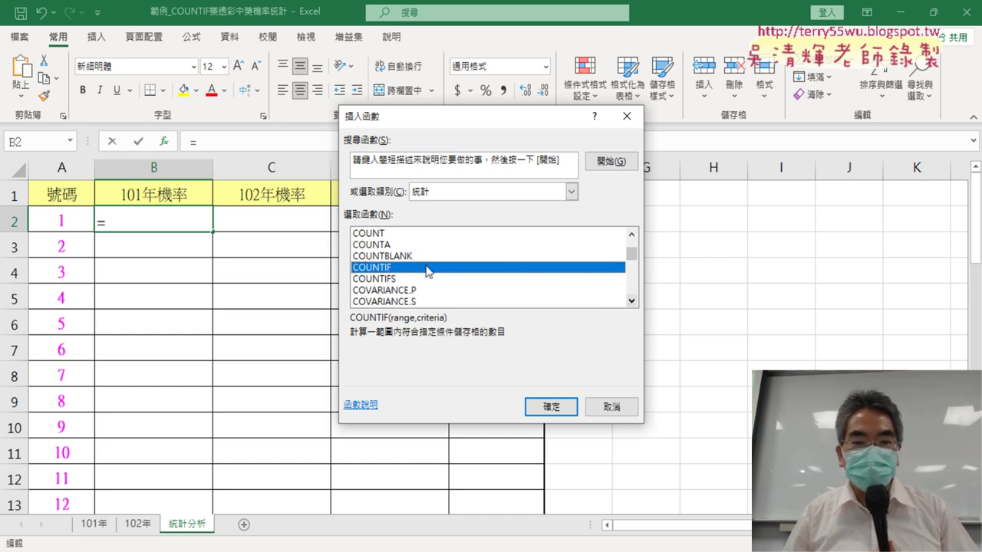
{"action": "left_click", "coordinate": [395, 280]}
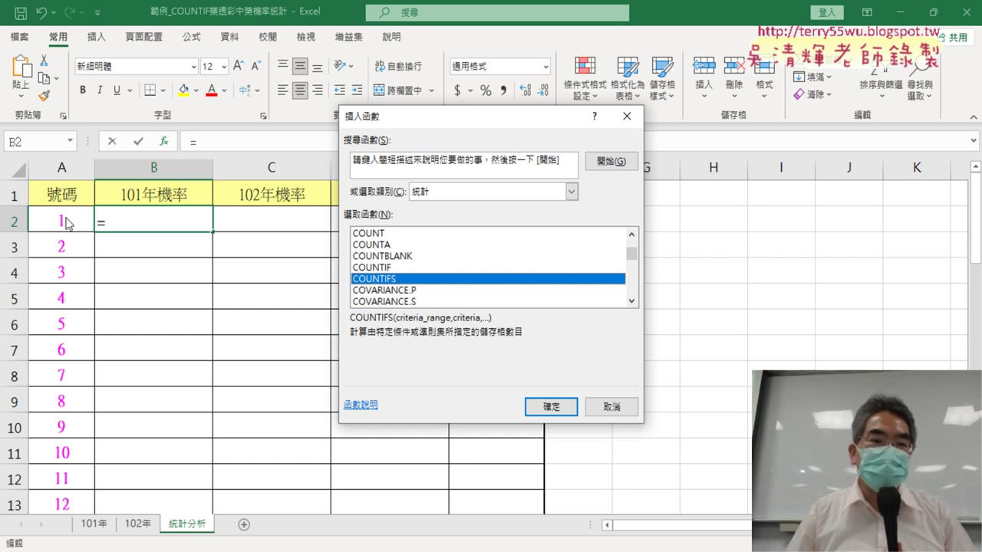
{"action": "left_click", "coordinate": [366, 269]}
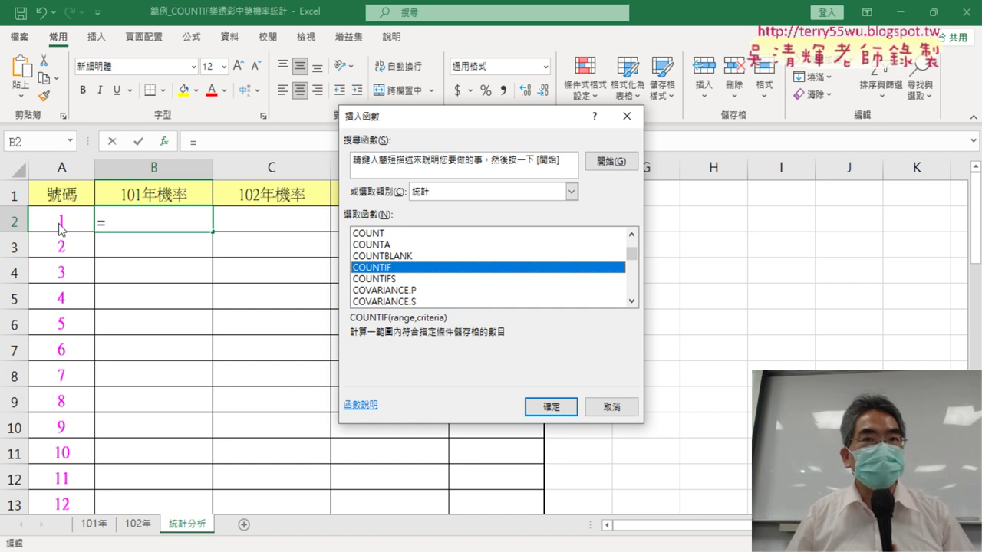
{"action": "left_click", "coordinate": [552, 406]}
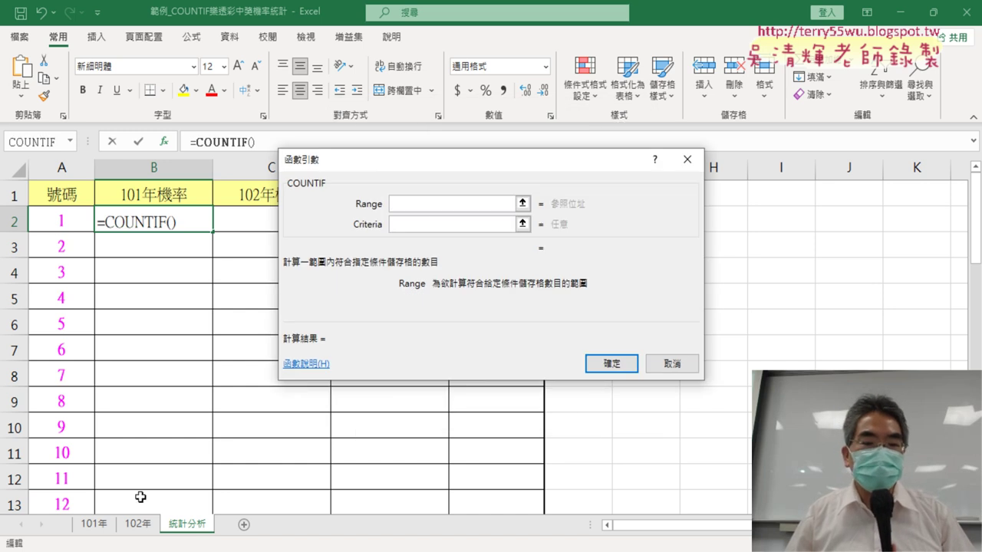
Point the COUNTIF Range at the 101年 sheet, moving the argument window clear of the data.
{"action": "left_click", "coordinate": [92, 526]}
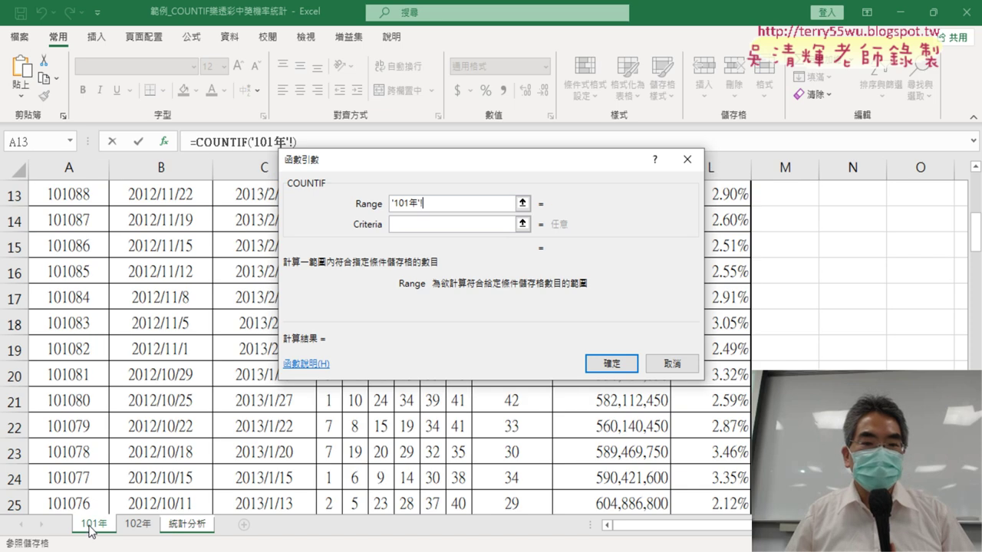
{"action": "left_click", "coordinate": [405, 207]}
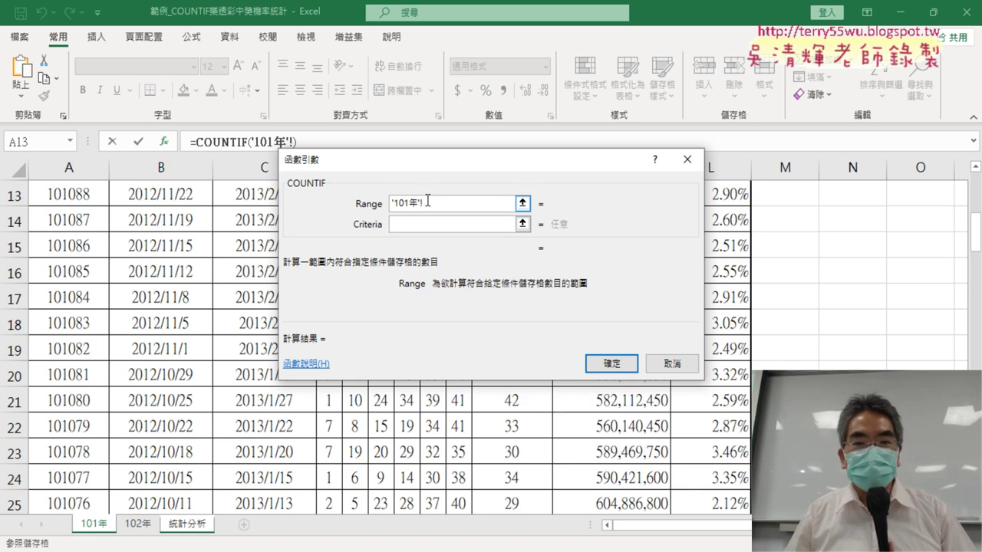
{"action": "left_click_drag", "start_coordinate": [465, 165], "coordinate": [602, 158]}
{"action": "scroll", "coordinate": [288, 223], "scroll_direction": "up", "scroll_amount": 4}
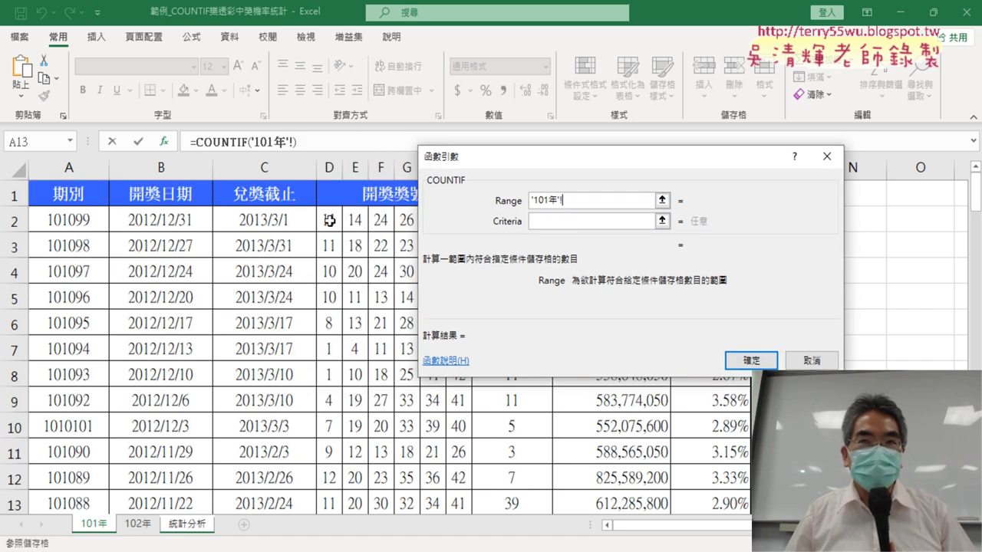
{"action": "left_click_drag", "start_coordinate": [474, 169], "coordinate": [487, 332]}
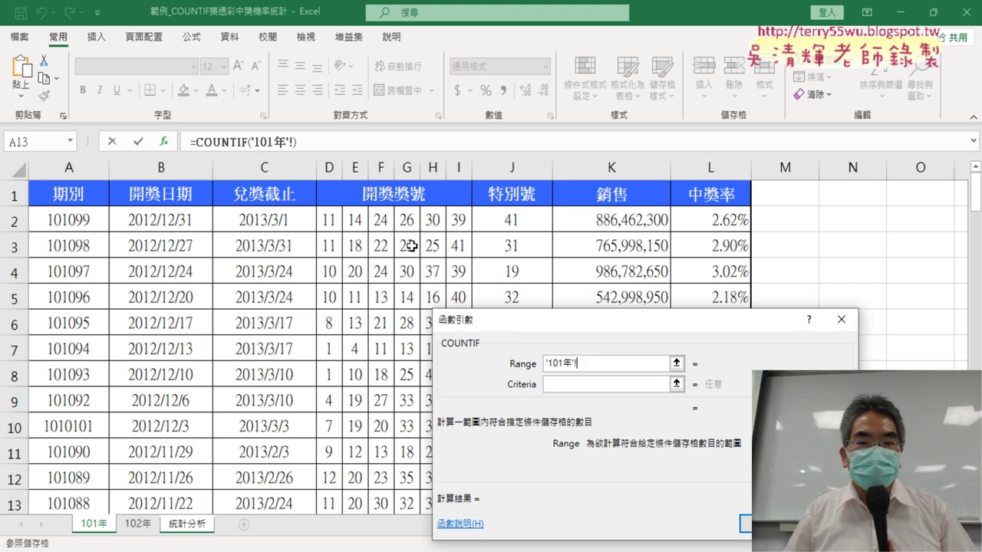
Select D2:J100 on the 101年 sheet as the COUNTIF Range.
{"action": "left_click", "coordinate": [329, 221]}
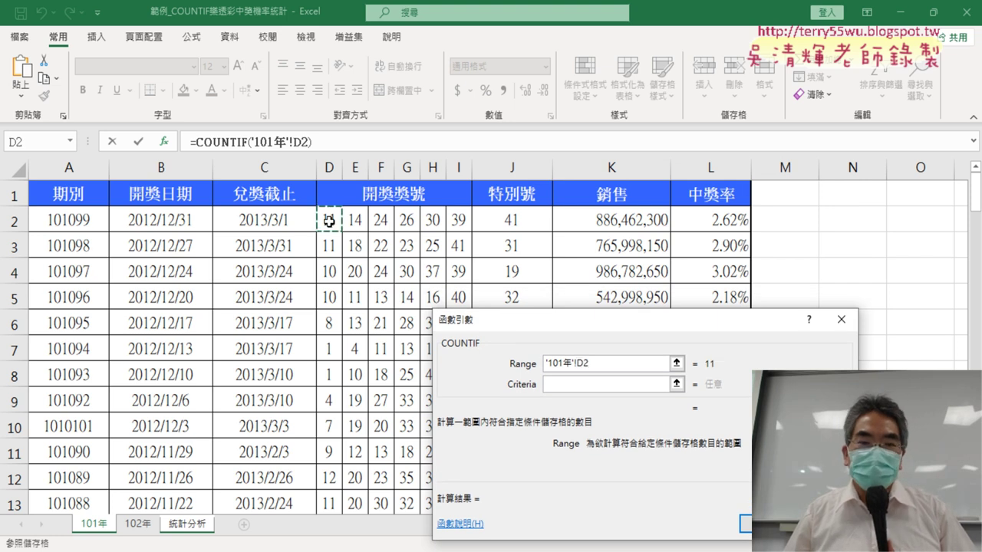
{"action": "scroll", "coordinate": [443, 278], "scroll_direction": "down", "scroll_amount": 3}
{"action": "scroll", "coordinate": [491, 285], "scroll_direction": "down", "scroll_amount": 5}
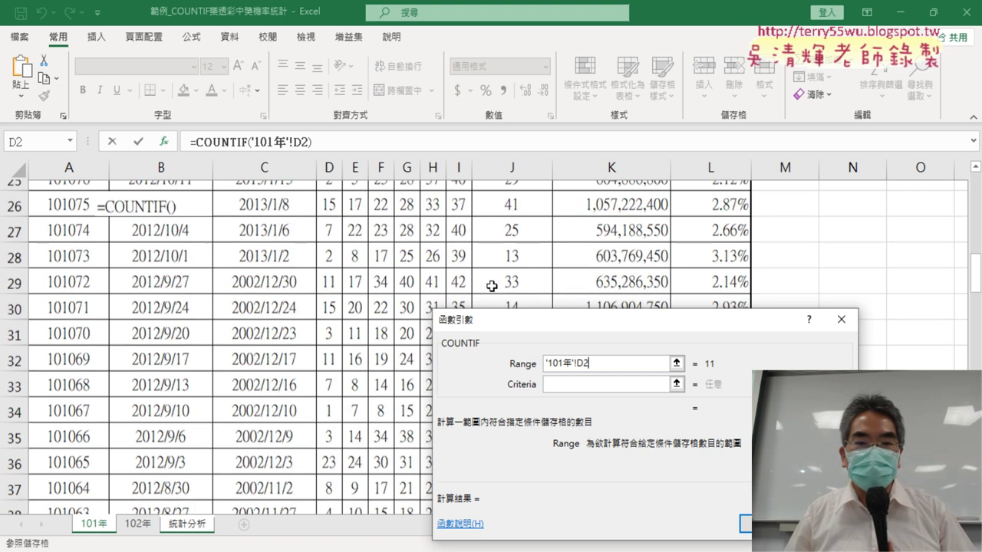
{"action": "scroll", "coordinate": [491, 286], "scroll_direction": "down", "scroll_amount": 10}
{"action": "left_click_drag", "start_coordinate": [546, 329], "coordinate": [584, 151]}
{"action": "scroll", "coordinate": [564, 251], "scroll_direction": "down", "scroll_amount": 9}
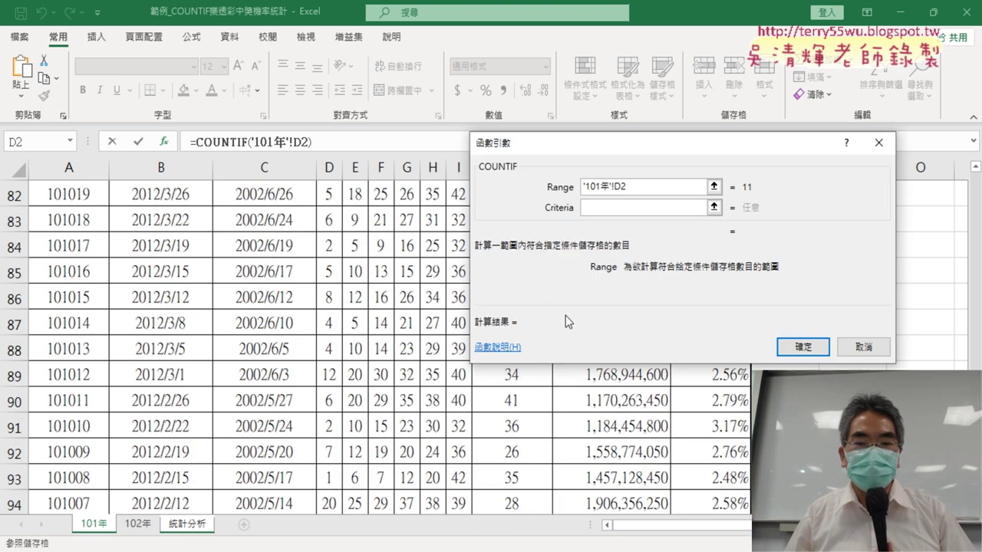
{"action": "scroll", "coordinate": [565, 316], "scroll_direction": "down", "scroll_amount": 5}
{"action": "scroll", "coordinate": [546, 348], "scroll_direction": "up", "scroll_amount": 3}
{"action": "scroll", "coordinate": [544, 355], "scroll_direction": "down", "scroll_amount": 1}
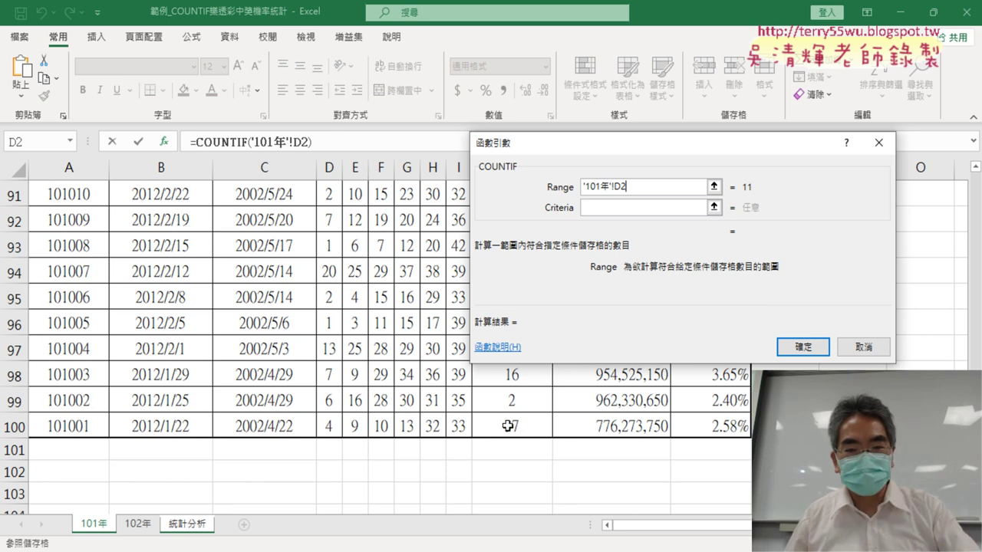
{"action": "left_click", "coordinate": [508, 426], "text": "shift"}
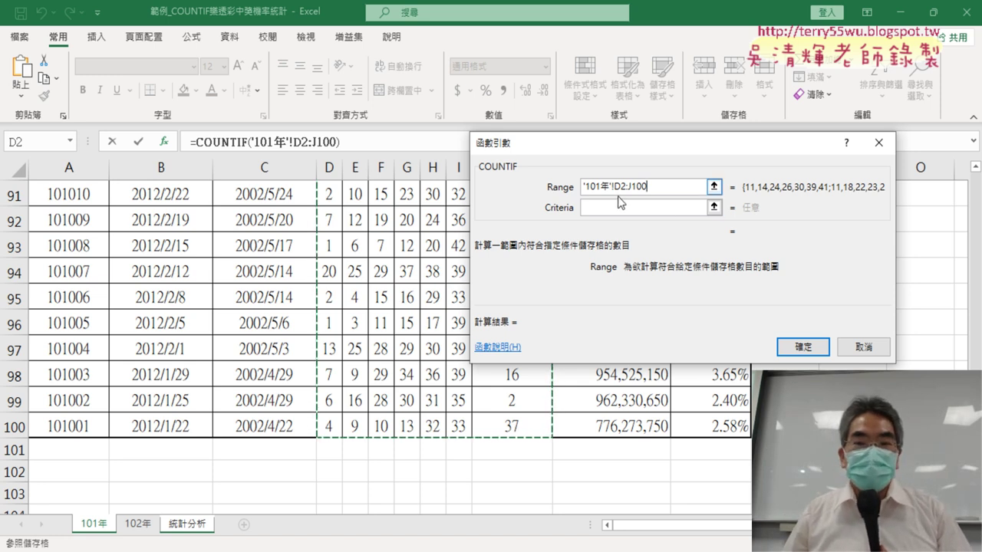
Inspect the '101年'!D2:J100 range text, then cancel the COUNTIF formula.
{"action": "left_click_drag", "start_coordinate": [652, 186], "coordinate": [584, 186]}
{"action": "left_click", "coordinate": [667, 208]}
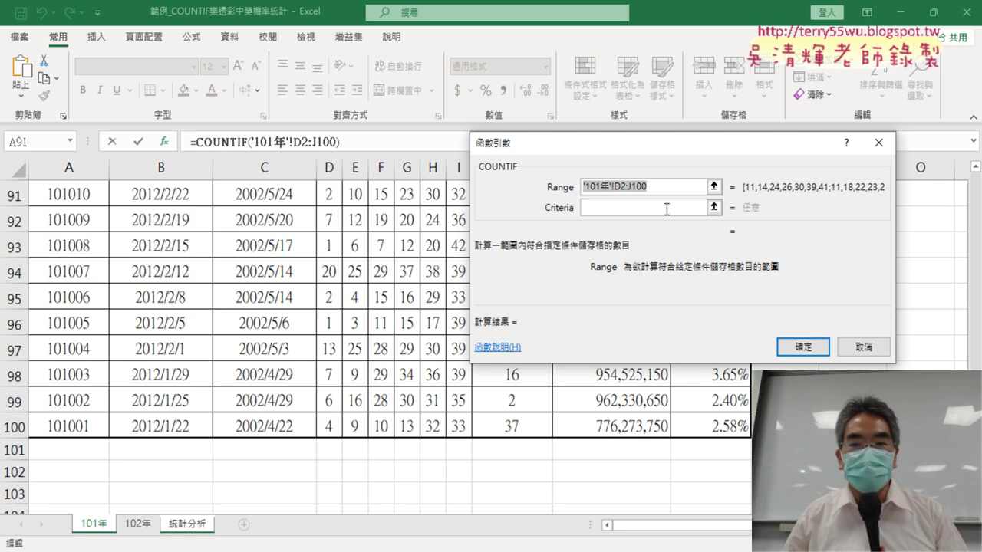
{"action": "left_click", "coordinate": [619, 188]}
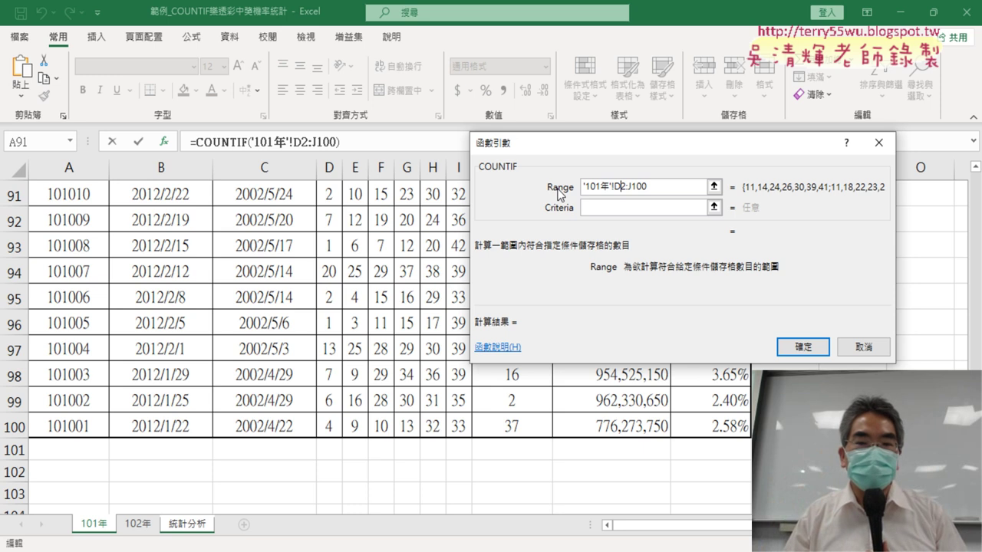
{"action": "left_click", "coordinate": [864, 349]}
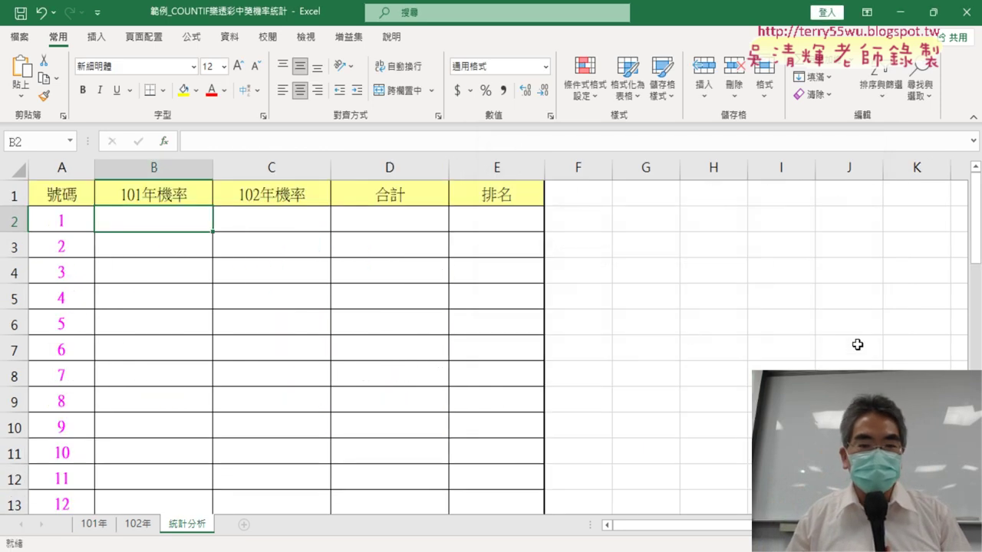
On the 101年 sheet, anchor the selection at cell D2.
{"action": "left_click", "coordinate": [102, 527]}
{"action": "scroll", "coordinate": [427, 295], "scroll_direction": "up", "scroll_amount": 12}
{"action": "scroll", "coordinate": [453, 291], "scroll_direction": "up", "scroll_amount": 13}
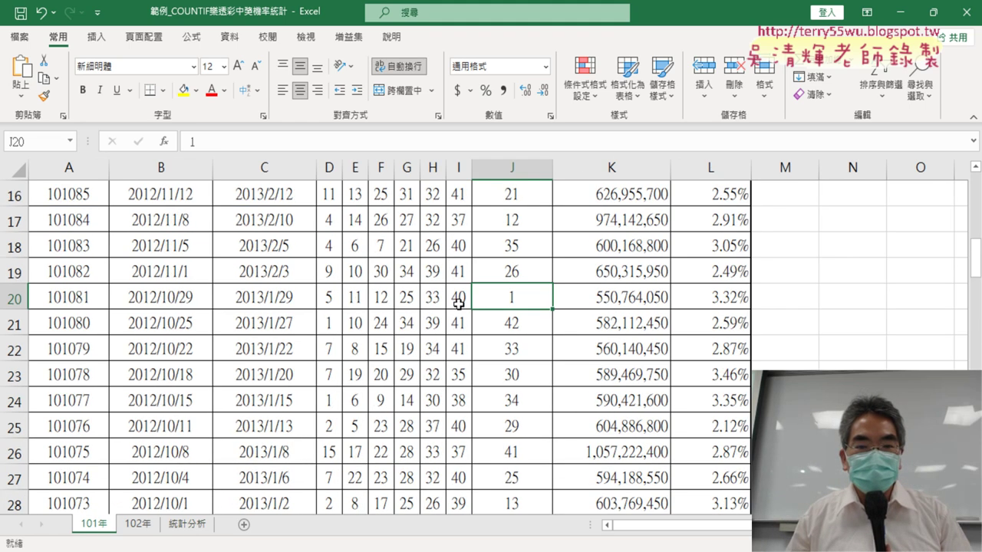
{"action": "scroll", "coordinate": [437, 268], "scroll_direction": "up", "scroll_amount": 5}
{"action": "left_click_drag", "start_coordinate": [333, 222], "coordinate": [493, 224]}
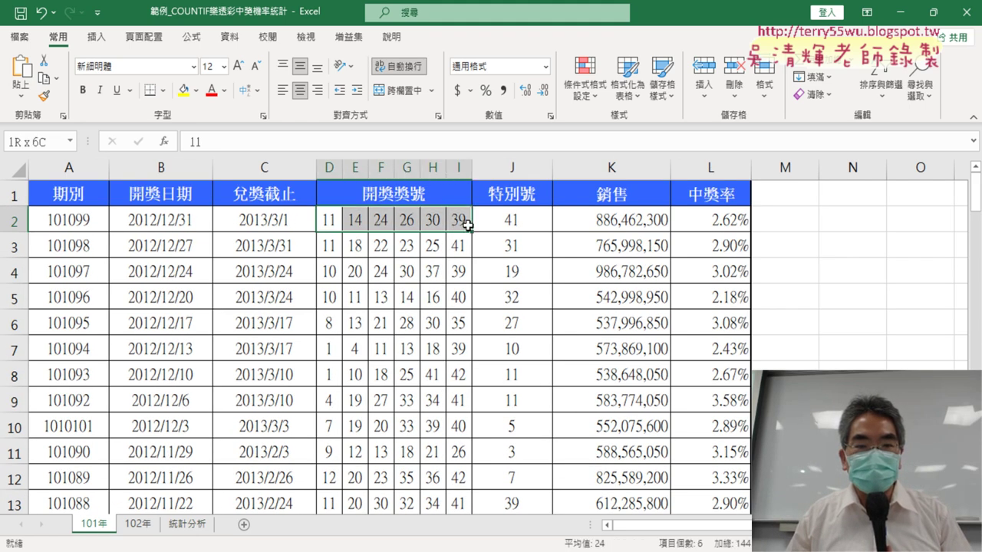
{"action": "left_click", "coordinate": [331, 223]}
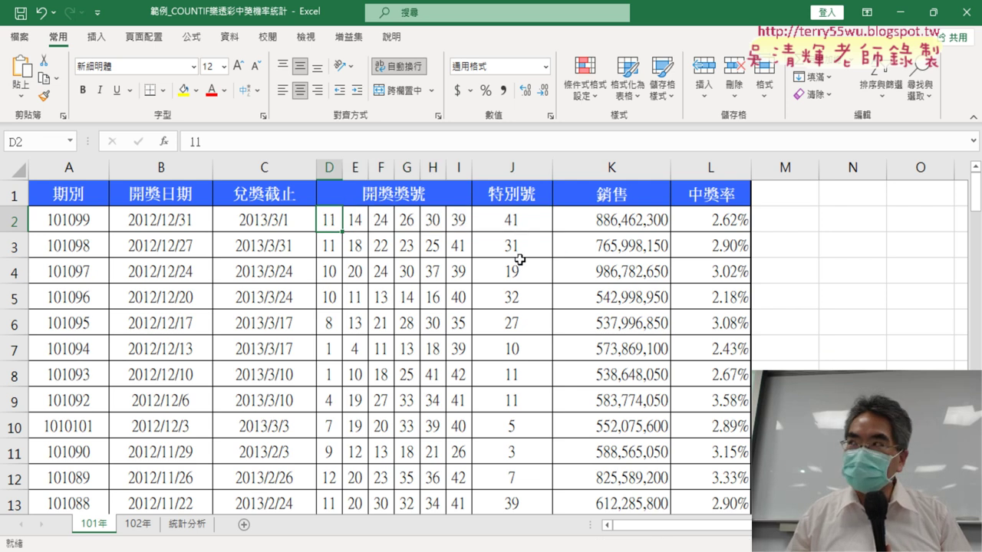
Extend the selection down to J100 so D2:J100 is highlighted.
{"action": "scroll", "coordinate": [514, 267], "scroll_direction": "down", "scroll_amount": 4}
{"action": "scroll", "coordinate": [509, 268], "scroll_direction": "down", "scroll_amount": 5}
{"action": "scroll", "coordinate": [510, 267], "scroll_direction": "up", "scroll_amount": 3}
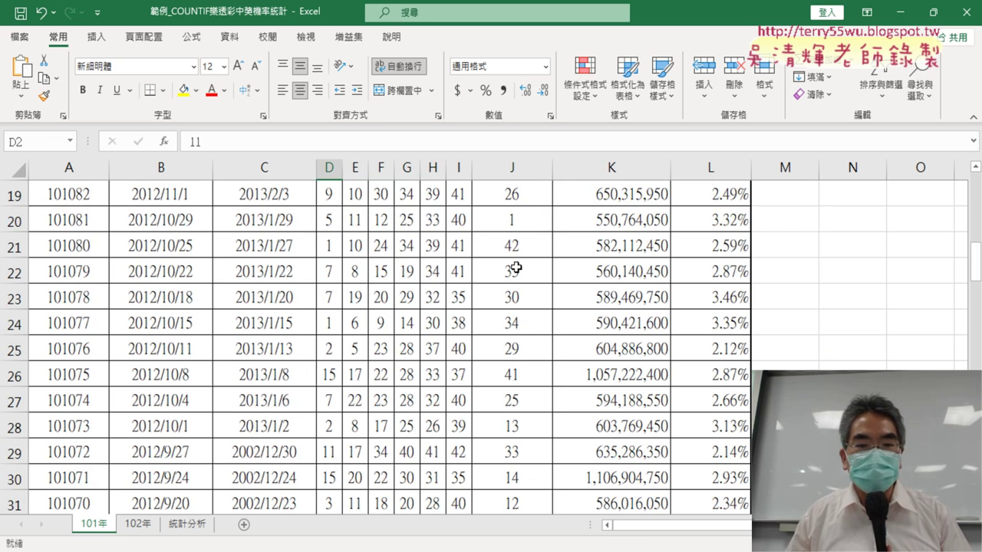
{"action": "scroll", "coordinate": [509, 267], "scroll_direction": "up", "scroll_amount": 6}
{"action": "scroll", "coordinate": [473, 350], "scroll_direction": "down", "scroll_amount": 3}
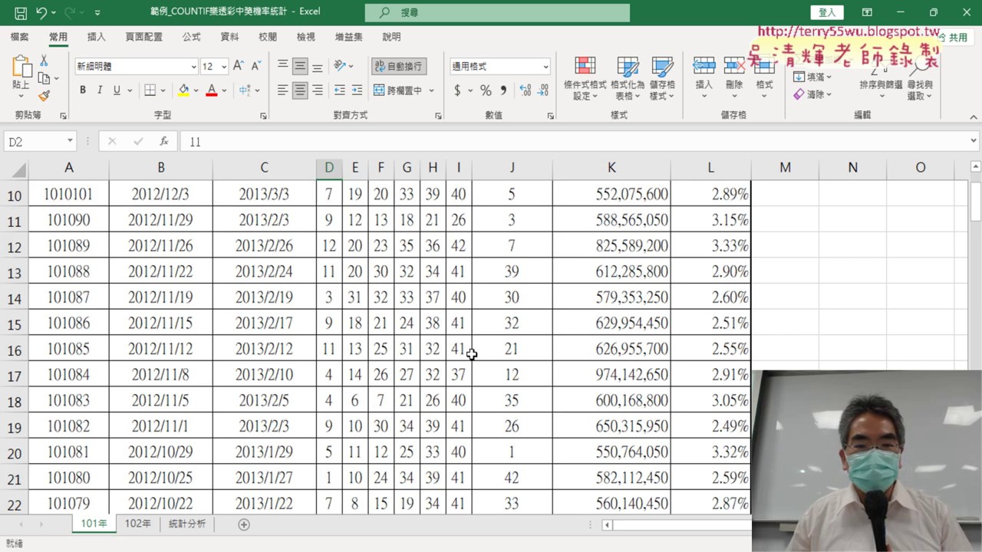
{"action": "scroll", "coordinate": [473, 350], "scroll_direction": "down", "scroll_amount": 8}
{"action": "scroll", "coordinate": [475, 349], "scroll_direction": "down", "scroll_amount": 5}
{"action": "scroll", "coordinate": [478, 348], "scroll_direction": "down", "scroll_amount": 9}
{"action": "scroll", "coordinate": [477, 347], "scroll_direction": "down", "scroll_amount": 7}
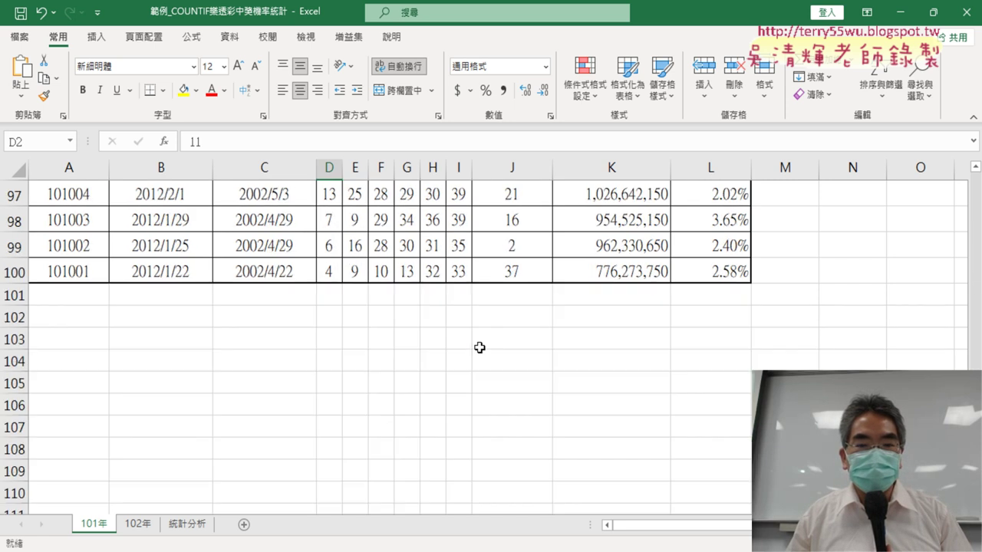
{"action": "scroll", "coordinate": [478, 346], "scroll_direction": "down", "scroll_amount": 1}
{"action": "scroll", "coordinate": [499, 375], "scroll_direction": "up", "scroll_amount": 3}
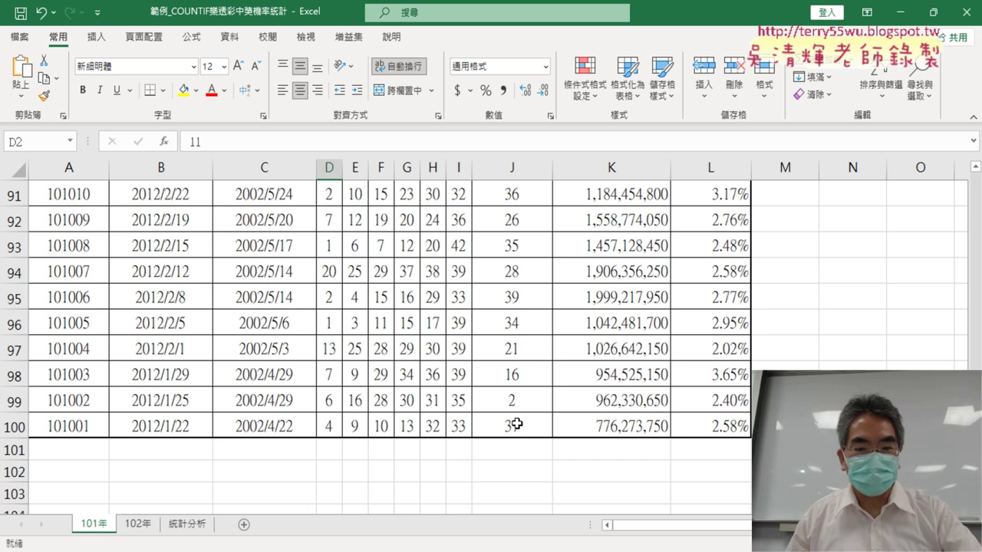
{"action": "left_click", "coordinate": [517, 424], "text": "shift"}
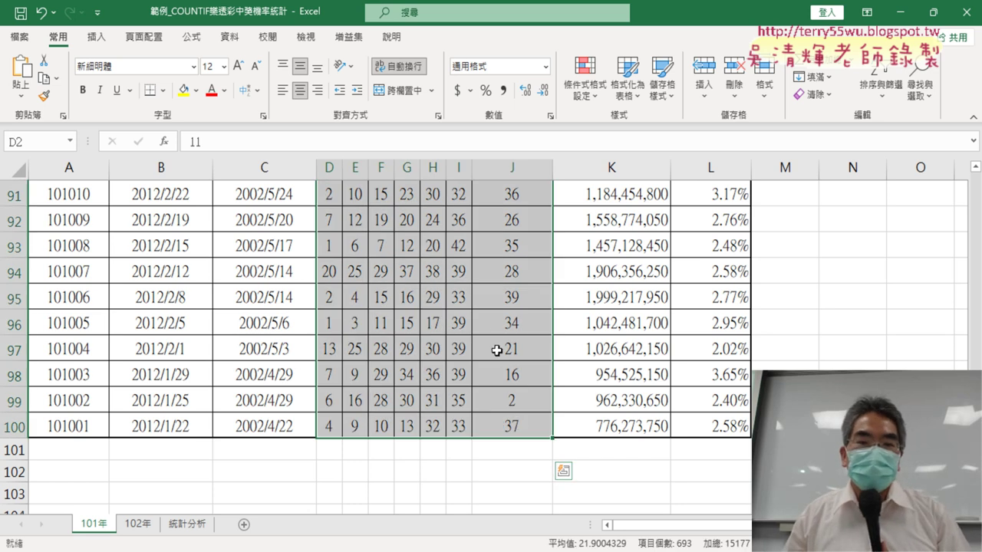
{"action": "left_click", "coordinate": [46, 139]}
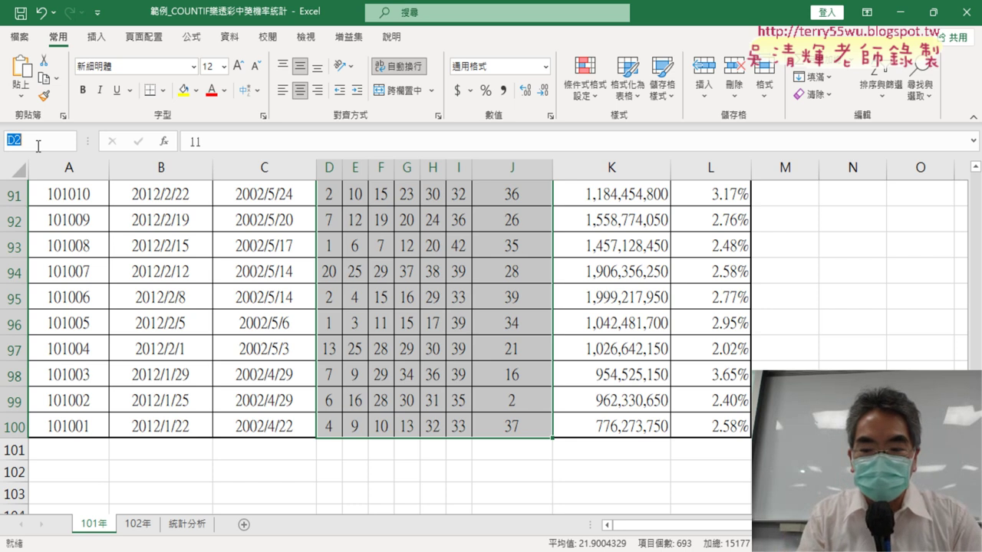
Try naming the range 101 and dismiss the invalid-name warning.
{"action": "key", "text": "BackSpace"}
{"action": "type", "text": "10"}
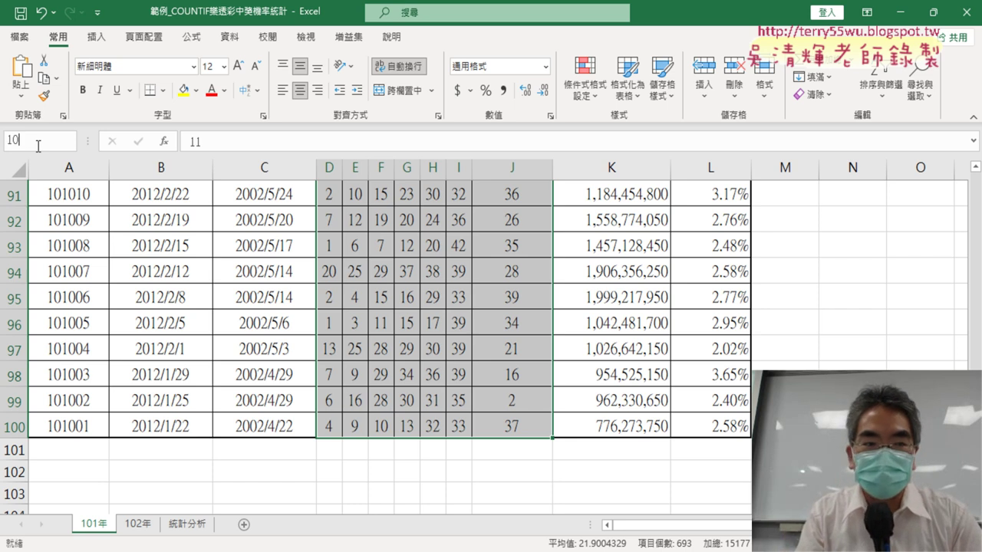
{"action": "type", "text": "1"}
{"action": "key", "text": "Return"}
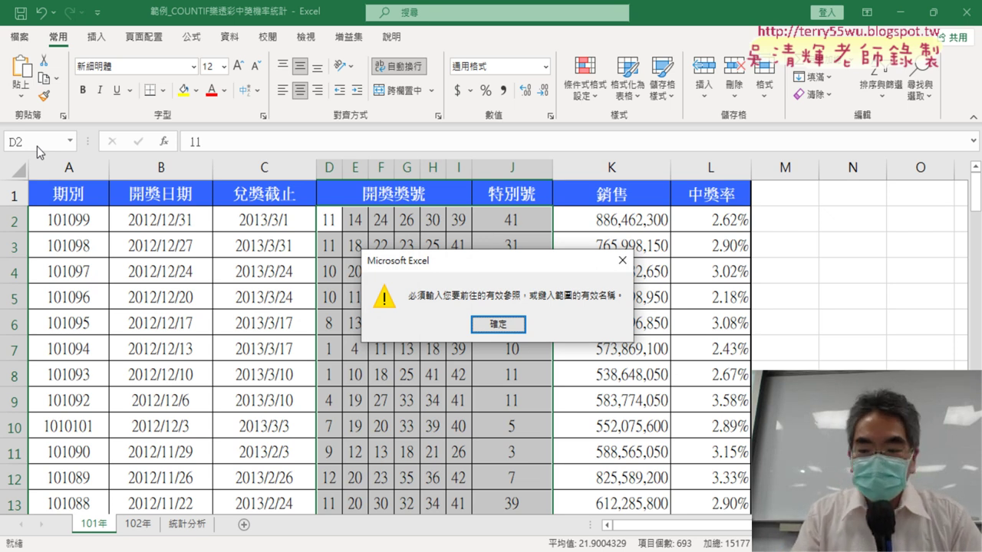
{"action": "key", "text": "Return"}
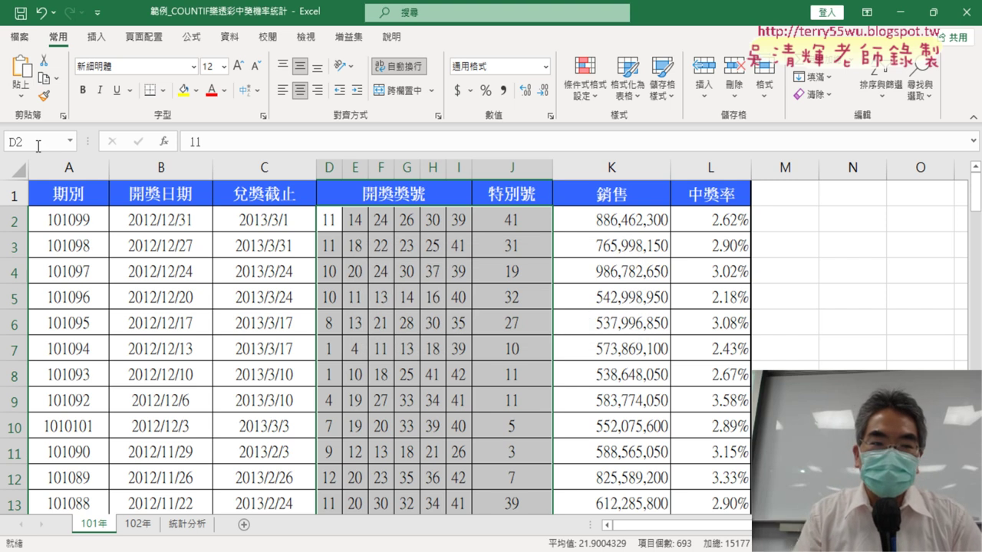
Enter 開獎101 in the Name Box as the range name and verify it.
{"action": "left_click", "coordinate": [36, 140]}
{"action": "type", "text": "101"}
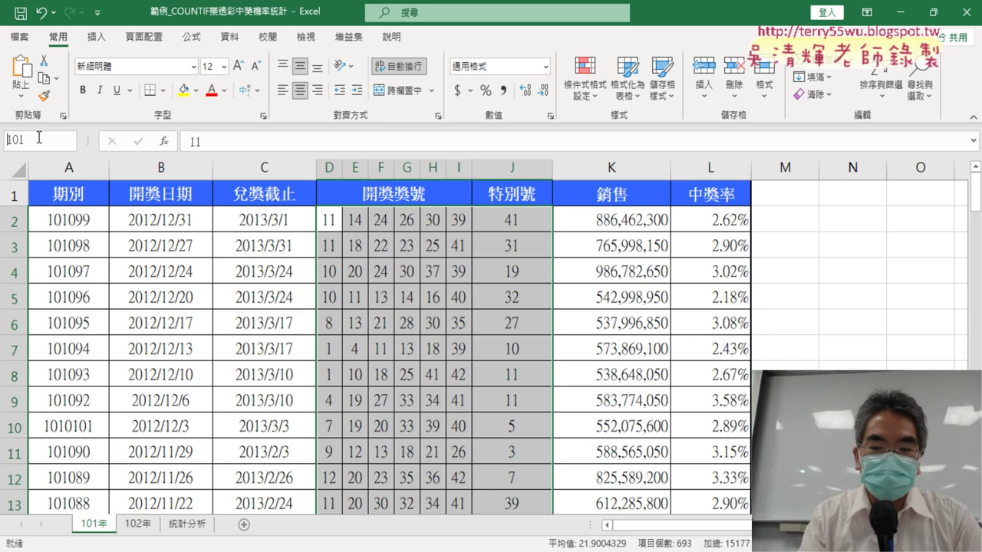
{"action": "type", "text": "A"}
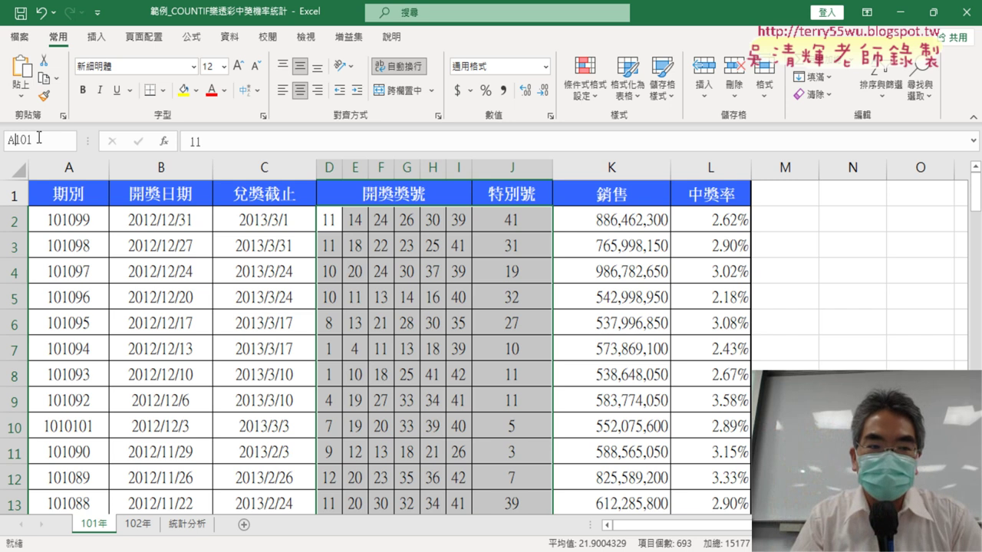
{"action": "key", "text": "BackSpace"}
{"action": "type", "text": "ㄎㄞ"}
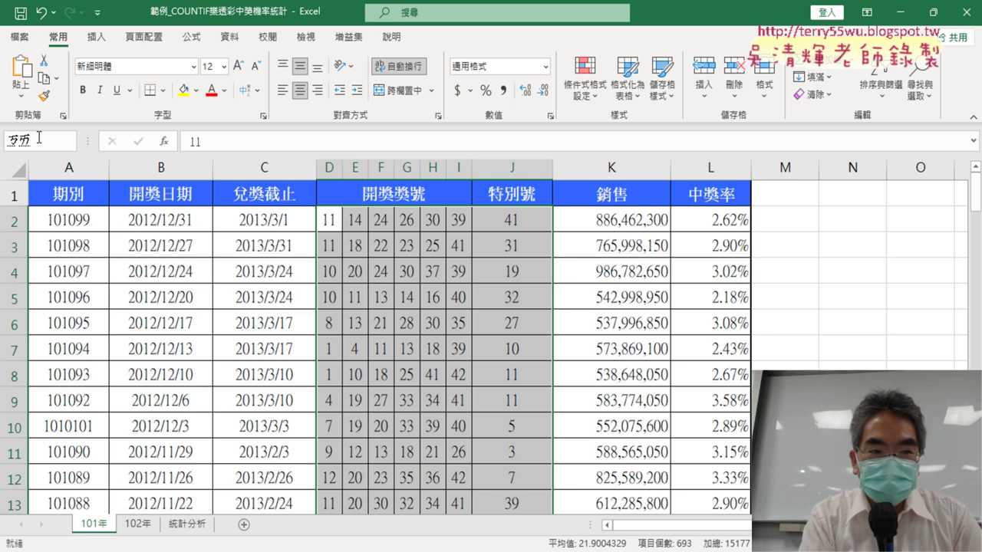
{"action": "key", "text": "space"}
{"action": "type", "text": "r"}
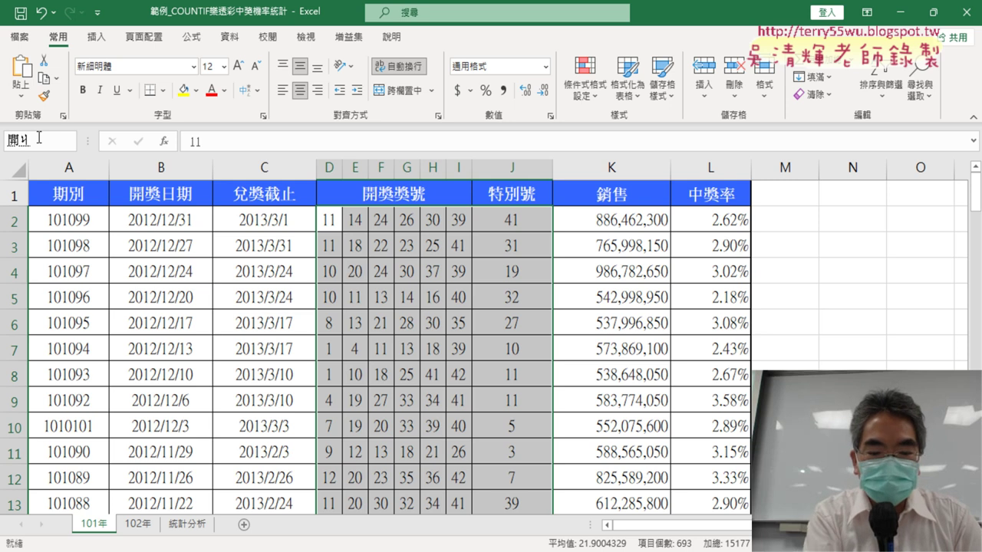
{"action": "type", "text": ";3"}
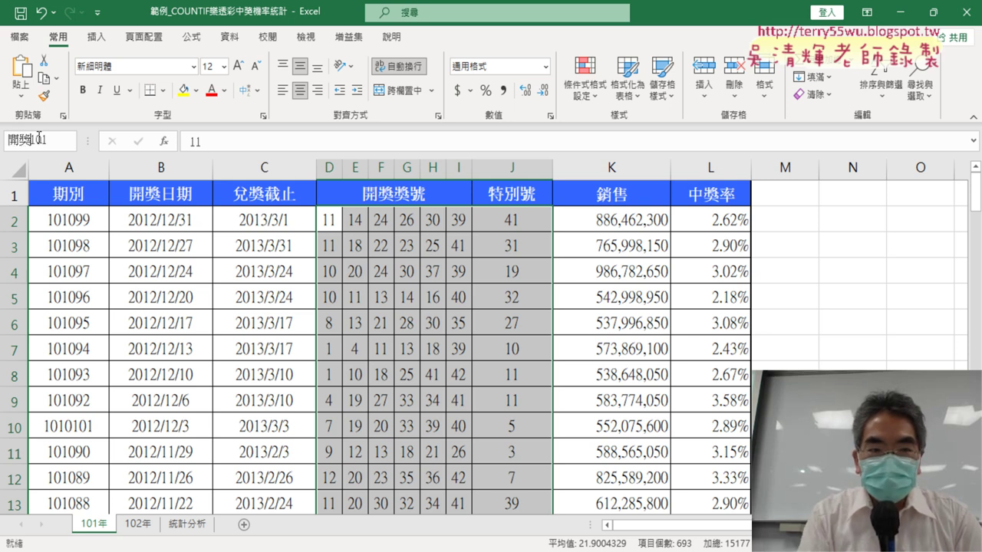
{"action": "key", "text": "Return"}
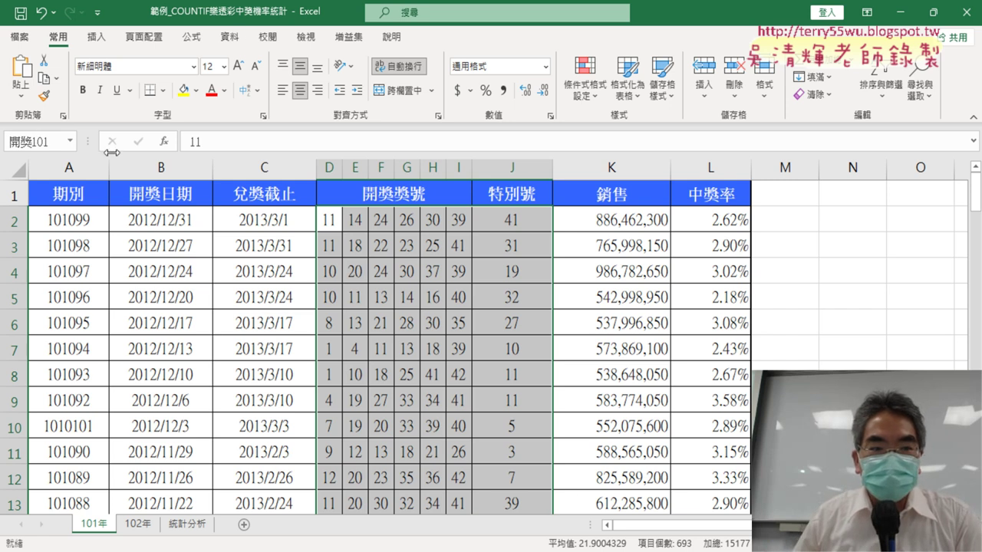
{"action": "left_click", "coordinate": [49, 143]}
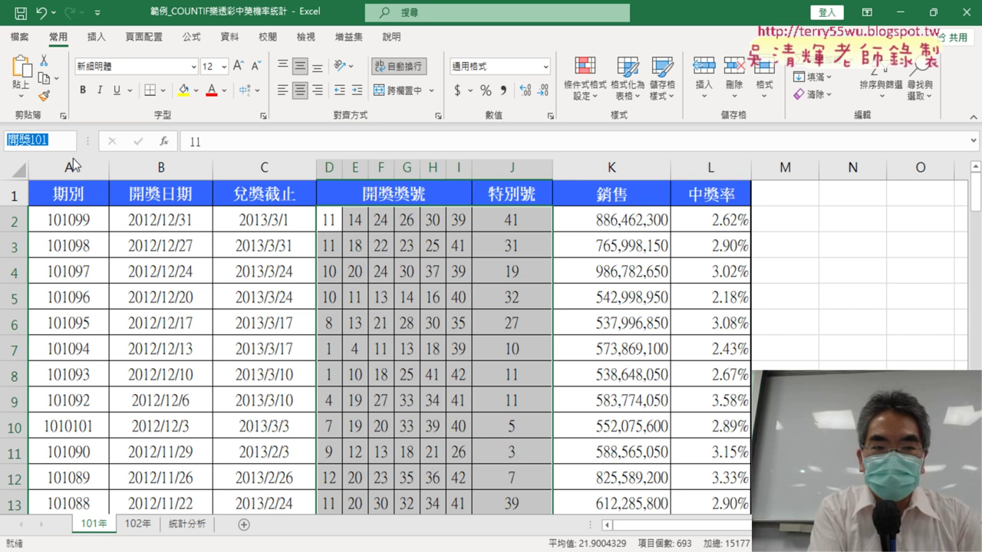
On the 102年 sheet, select D2:J105 and name it 開獎102 in the Name Box.
{"action": "left_click", "coordinate": [141, 524]}
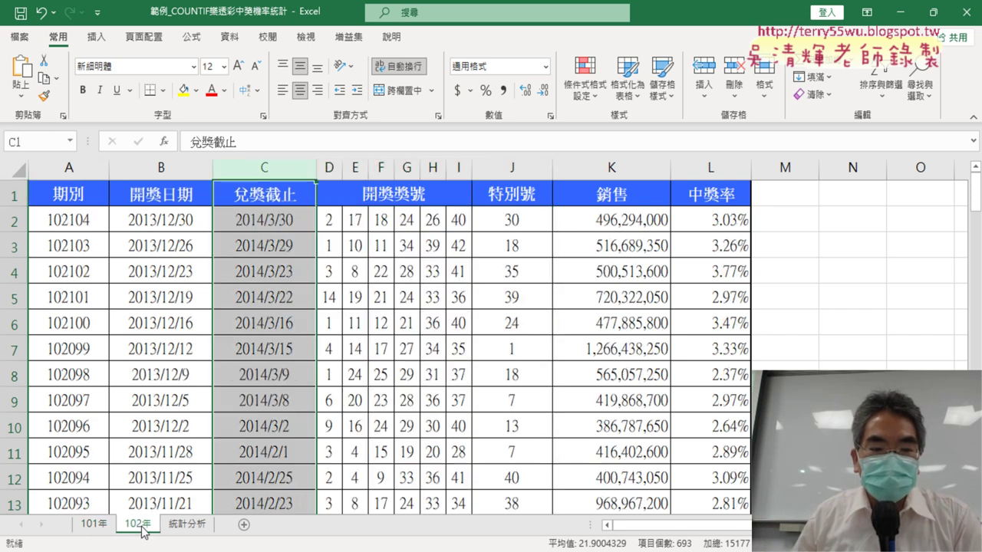
{"action": "left_click", "coordinate": [328, 222]}
{"action": "scroll", "coordinate": [491, 318], "scroll_direction": "down", "scroll_amount": 11}
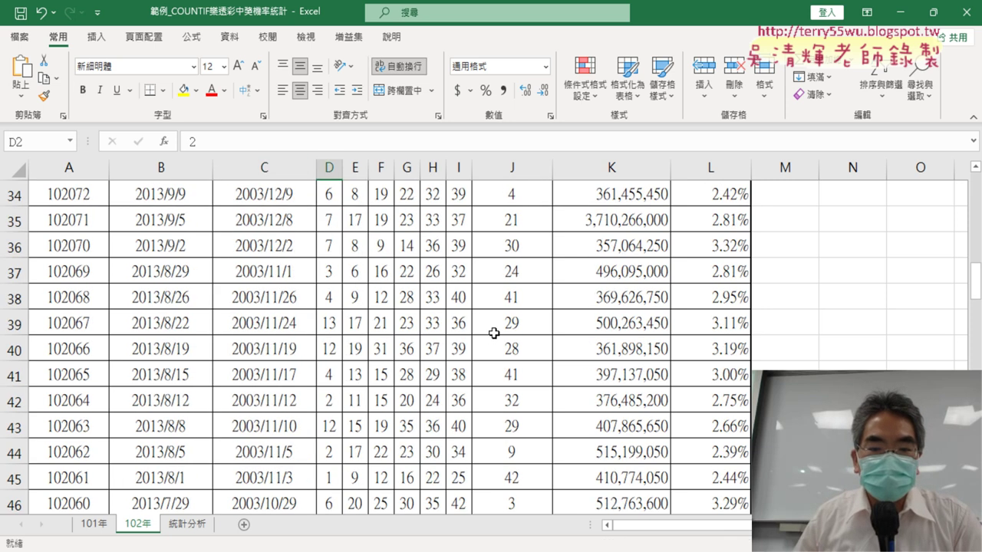
{"action": "scroll", "coordinate": [503, 329], "scroll_direction": "down", "scroll_amount": 5}
{"action": "scroll", "coordinate": [511, 341], "scroll_direction": "down", "scroll_amount": 9}
{"action": "scroll", "coordinate": [514, 350], "scroll_direction": "down", "scroll_amount": 4}
{"action": "scroll", "coordinate": [514, 345], "scroll_direction": "down", "scroll_amount": 6}
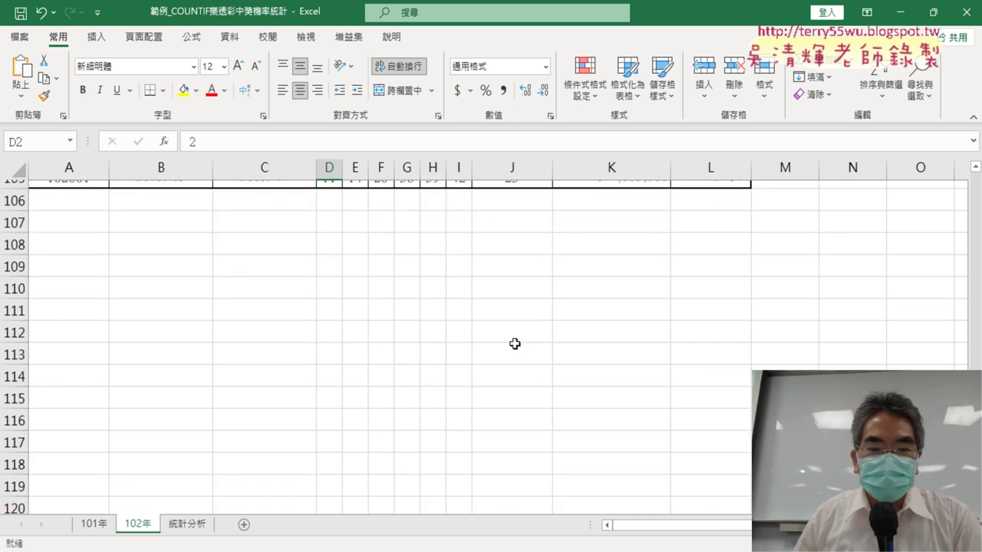
{"action": "scroll", "coordinate": [522, 342], "scroll_direction": "up", "scroll_amount": 2}
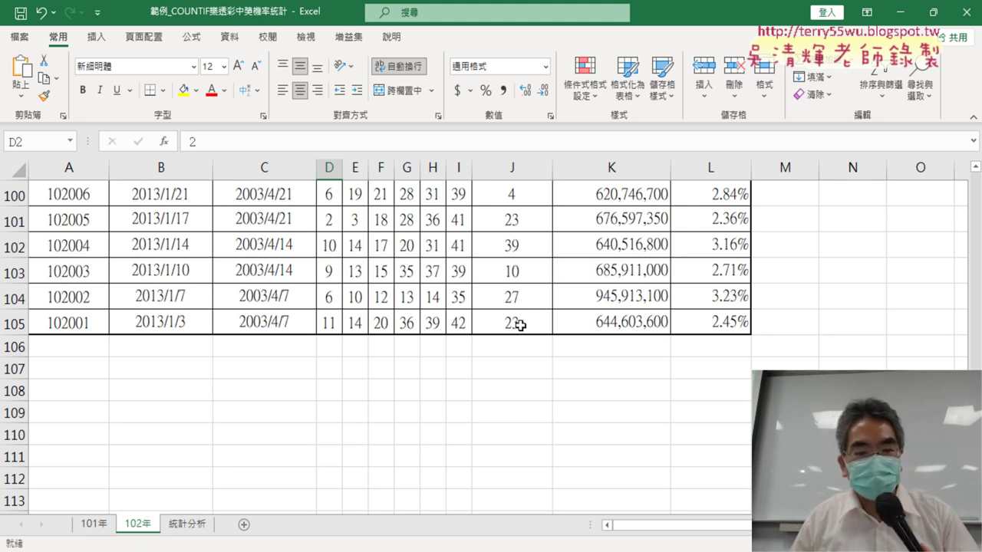
{"action": "left_click", "coordinate": [520, 325], "text": "shift"}
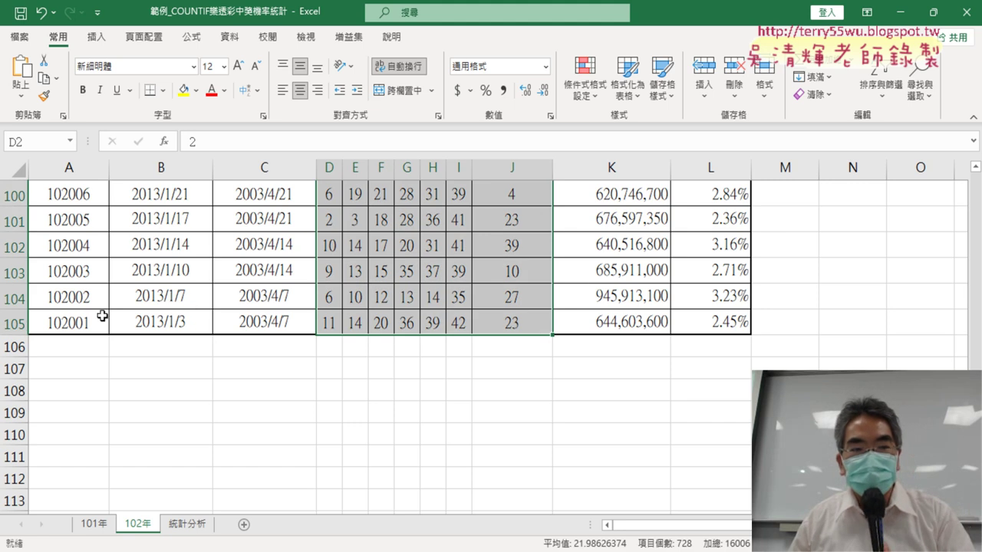
{"action": "left_click", "coordinate": [49, 143]}
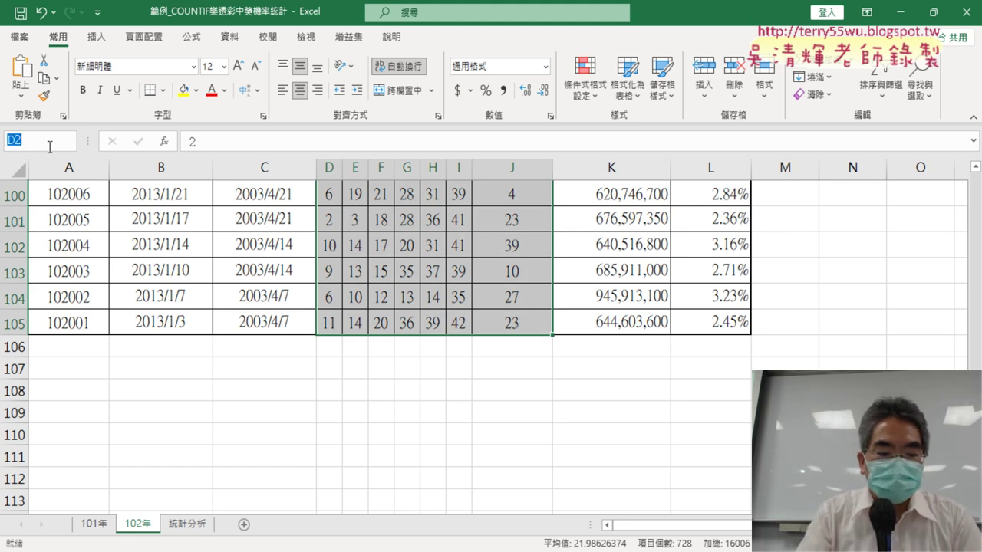
{"action": "type", "text": "開獎101"}
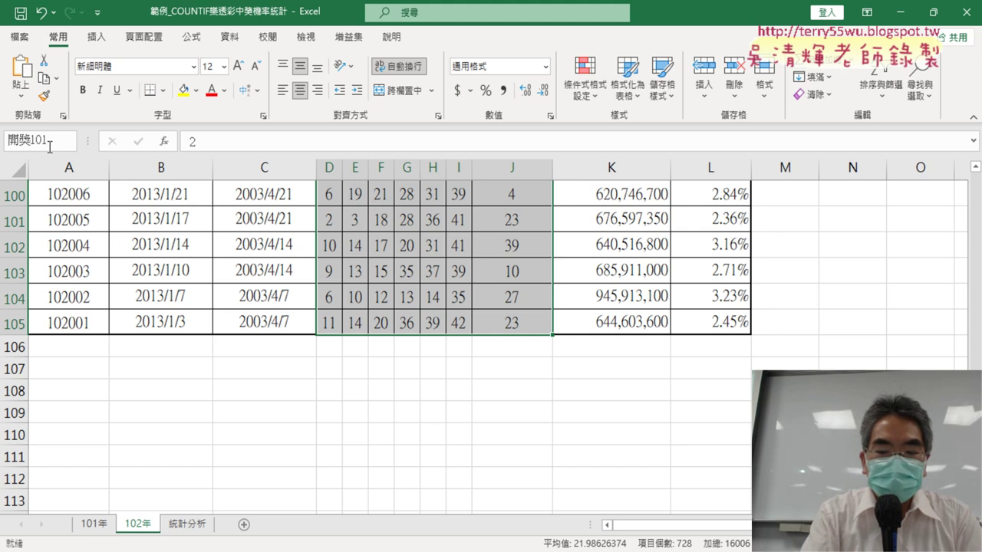
{"action": "key", "text": "BackSpace"}
{"action": "type", "text": "2"}
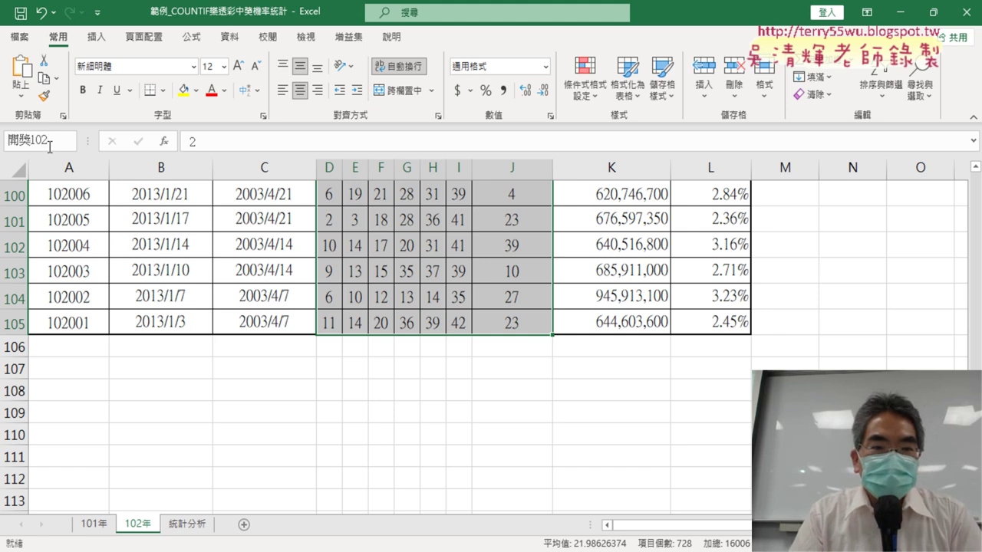
{"action": "key", "text": "Return"}
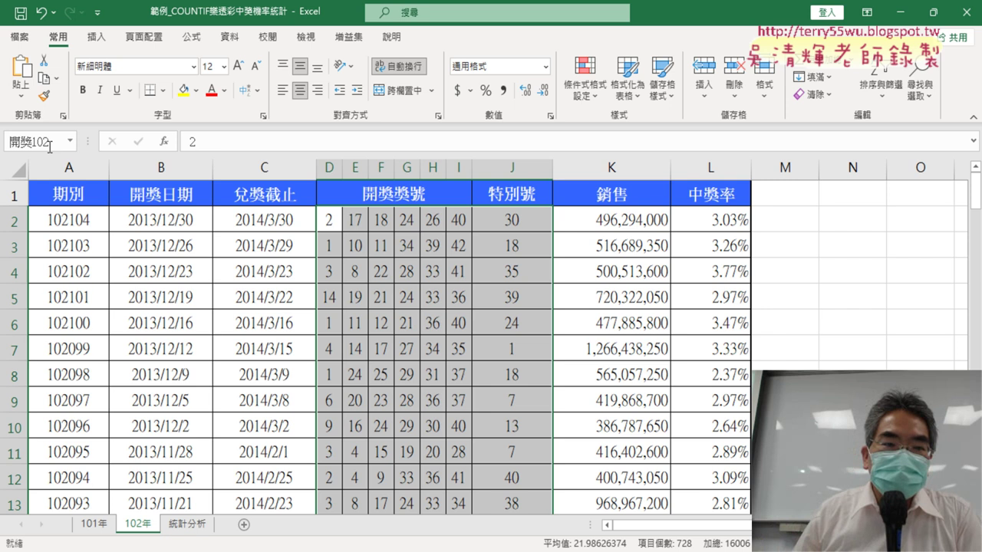
Check the Refers To ranges of 開獎101 and 開獎102 in Name Manager, then return to 統計分析.
{"action": "left_click", "coordinate": [191, 37]}
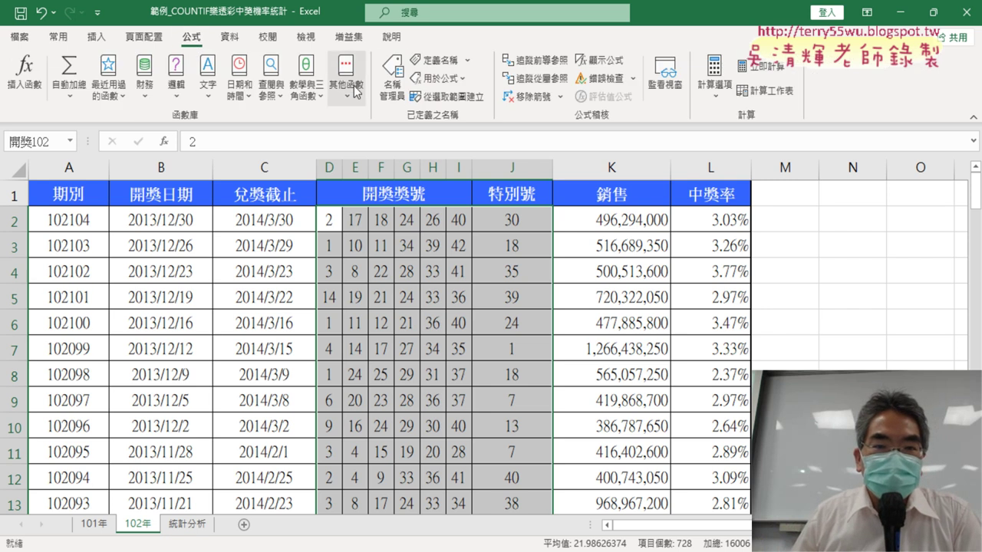
{"action": "left_click", "coordinate": [397, 99]}
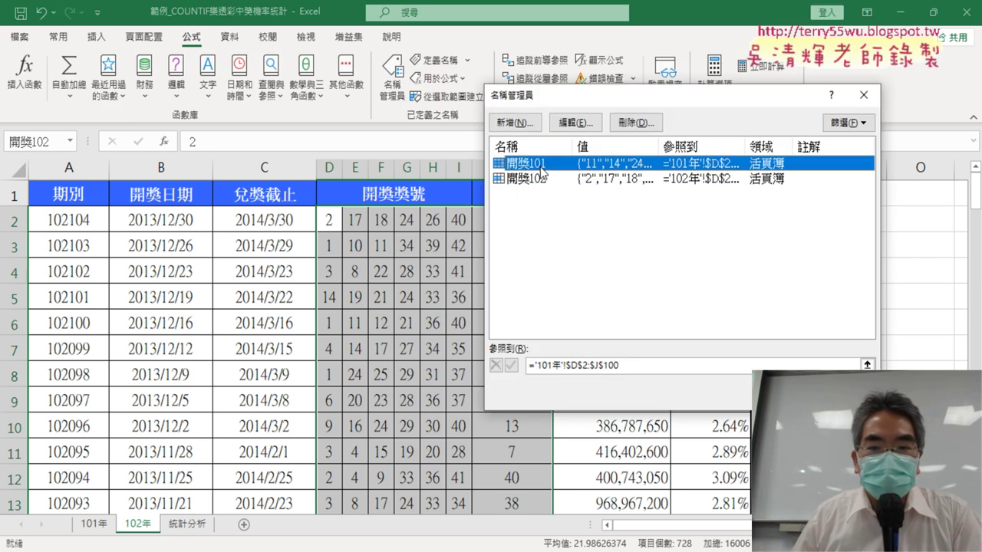
{"action": "left_click", "coordinate": [631, 370]}
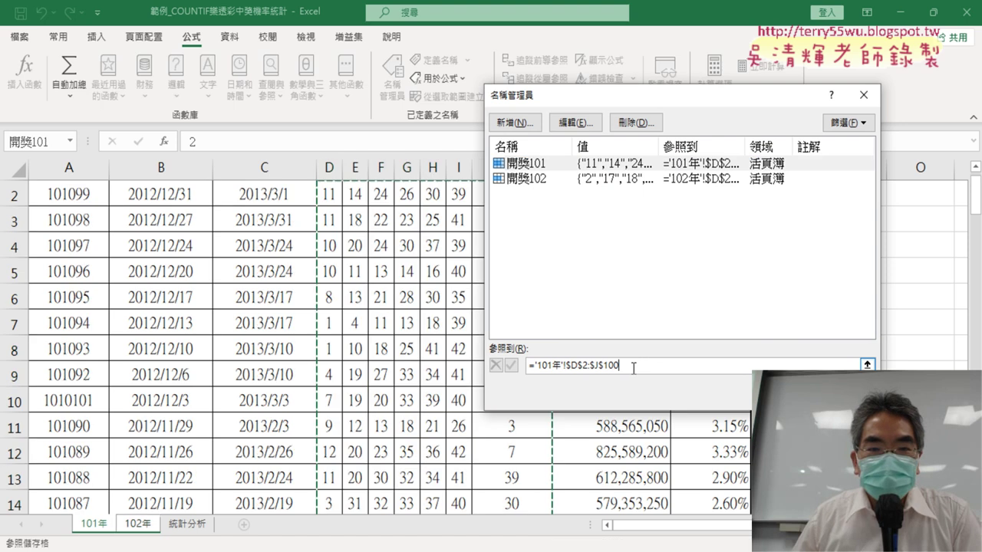
{"action": "left_click_drag", "start_coordinate": [647, 90], "coordinate": [788, 106]}
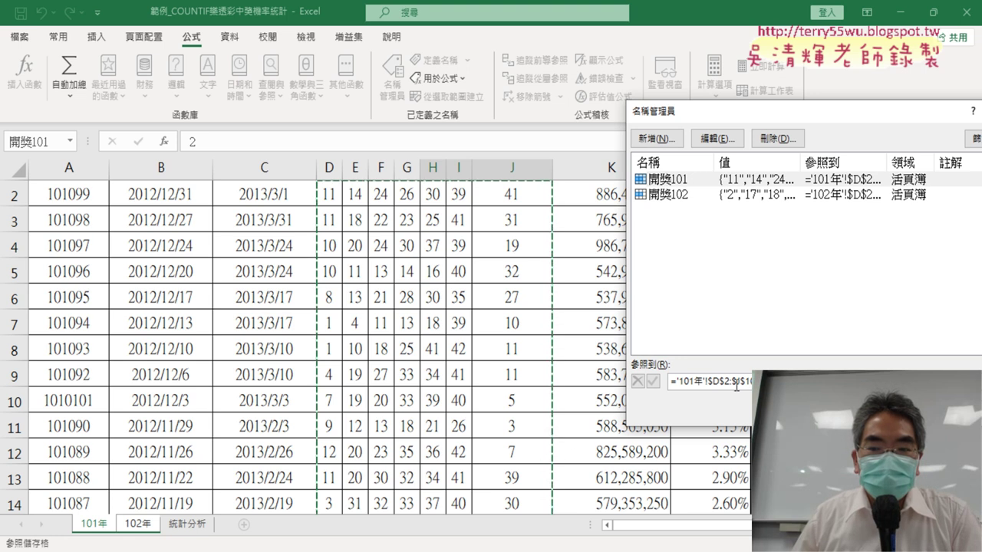
{"action": "left_click", "coordinate": [681, 198]}
{"action": "scroll", "coordinate": [512, 298], "scroll_direction": "down", "scroll_amount": 1}
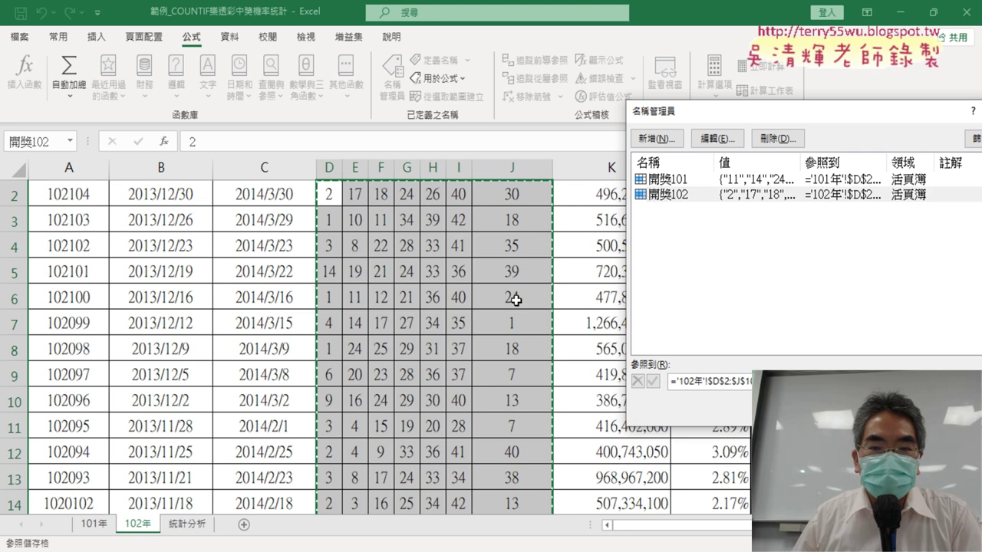
{"action": "left_click_drag", "start_coordinate": [748, 119], "coordinate": [399, 67]}
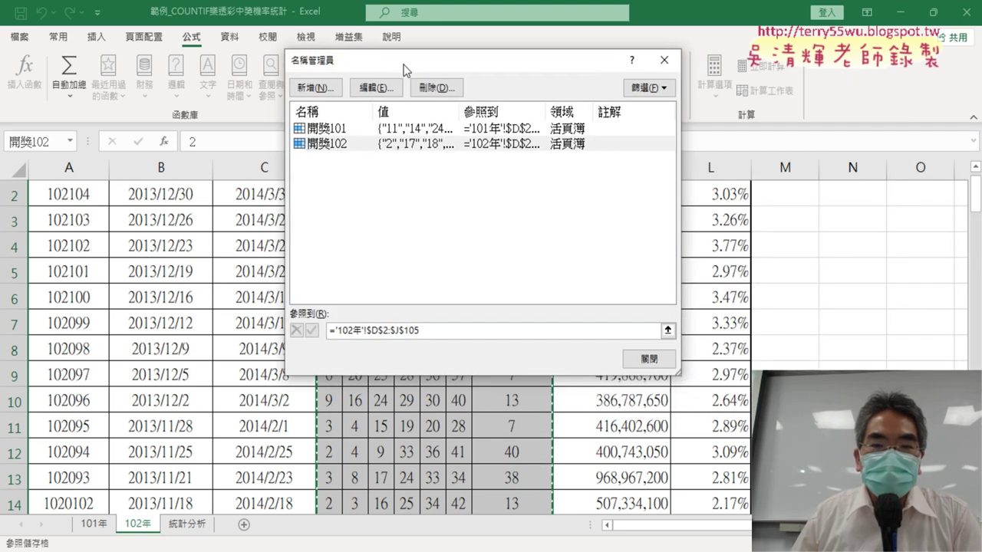
{"action": "left_click", "coordinate": [642, 361]}
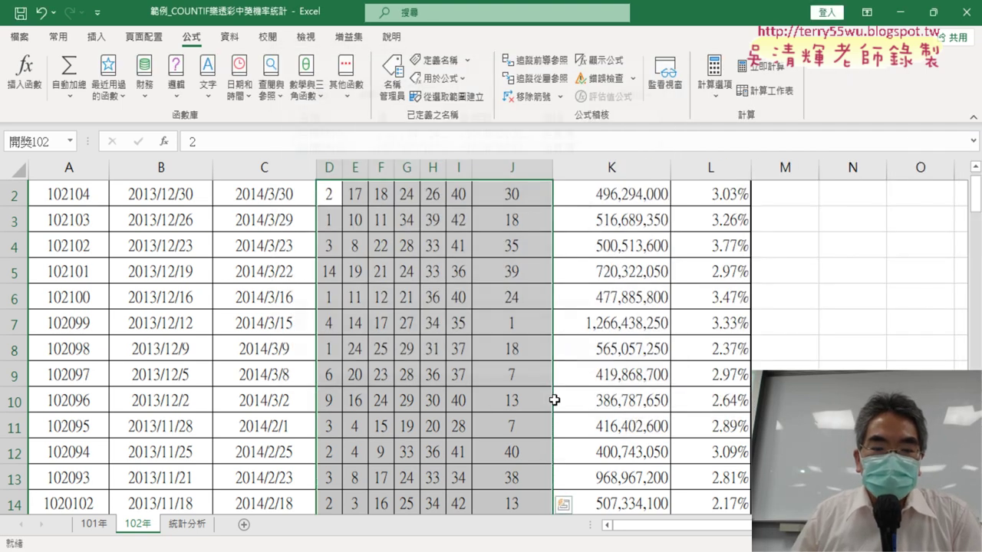
{"action": "left_click", "coordinate": [186, 525]}
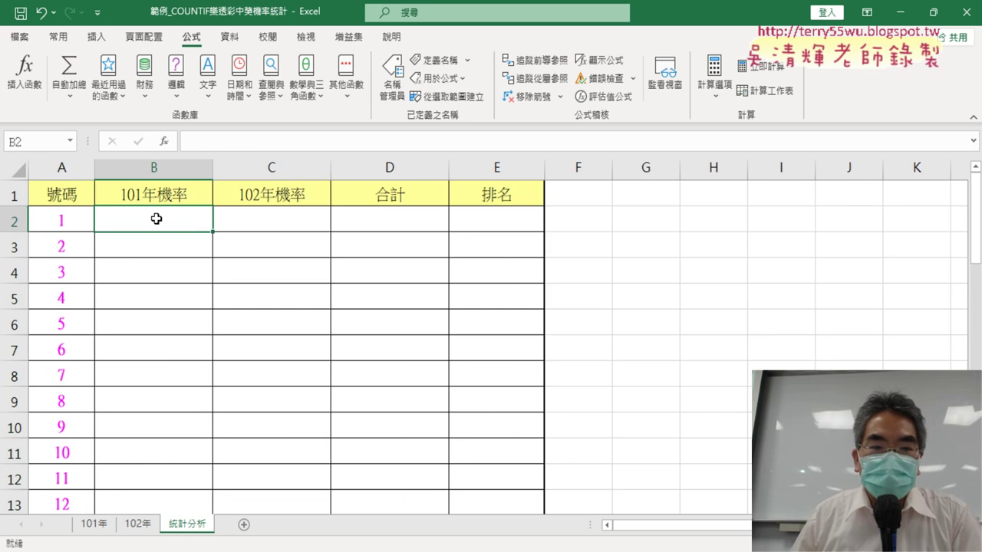
Insert an empty COUNTIF function into cell B2 from the Statistical category.
{"action": "left_click", "coordinate": [163, 141]}
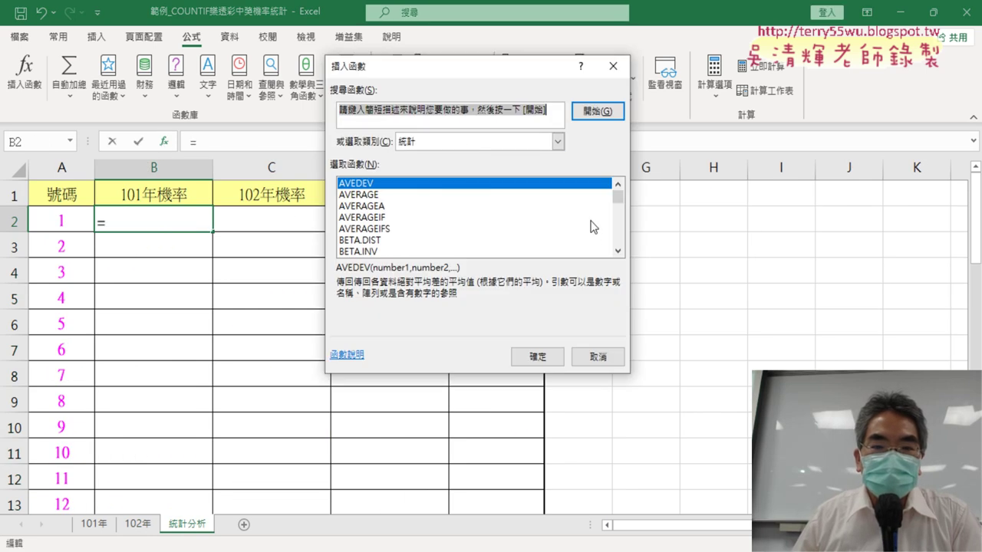
{"action": "left_click", "coordinate": [617, 253]}
{"action": "left_click", "coordinate": [617, 253]}
{"action": "left_click", "coordinate": [617, 253]}
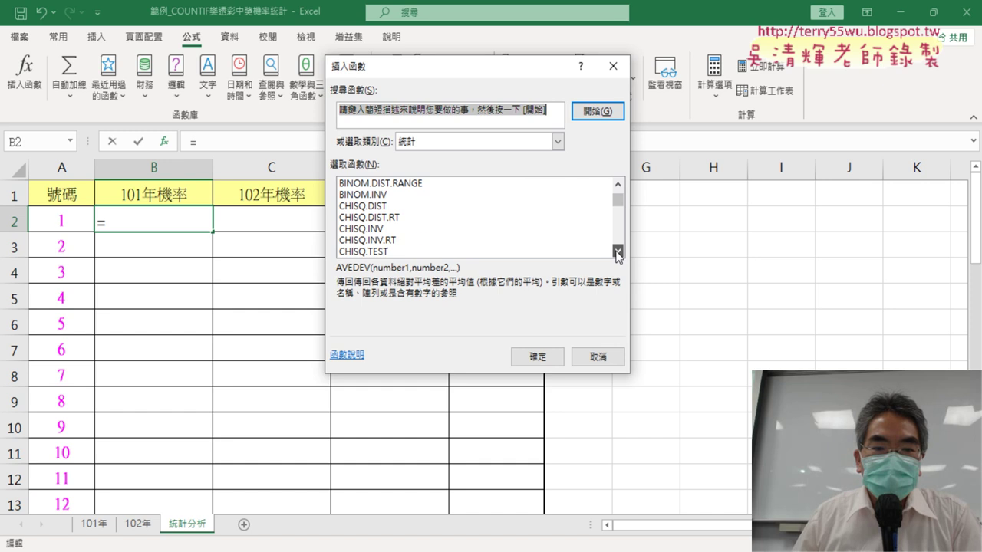
{"action": "left_click", "coordinate": [617, 253]}
{"action": "left_click", "coordinate": [616, 253]}
{"action": "left_click", "coordinate": [617, 253]}
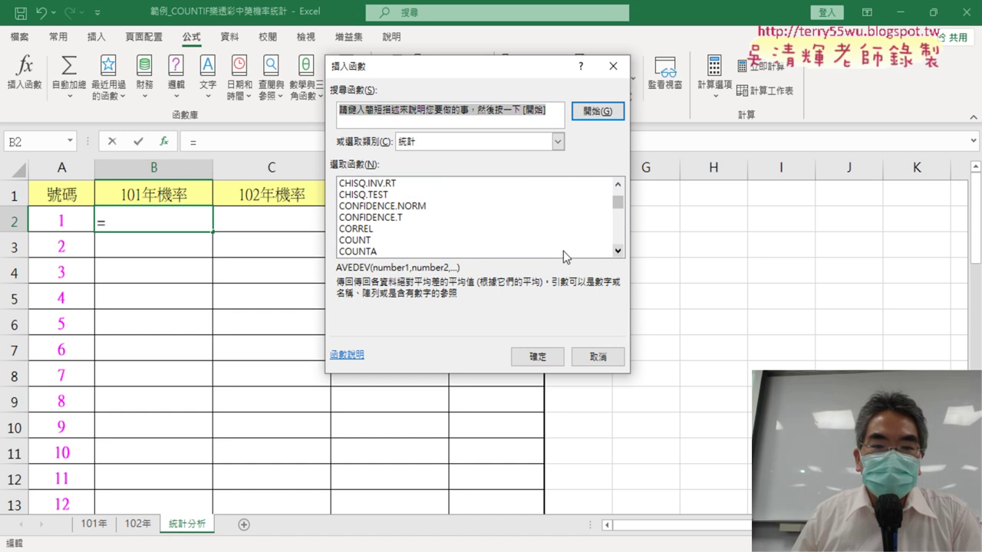
{"action": "left_click", "coordinate": [617, 250]}
{"action": "left_click", "coordinate": [618, 251]}
{"action": "left_click", "coordinate": [617, 251]}
{"action": "left_click", "coordinate": [414, 240]}
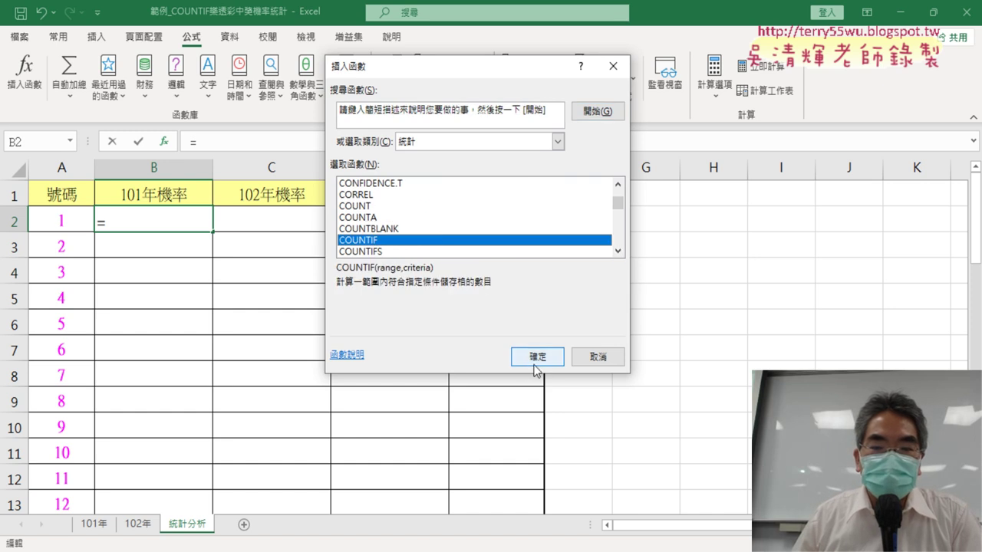
{"action": "left_click", "coordinate": [536, 364]}
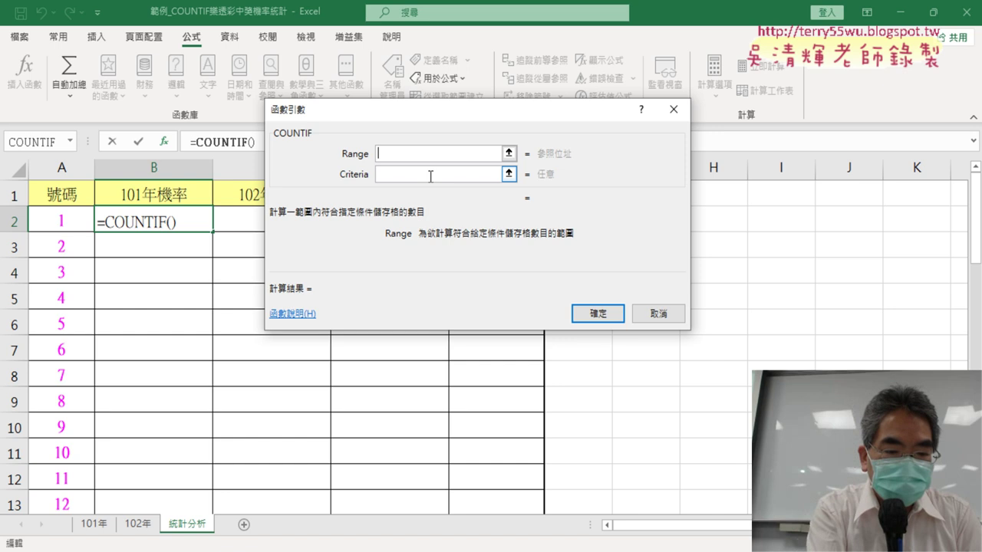
Paste the defined name 開獎101 into COUNTIF's Range argument using F3.
{"action": "key", "text": "F3"}
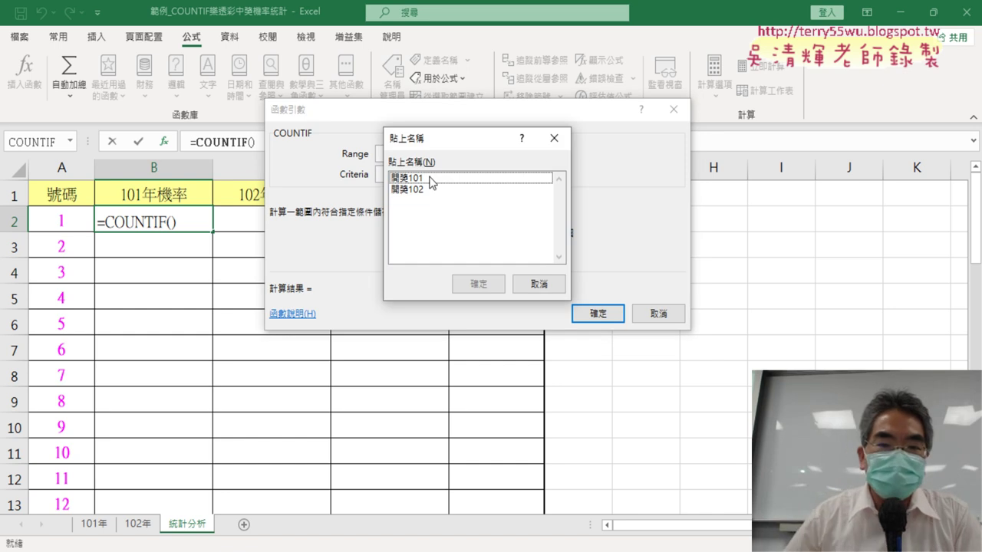
{"action": "left_click", "coordinate": [464, 181]}
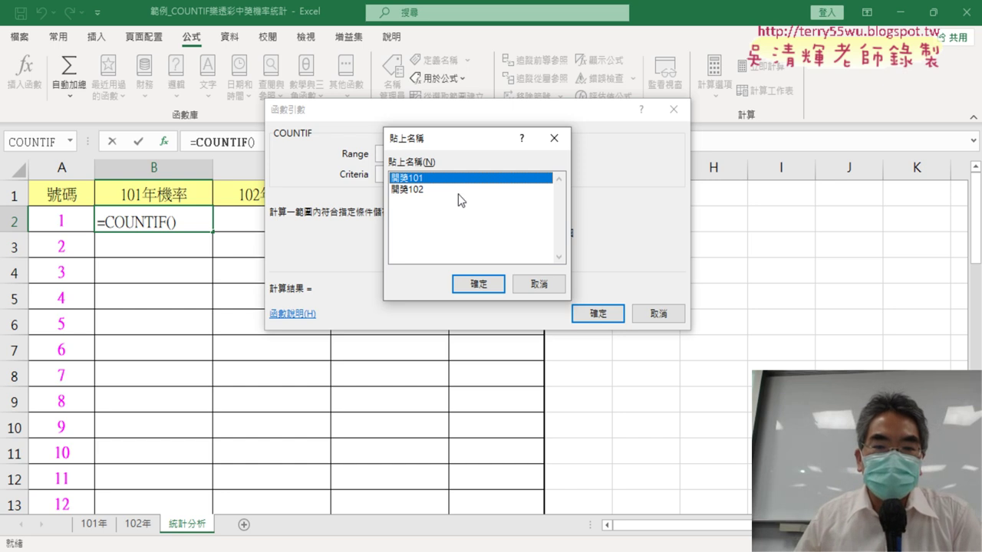
{"action": "double_click", "coordinate": [462, 184]}
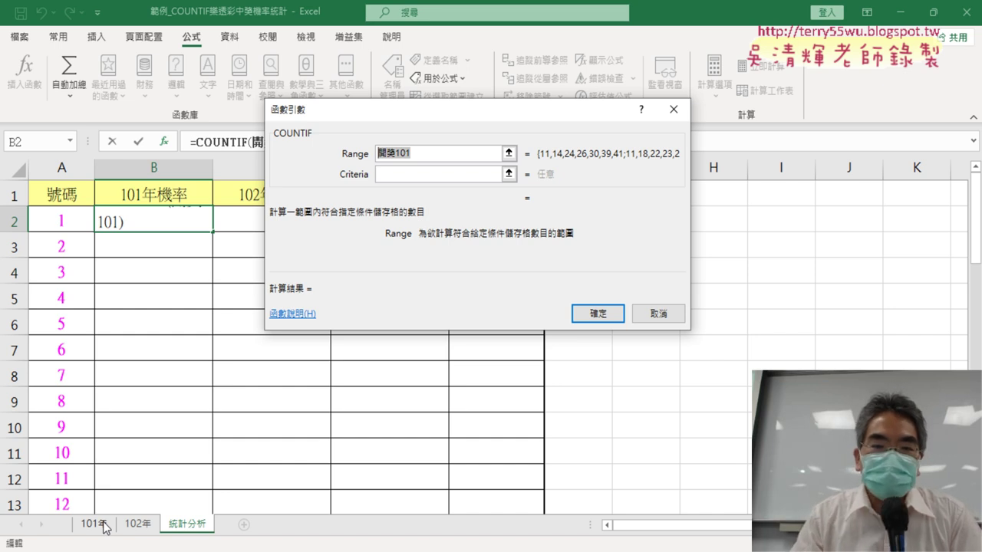
{"action": "left_click", "coordinate": [406, 176]}
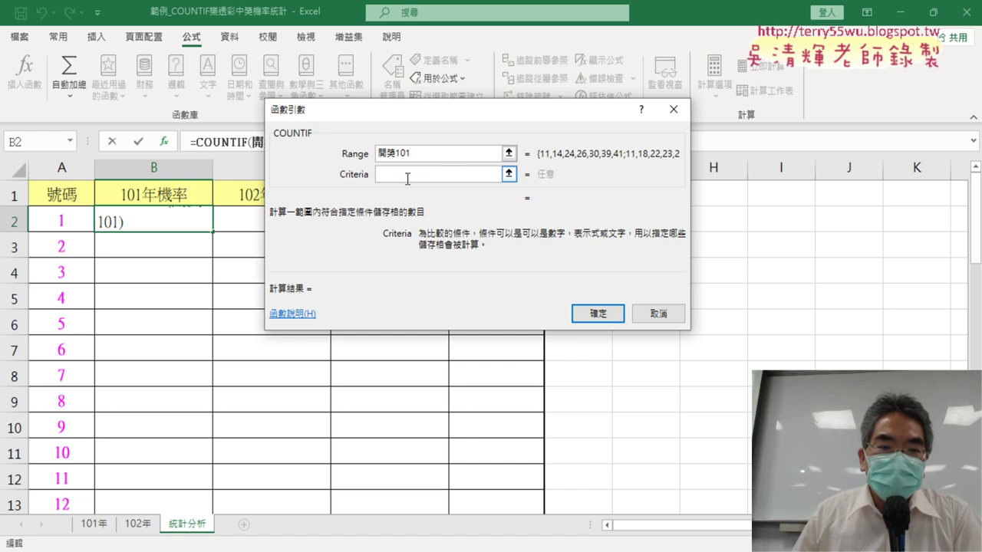
{"action": "left_click", "coordinate": [60, 220]}
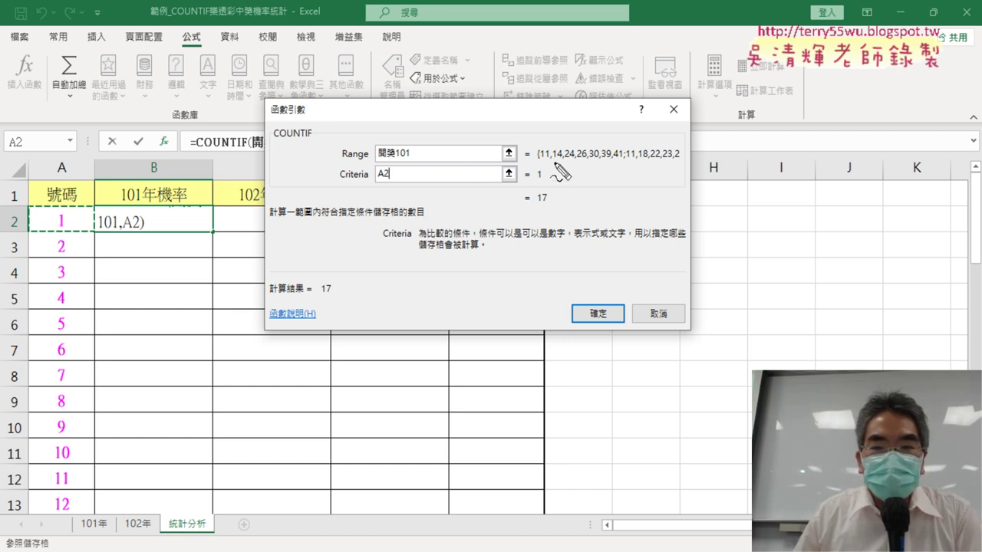
{"action": "left_click_drag", "start_coordinate": [545, 183], "coordinate": [547, 181]}
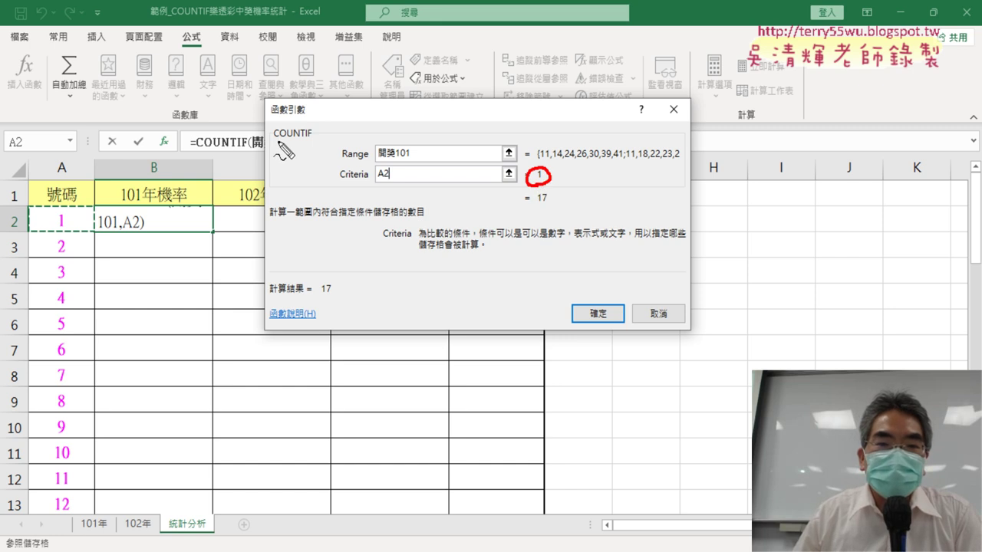
{"action": "left_click_drag", "start_coordinate": [275, 141], "coordinate": [306, 139]}
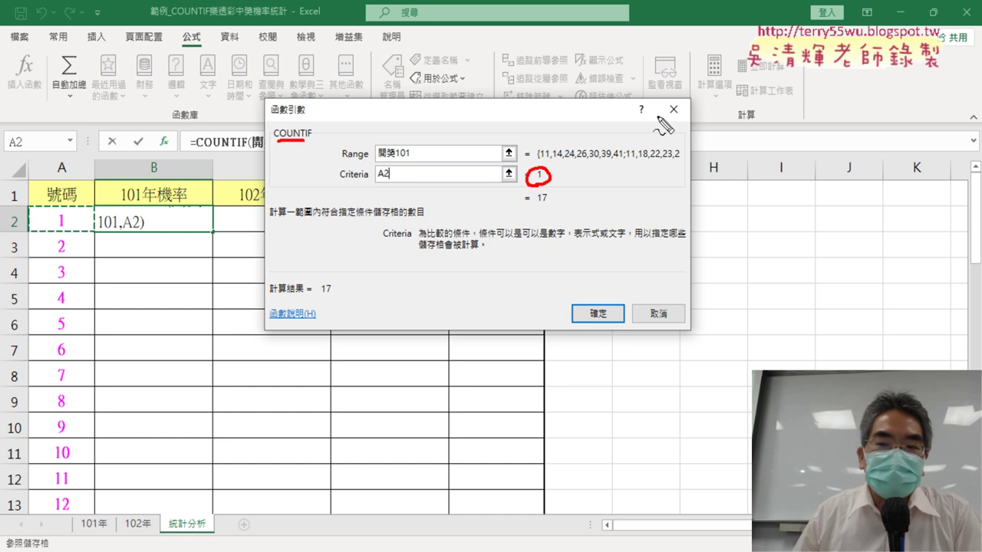
{"action": "mouse_move", "coordinate": [713, 88]}
{"action": "left_mouse_down"}
{"action": "mouse_move", "coordinate": [745, 92]}
{"action": "mouse_move", "coordinate": [729, 120]}
{"action": "mouse_move", "coordinate": [746, 105]}
{"action": "mouse_move", "coordinate": [714, 119]}
{"action": "left_mouse_up"}
{"action": "left_click_drag", "start_coordinate": [694, 119], "coordinate": [764, 121]}
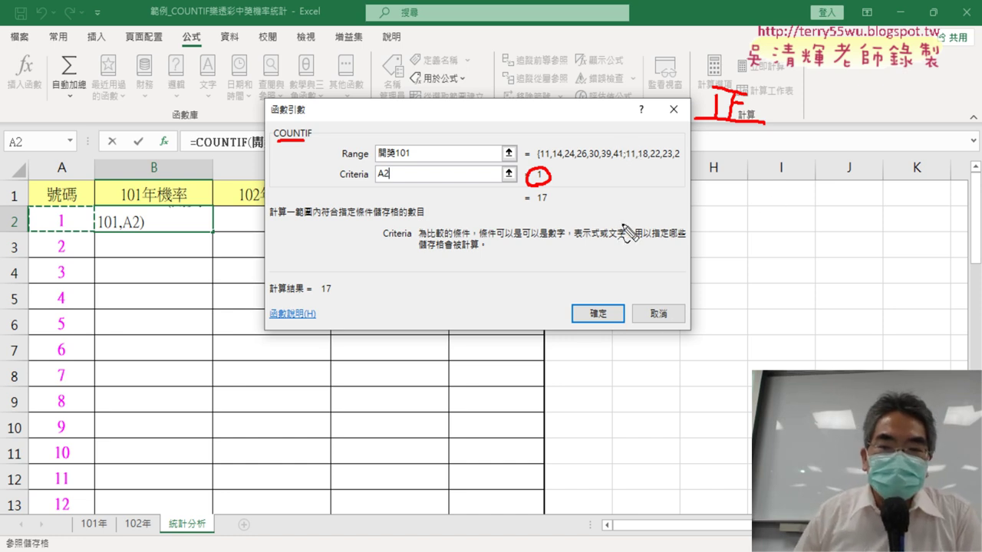
{"action": "left_click_drag", "start_coordinate": [546, 189], "coordinate": [552, 209]}
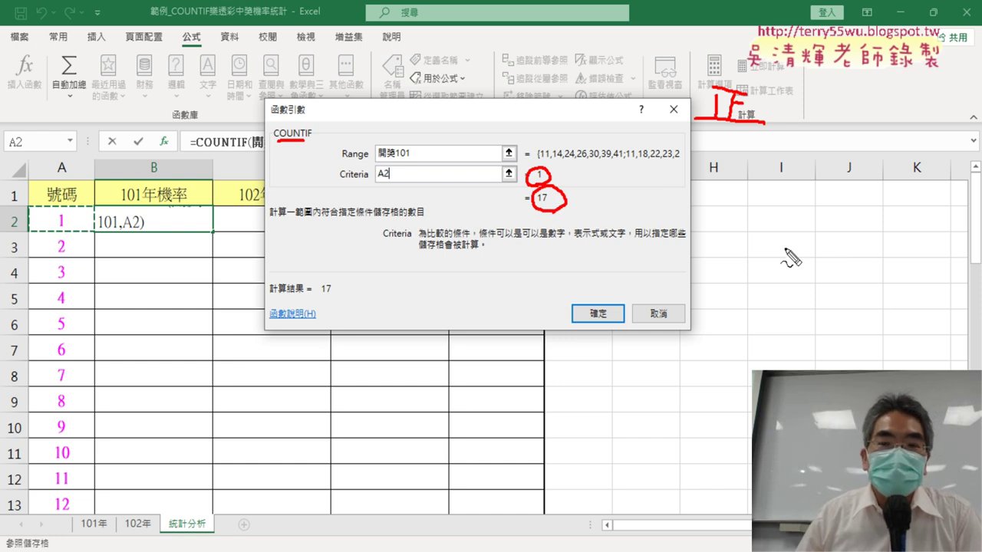
{"action": "mouse_move", "coordinate": [606, 101]}
{"action": "left_mouse_down"}
{"action": "mouse_move", "coordinate": [588, 123]}
{"action": "mouse_move", "coordinate": [606, 150]}
{"action": "mouse_move", "coordinate": [638, 116]}
{"action": "mouse_move", "coordinate": [610, 156]}
{"action": "left_mouse_up"}
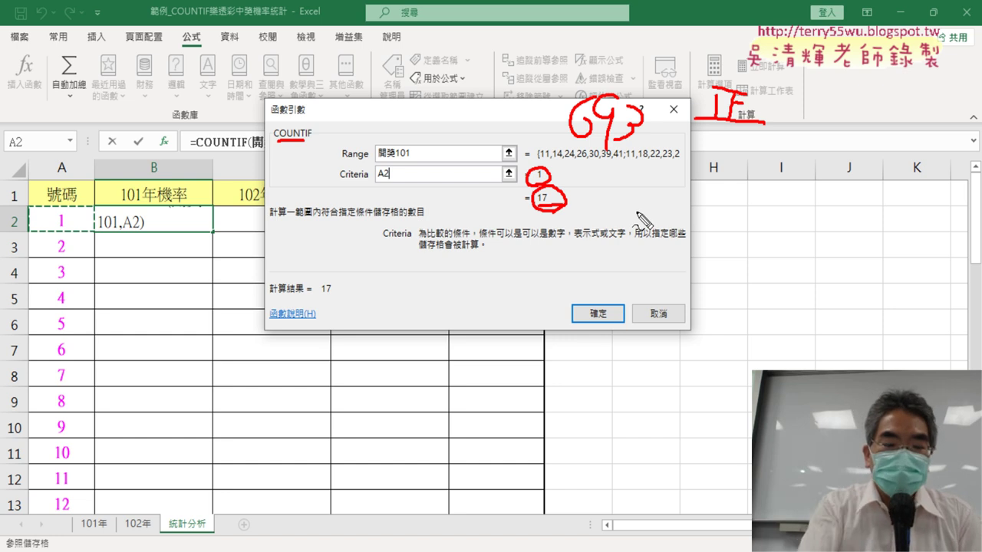
{"action": "key", "text": "e"}
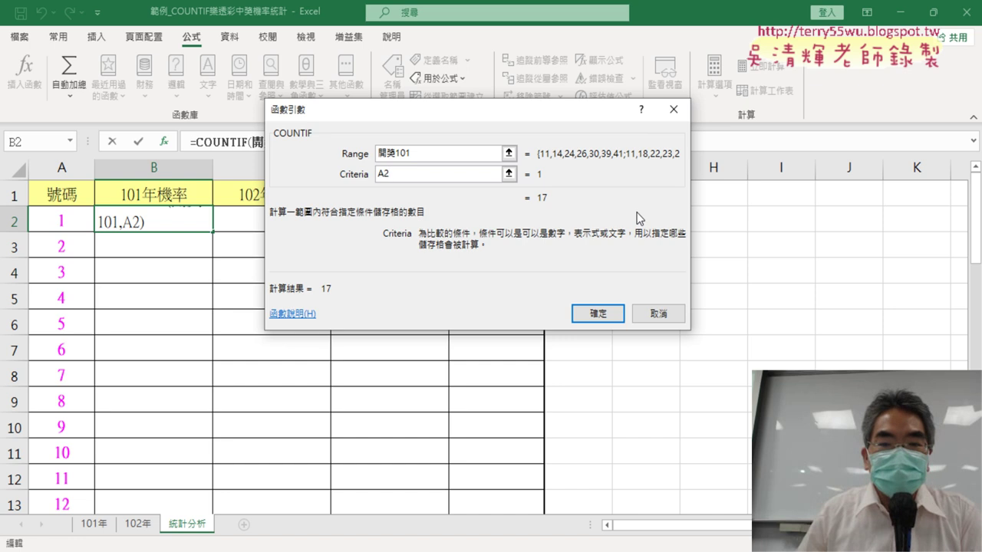
{"action": "key", "text": "Escape"}
Confirm B2's COUNTIF formula and fill it down to B43.
{"action": "left_click", "coordinate": [606, 324]}
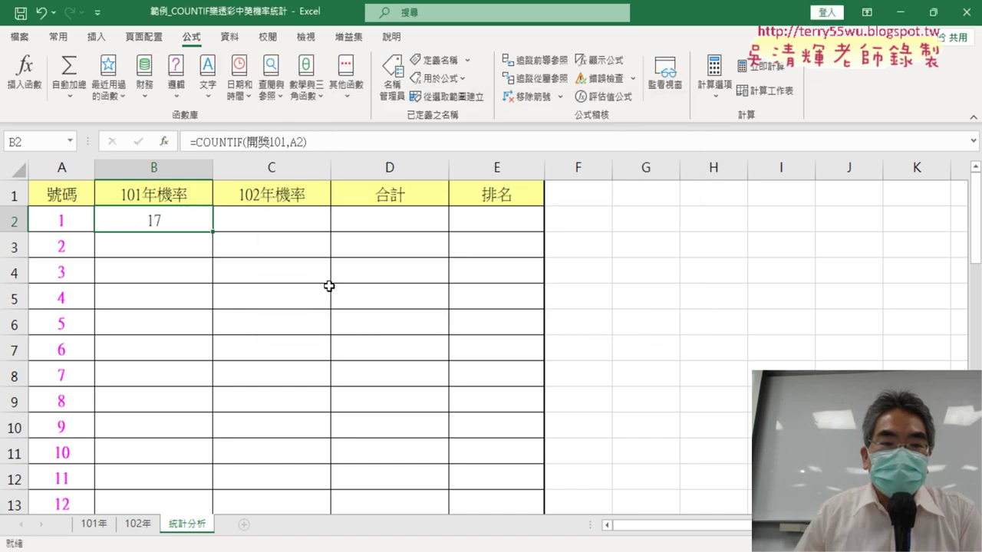
{"action": "double_click", "coordinate": [213, 232]}
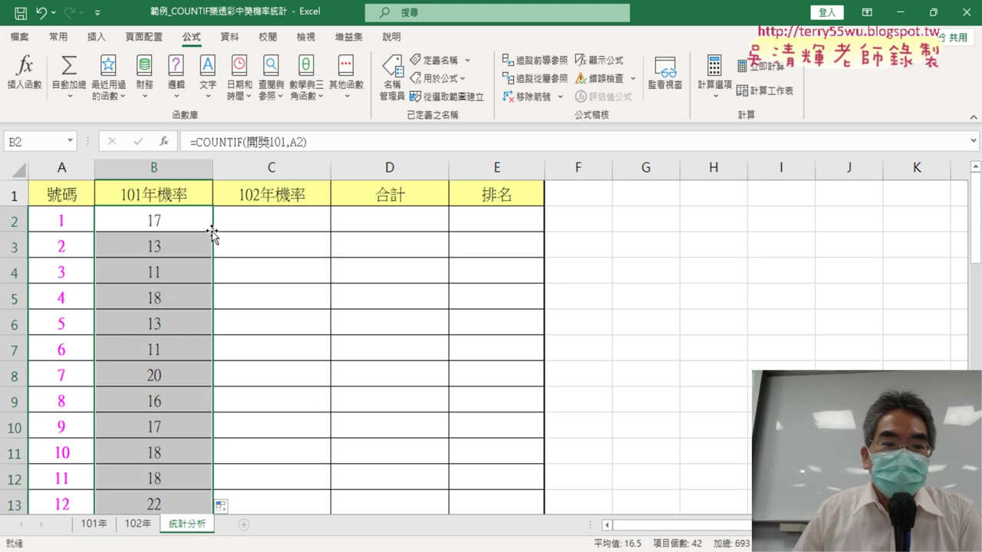
{"action": "left_click", "coordinate": [50, 223]}
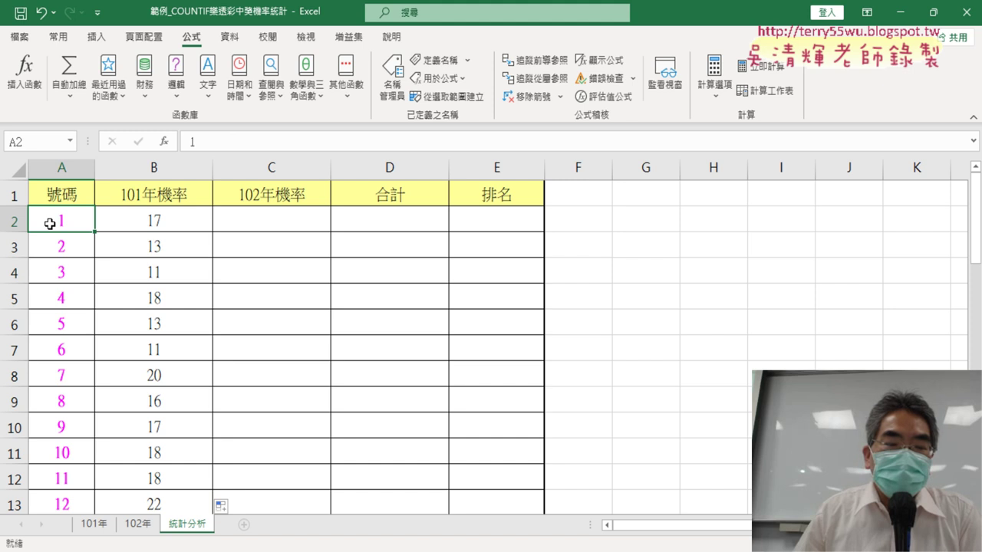
{"action": "left_click", "coordinate": [149, 220]}
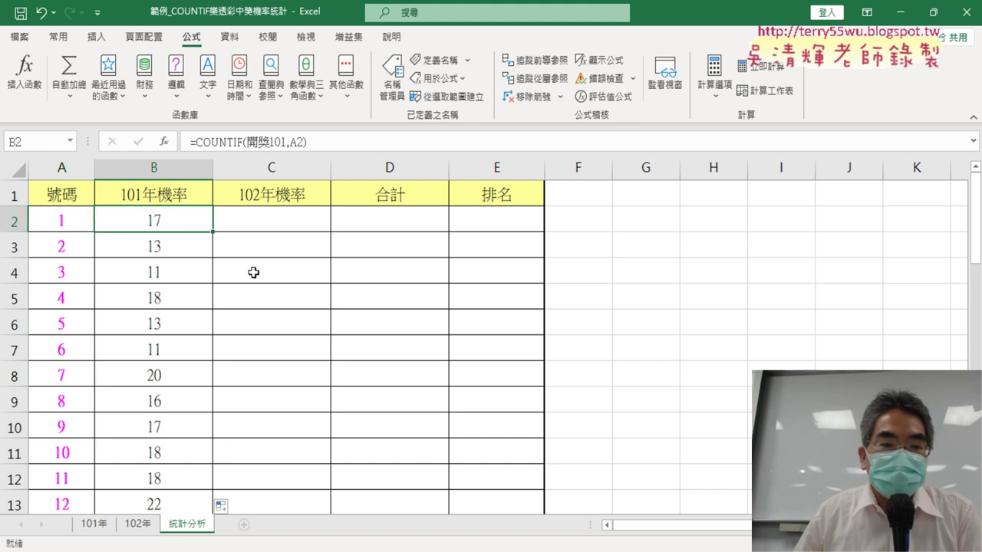
Spot-check the copied COUNTIF formulas in B21, B42, B40, B35 and B2.
{"action": "scroll", "coordinate": [257, 277], "scroll_direction": "down", "scroll_amount": 1}
{"action": "scroll", "coordinate": [258, 276], "scroll_direction": "down", "scroll_amount": 1}
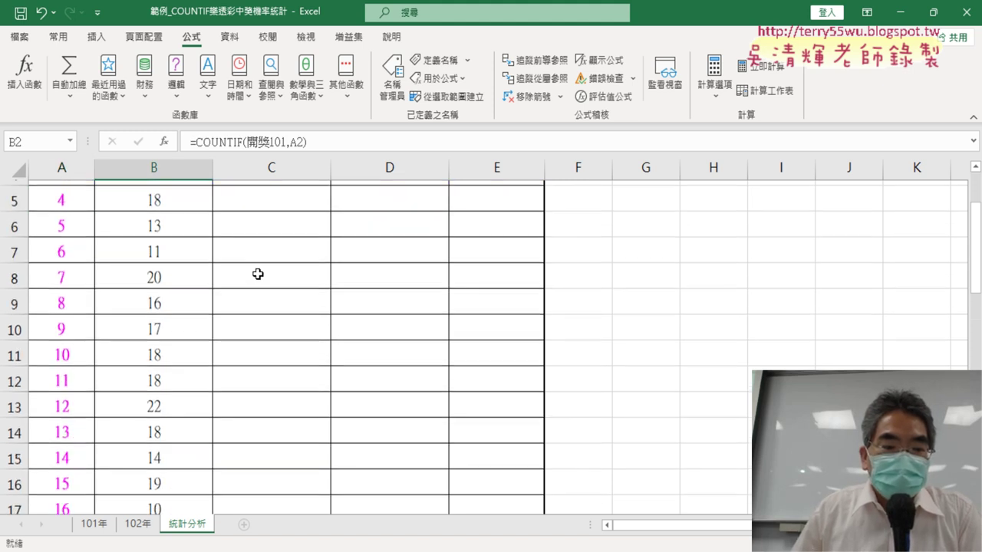
{"action": "scroll", "coordinate": [257, 274], "scroll_direction": "down", "scroll_amount": 1}
{"action": "scroll", "coordinate": [258, 274], "scroll_direction": "down", "scroll_amount": 1}
{"action": "scroll", "coordinate": [258, 272], "scroll_direction": "down", "scroll_amount": 2}
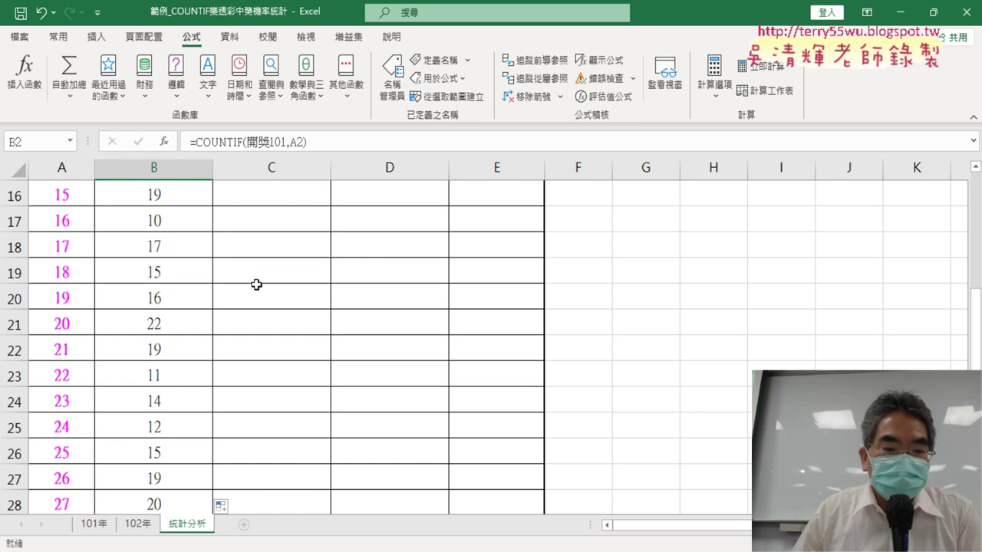
{"action": "left_click", "coordinate": [167, 324]}
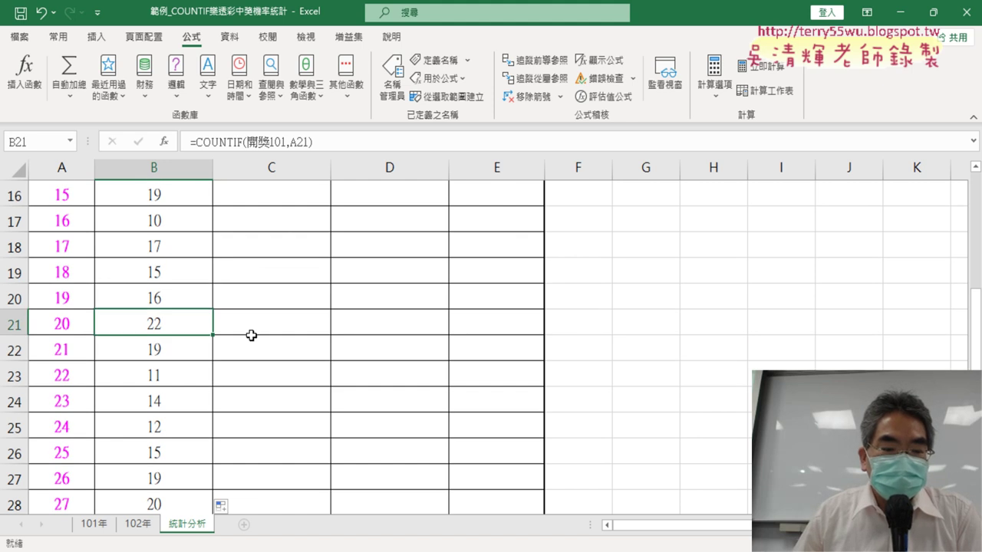
{"action": "scroll", "coordinate": [252, 335], "scroll_direction": "down", "scroll_amount": 2}
{"action": "scroll", "coordinate": [251, 335], "scroll_direction": "down", "scroll_amount": 1}
{"action": "scroll", "coordinate": [252, 335], "scroll_direction": "down", "scroll_amount": 1}
{"action": "scroll", "coordinate": [252, 336], "scroll_direction": "down", "scroll_amount": 2}
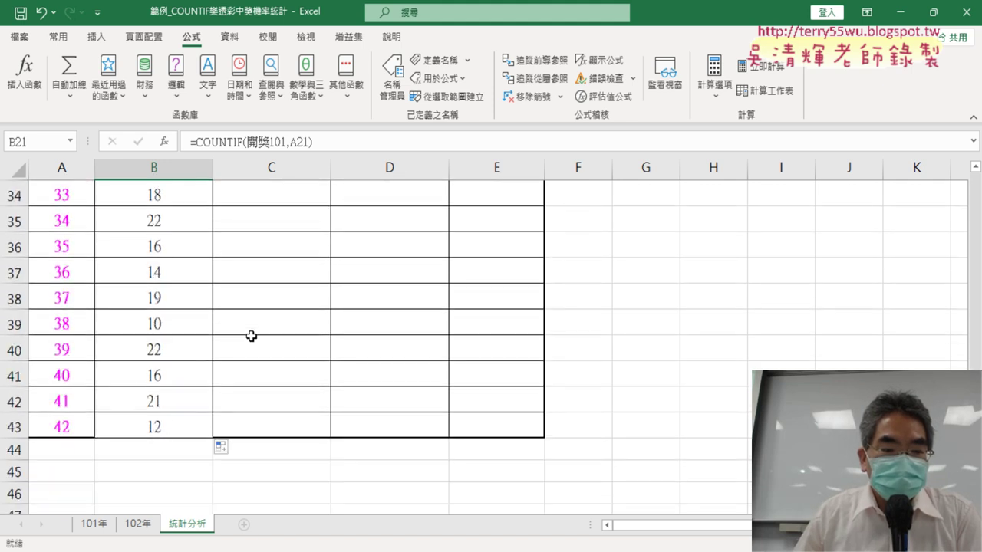
{"action": "left_click", "coordinate": [152, 406]}
{"action": "left_click", "coordinate": [166, 355]}
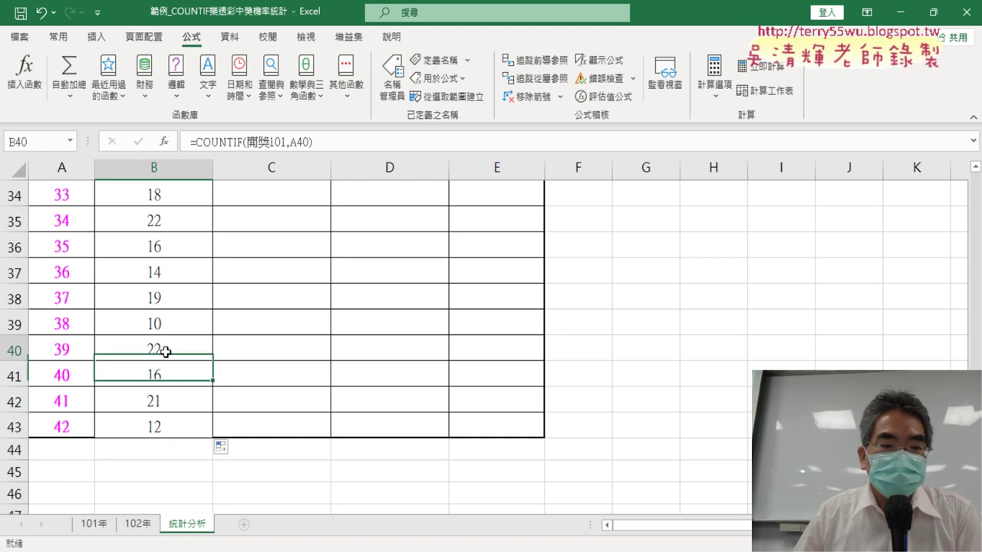
{"action": "left_click", "coordinate": [172, 224]}
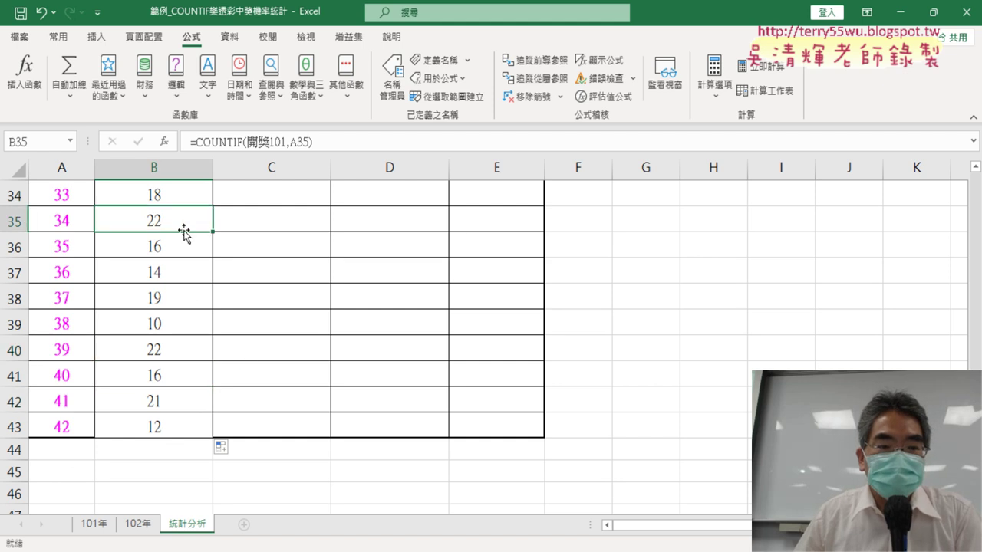
{"action": "scroll", "coordinate": [252, 248], "scroll_direction": "up", "scroll_amount": 7}
{"action": "scroll", "coordinate": [252, 247], "scroll_direction": "up", "scroll_amount": 4}
{"action": "left_click", "coordinate": [184, 215]}
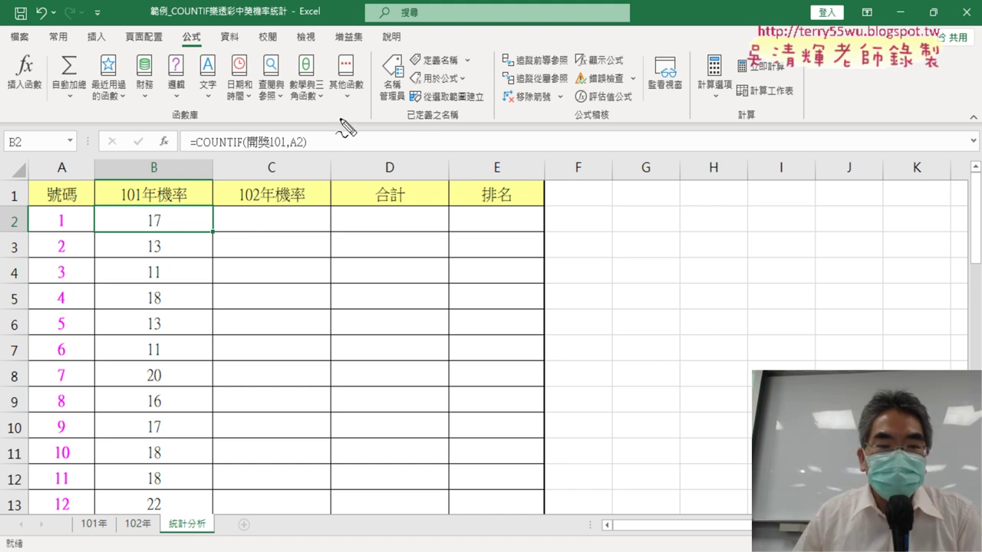
{"action": "left_click_drag", "start_coordinate": [339, 121], "coordinate": [309, 183]}
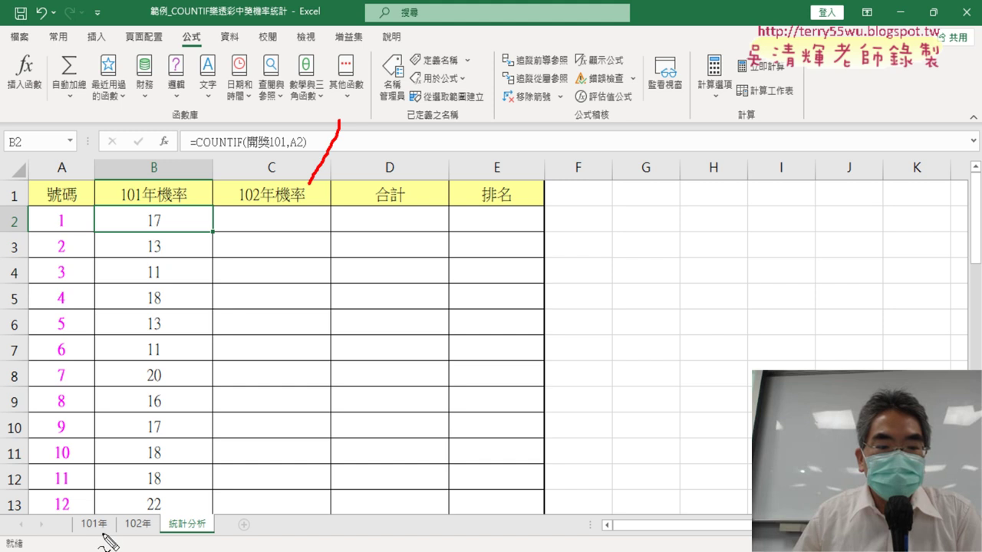
{"action": "mouse_move", "coordinate": [102, 538]}
{"action": "left_mouse_down"}
{"action": "mouse_move", "coordinate": [88, 508]}
{"action": "mouse_move", "coordinate": [104, 540]}
{"action": "left_mouse_up"}
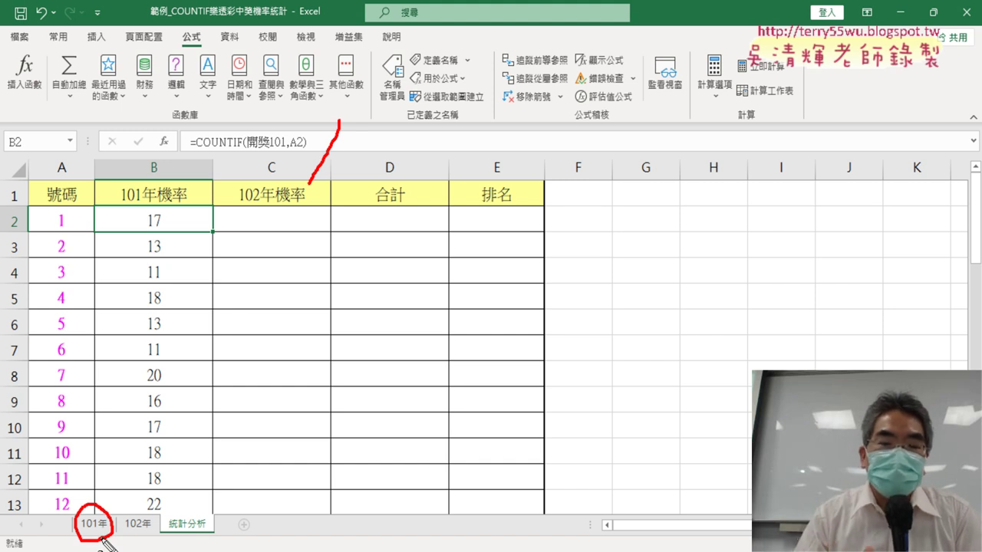
{"action": "left_click_drag", "start_coordinate": [374, 123], "coordinate": [357, 164]}
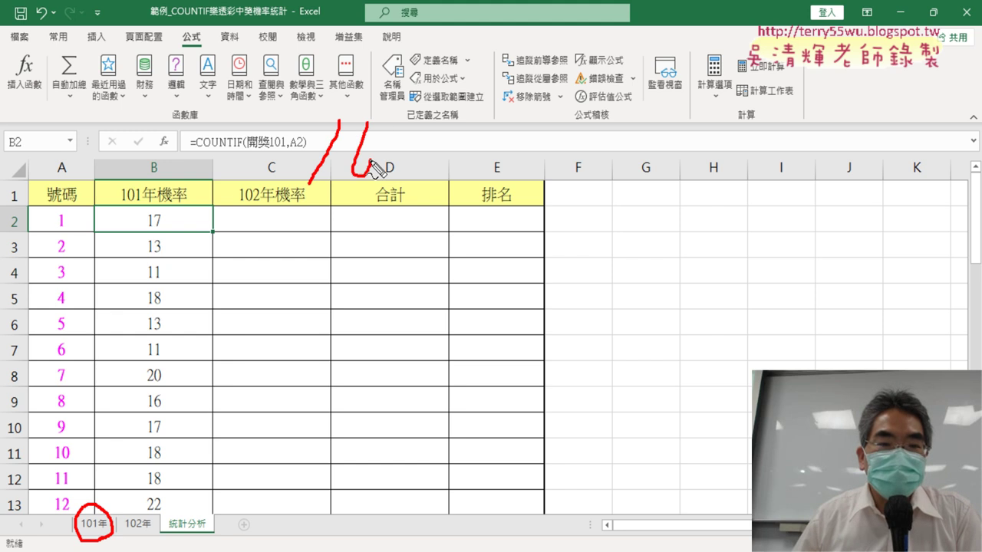
{"action": "left_click_drag", "start_coordinate": [401, 132], "coordinate": [378, 178]}
{"action": "mouse_move", "coordinate": [404, 123]}
{"action": "left_mouse_down"}
{"action": "mouse_move", "coordinate": [425, 152]}
{"action": "mouse_move", "coordinate": [405, 163]}
{"action": "left_mouse_up"}
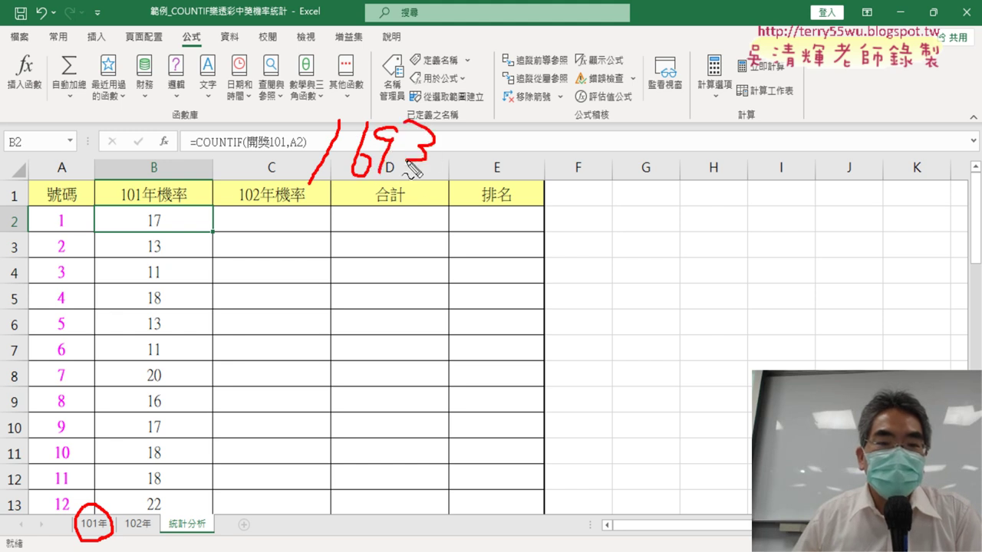
{"action": "mouse_move", "coordinate": [441, 193]}
{"action": "left_mouse_down"}
{"action": "mouse_move", "coordinate": [449, 119]}
{"action": "mouse_move", "coordinate": [443, 197]}
{"action": "left_mouse_up"}
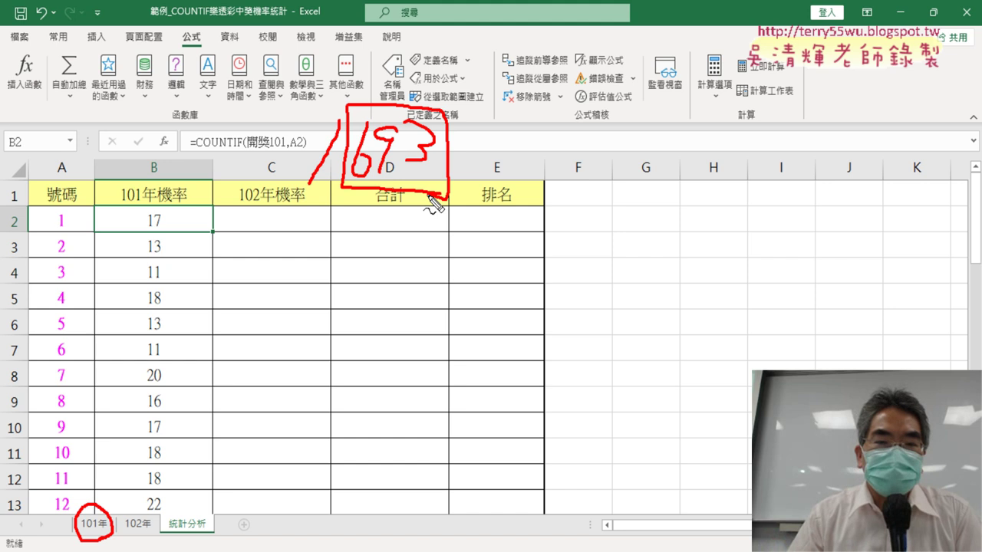
{"action": "key", "text": "Escape"}
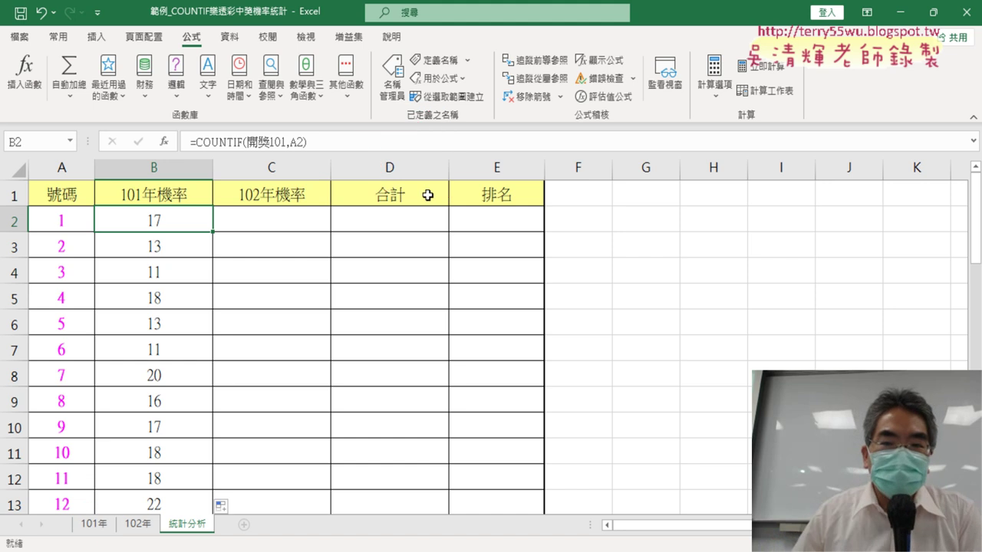
Insert a COUNT function into cell F2.
{"action": "left_click", "coordinate": [583, 227]}
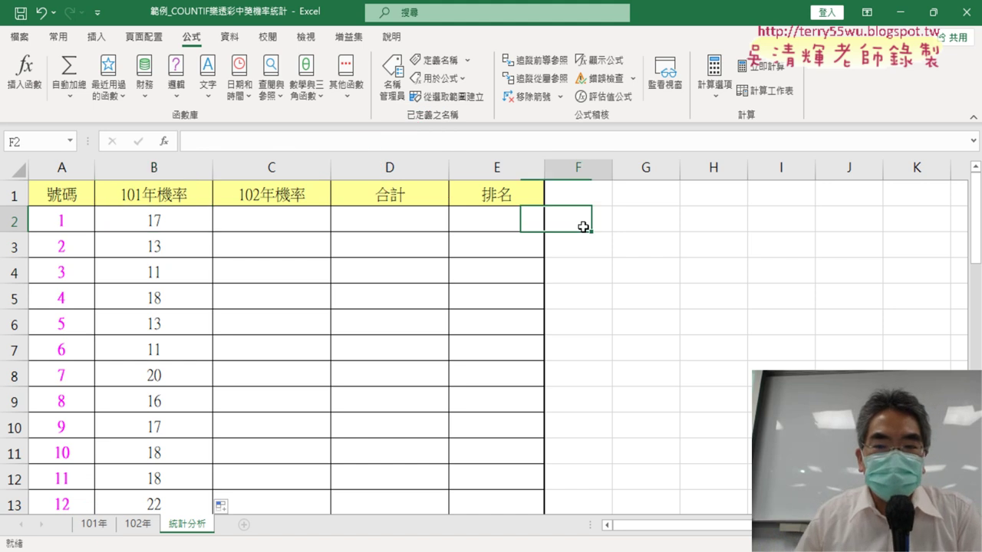
{"action": "left_click", "coordinate": [164, 144]}
{"action": "left_click", "coordinate": [617, 251]}
{"action": "left_click", "coordinate": [617, 251]}
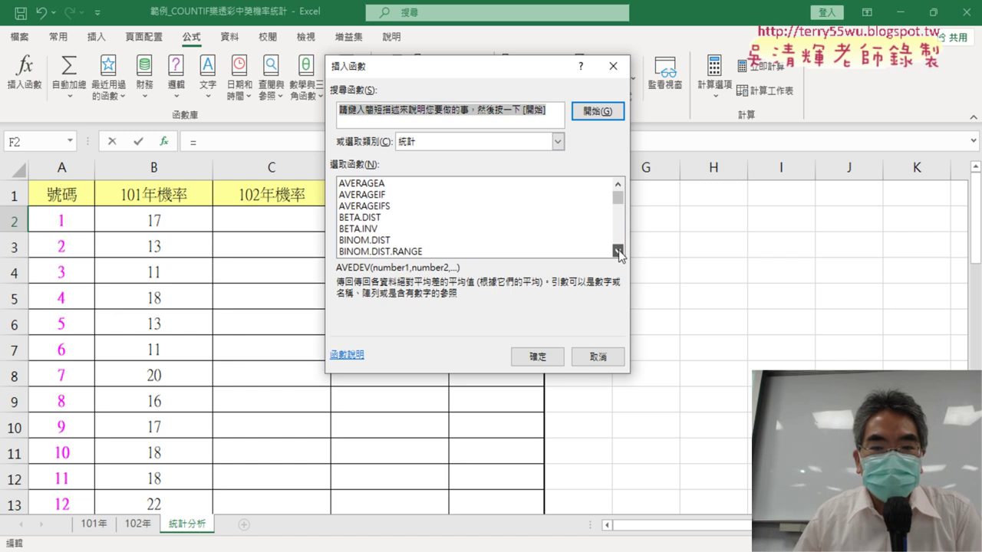
{"action": "left_click", "coordinate": [617, 250]}
{"action": "left_click", "coordinate": [618, 251]}
{"action": "left_click", "coordinate": [618, 251]}
{"action": "left_click", "coordinate": [617, 251]}
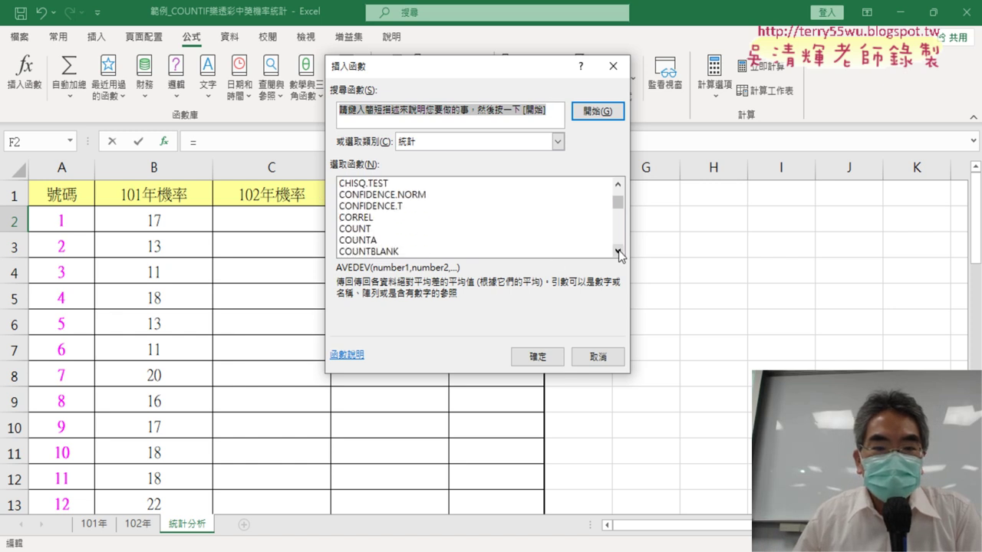
{"action": "left_click", "coordinate": [367, 228]}
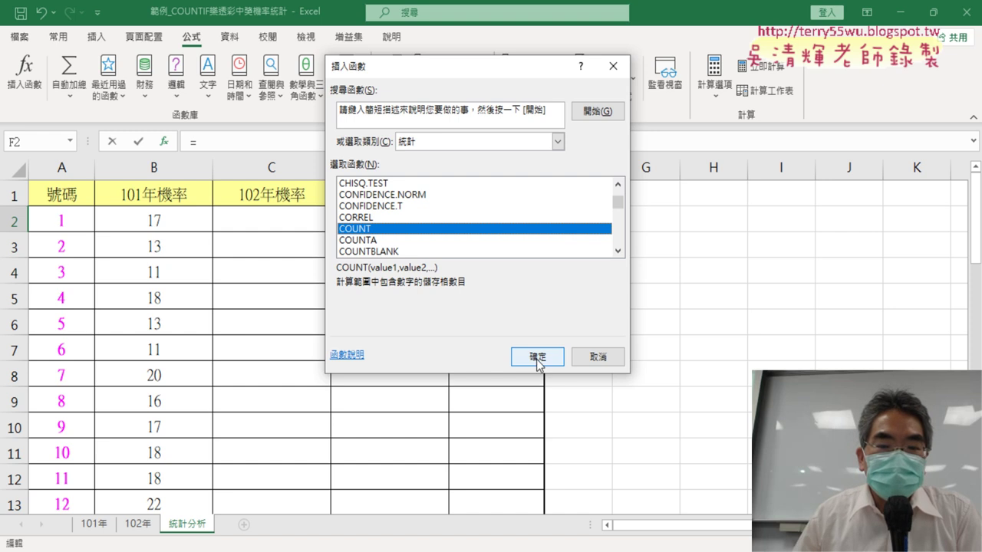
{"action": "left_click", "coordinate": [537, 357]}
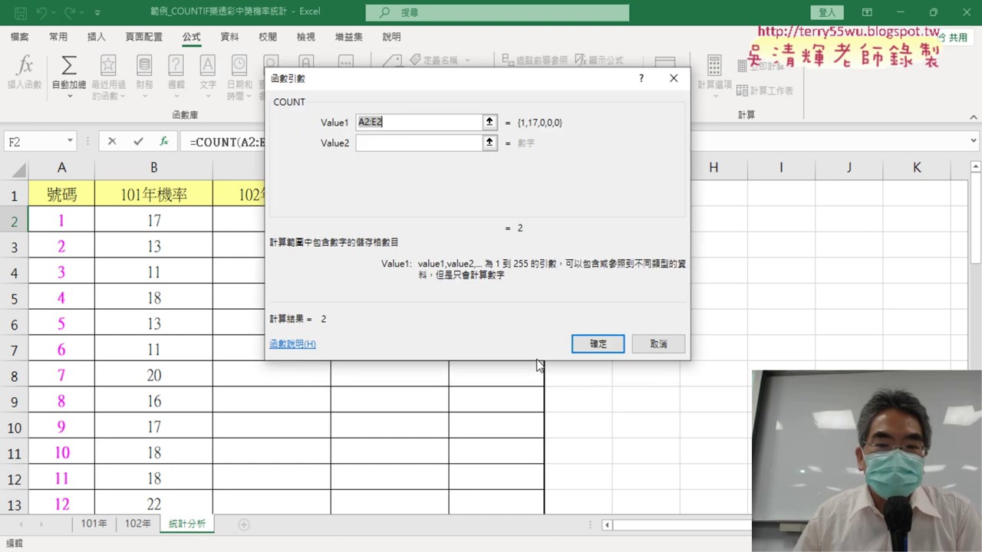
Replace COUNT's prefilled A2:E2 with the name 開獎101, giving a total of 693.
{"action": "key", "text": "Delete"}
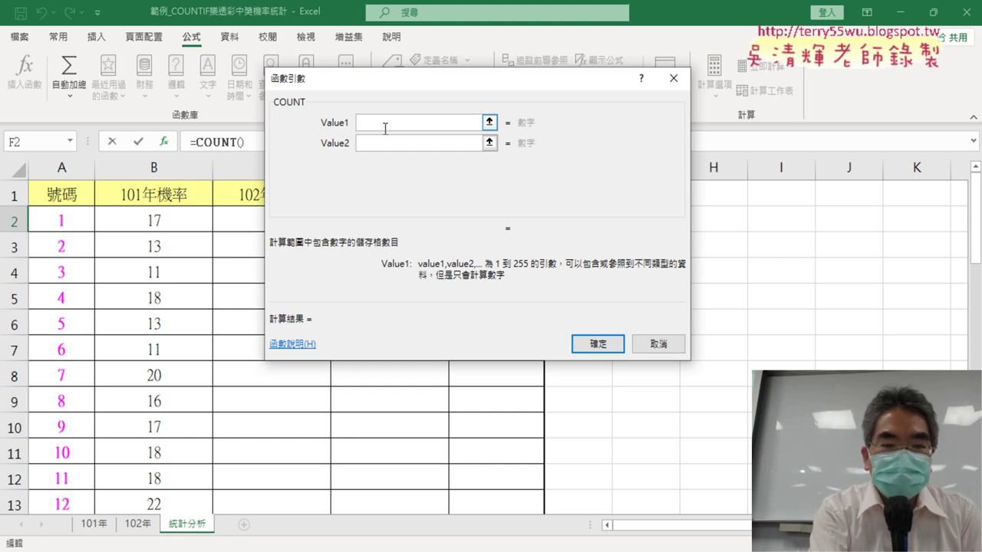
{"action": "key", "text": "F3"}
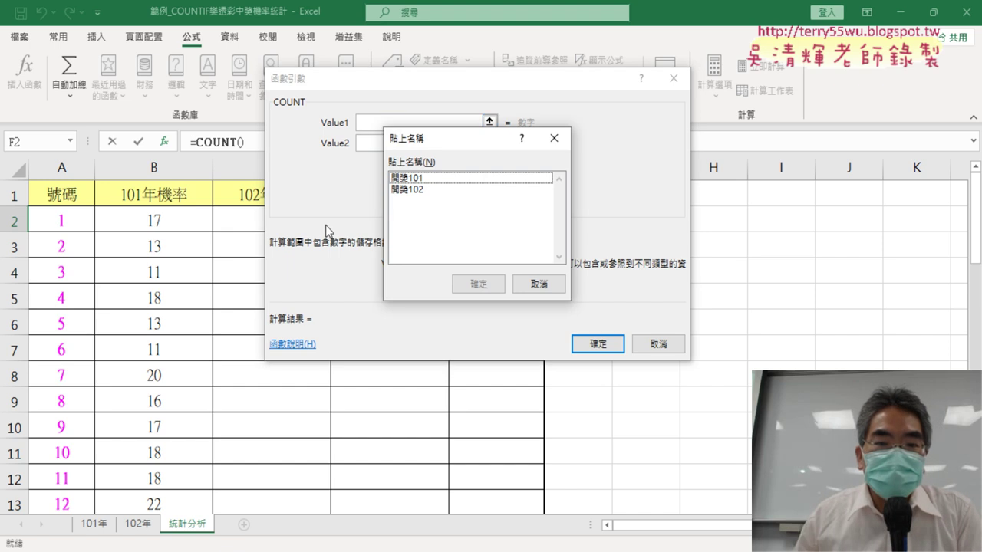
{"action": "double_click", "coordinate": [429, 181]}
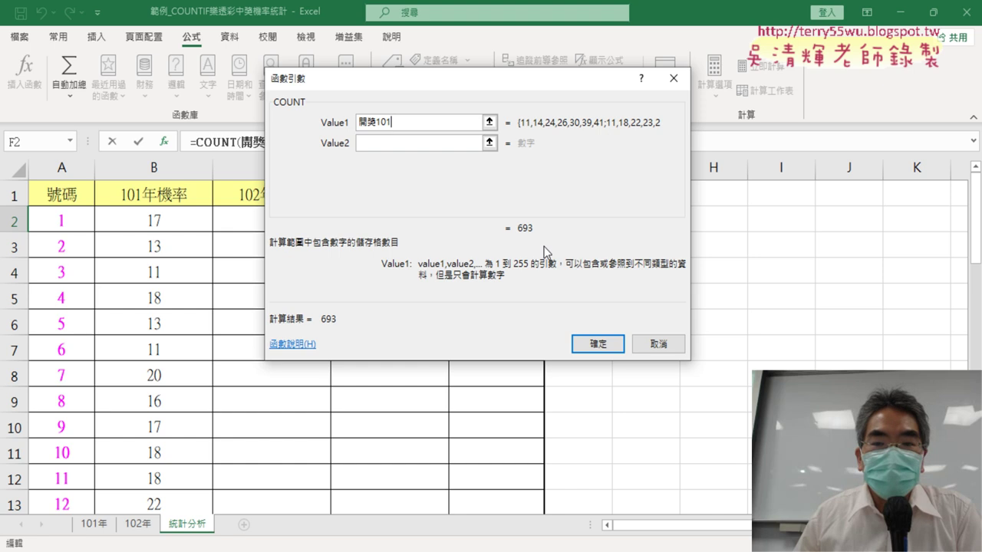
{"action": "left_click", "coordinate": [606, 343]}
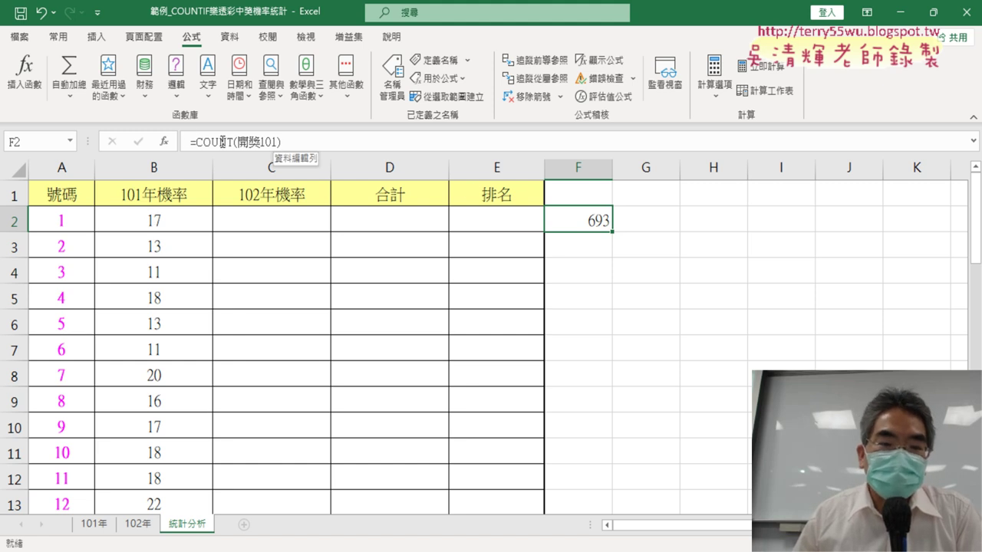
Append a division sign and a copy of COUNTIF(開獎101,A2) to B2's formula.
{"action": "left_click", "coordinate": [163, 221]}
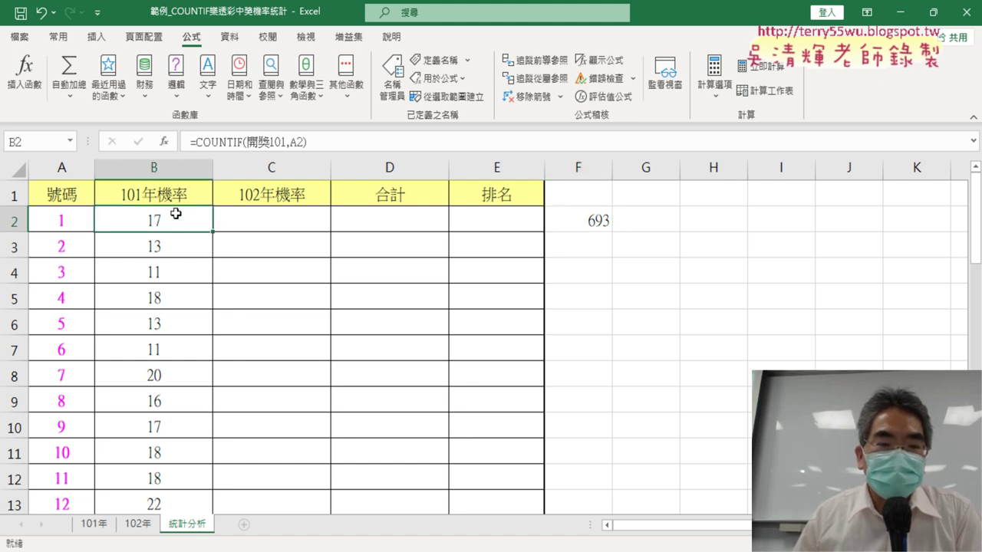
{"action": "left_click_drag", "start_coordinate": [197, 141], "coordinate": [307, 142]}
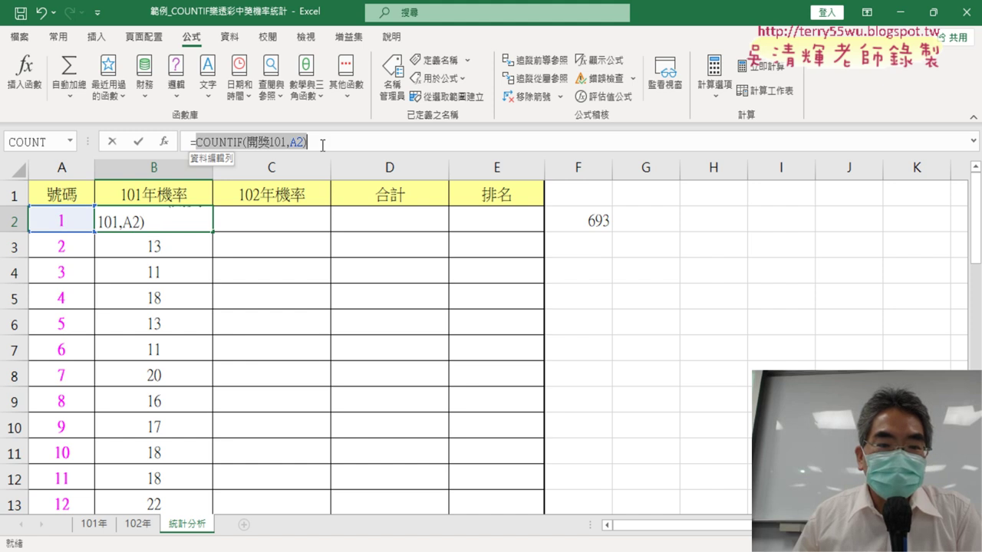
{"action": "right_click", "coordinate": [285, 143]}
{"action": "left_click", "coordinate": [319, 179]}
{"action": "left_click", "coordinate": [384, 146]}
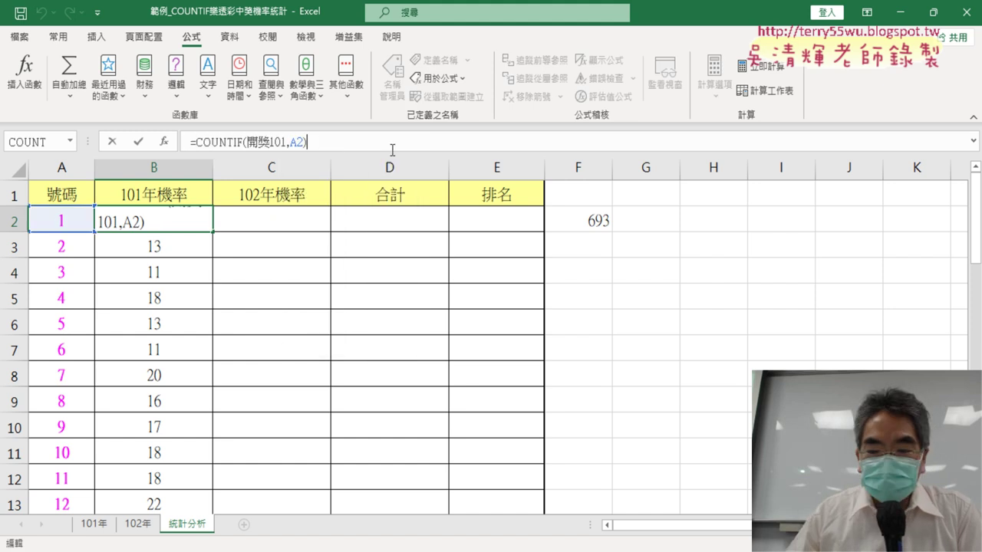
{"action": "type", "text": "/"}
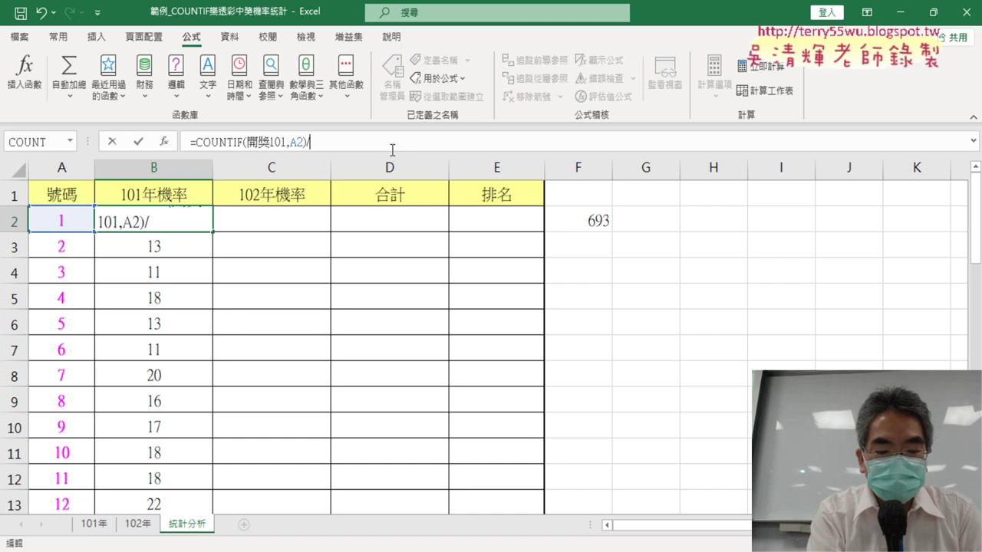
{"action": "key", "text": "ctrl+v"}
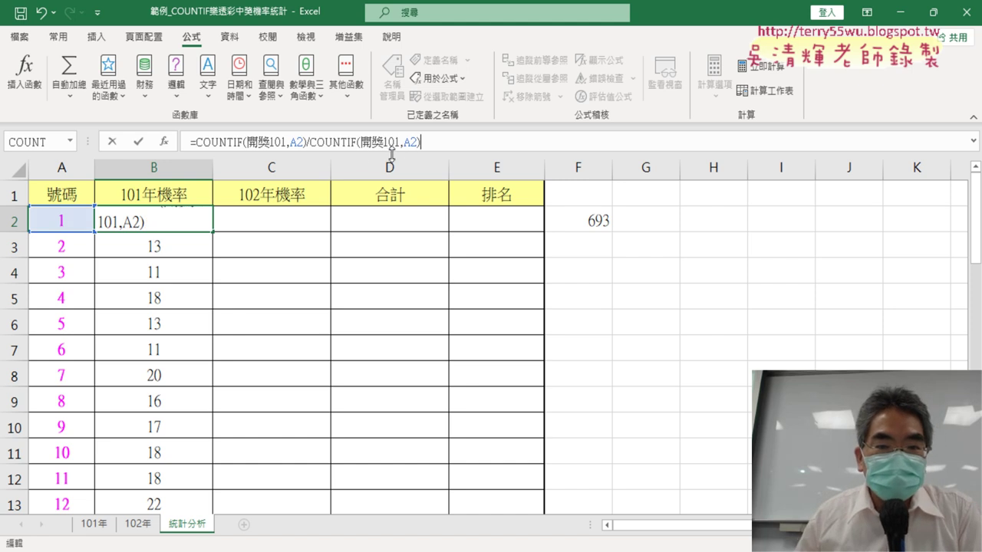
Turn the appended copy into COUNT(開獎101), making B2 =COUNTIF(開獎101,A2)/COUNT(開獎101).
{"action": "left_click", "coordinate": [350, 143]}
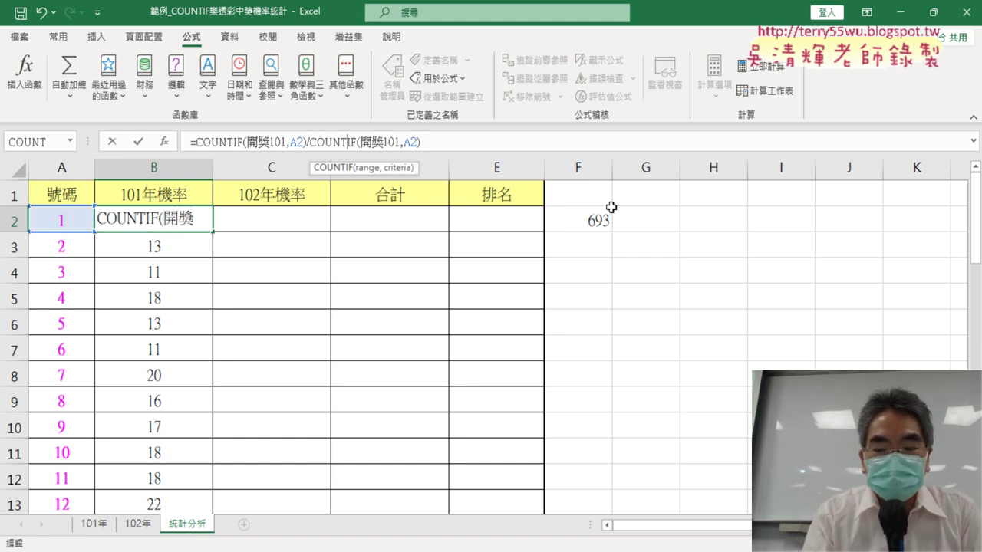
{"action": "key", "text": "Delete"}
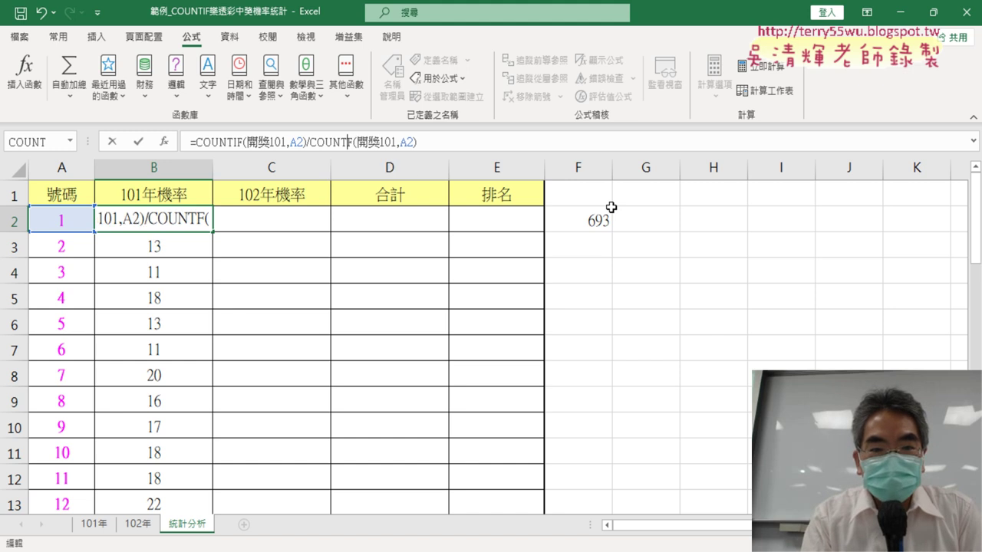
{"action": "key", "text": "Delete"}
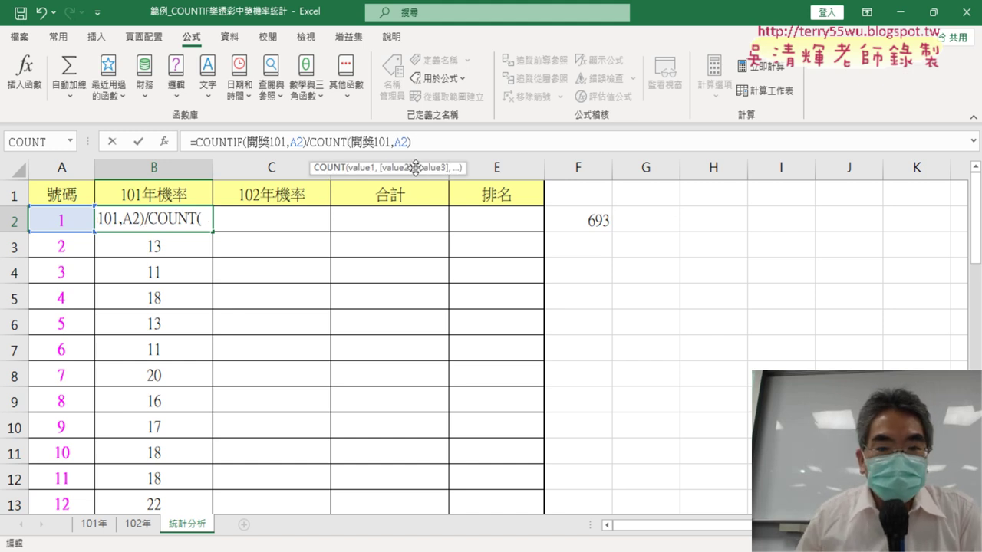
{"action": "left_click", "coordinate": [394, 142]}
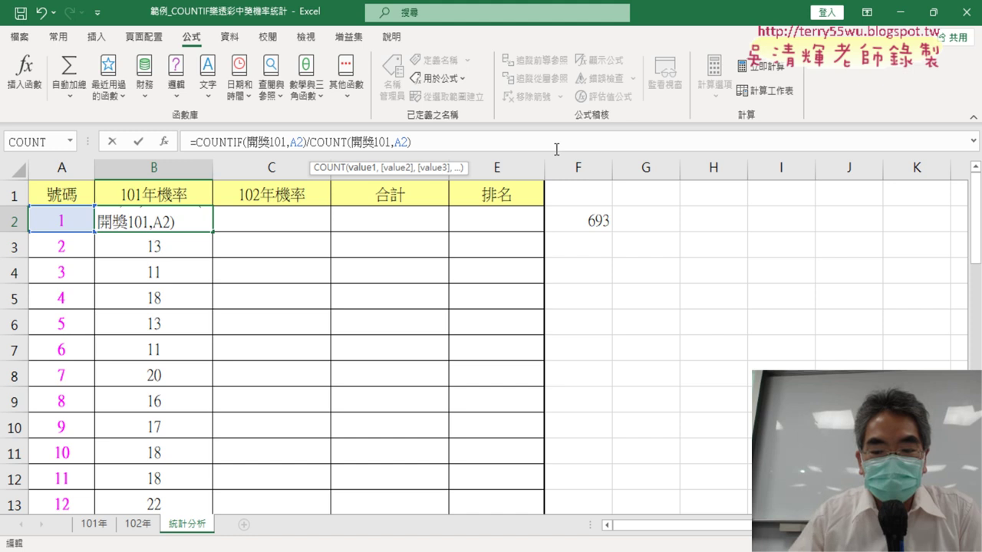
{"action": "key", "text": "BackSpace"}
{"action": "key", "text": "Delete"}
{"action": "key", "text": "Delete"}
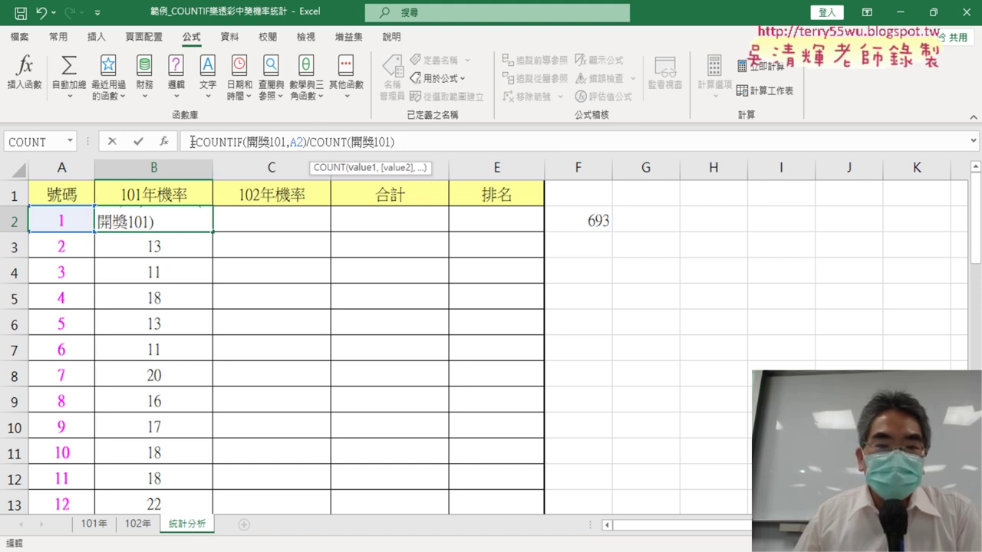
{"action": "left_click", "coordinate": [139, 145]}
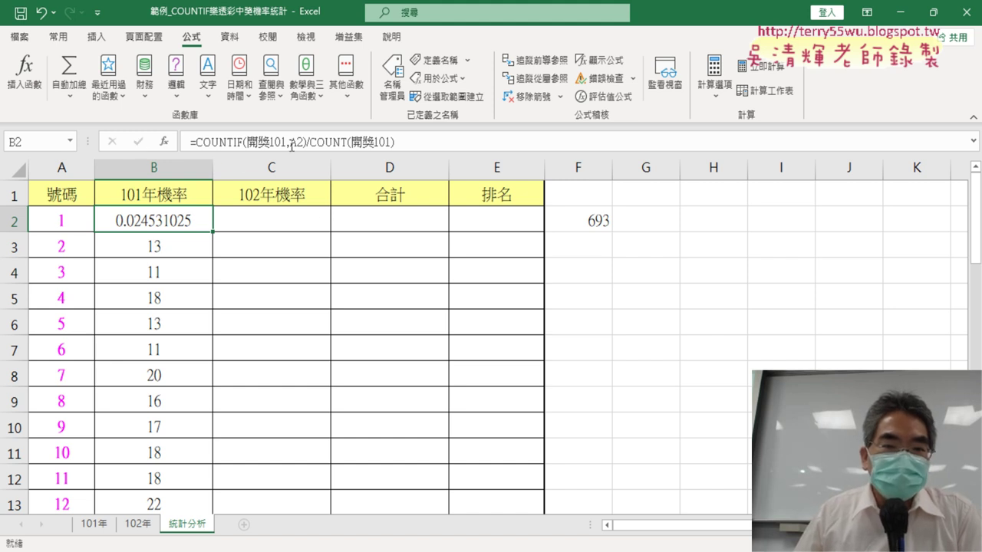
Decrease B2's decimals to show 0.0245, then fill the formula down column B.
{"action": "left_click", "coordinate": [55, 39]}
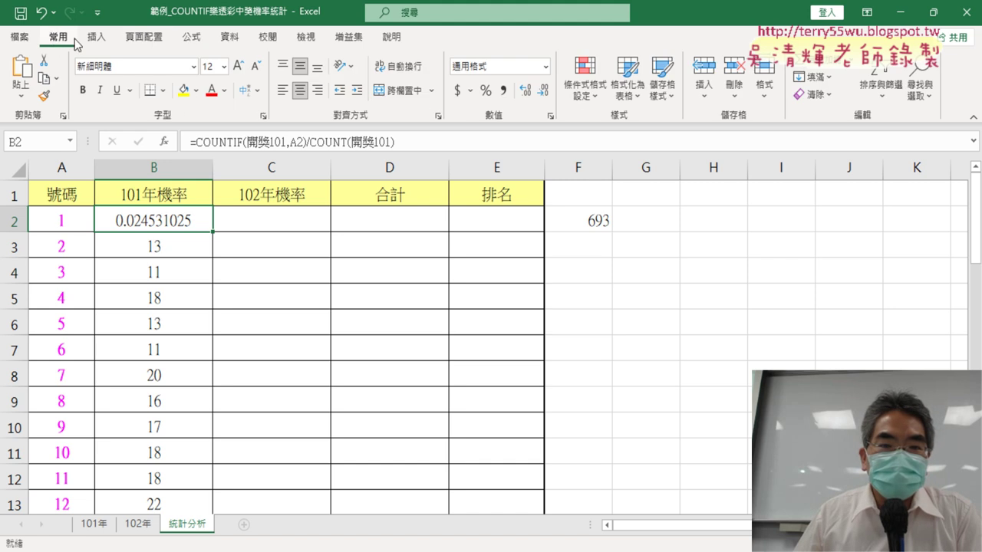
{"action": "left_click", "coordinate": [542, 94]}
{"action": "left_click", "coordinate": [542, 94]}
{"action": "left_click", "coordinate": [542, 94]}
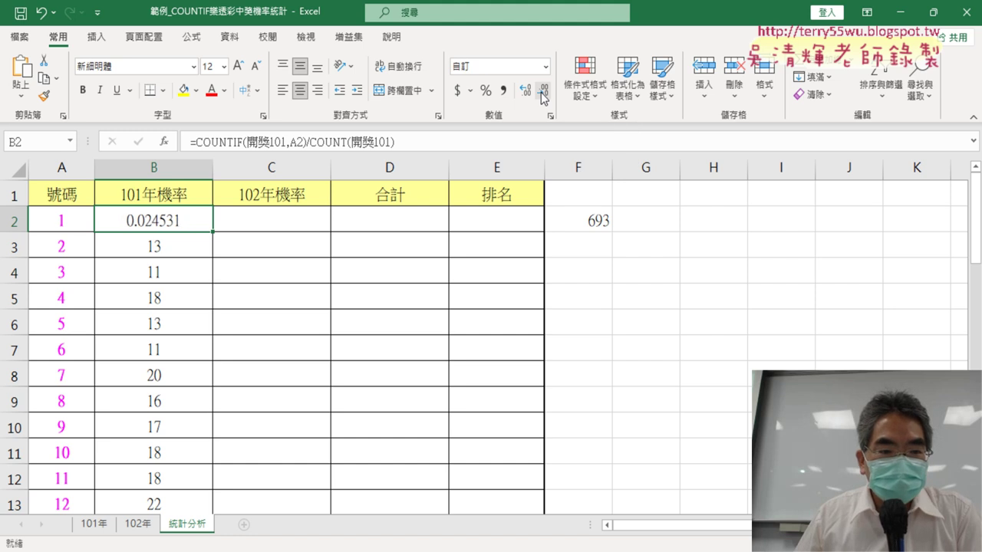
{"action": "left_click", "coordinate": [542, 94]}
{"action": "left_click", "coordinate": [542, 94]}
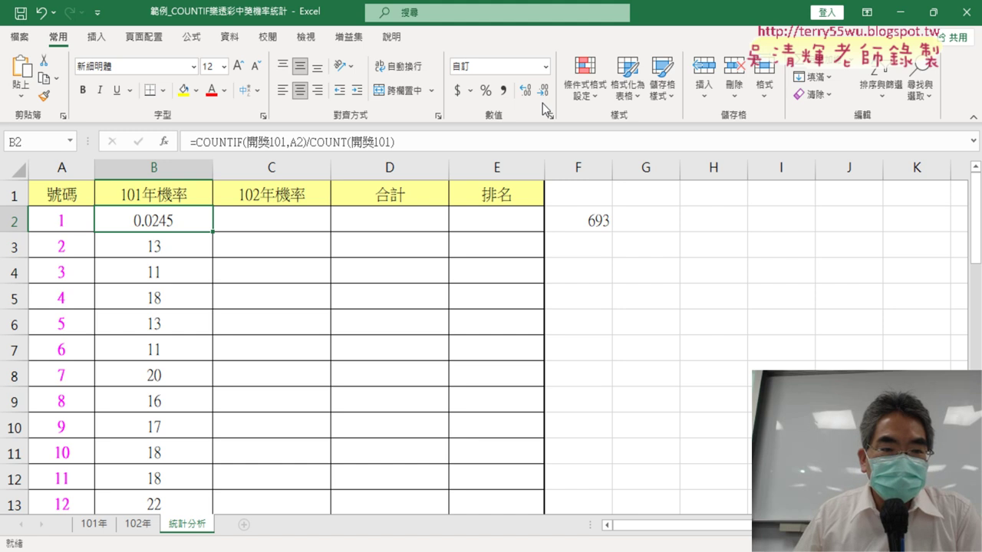
{"action": "double_click", "coordinate": [213, 233]}
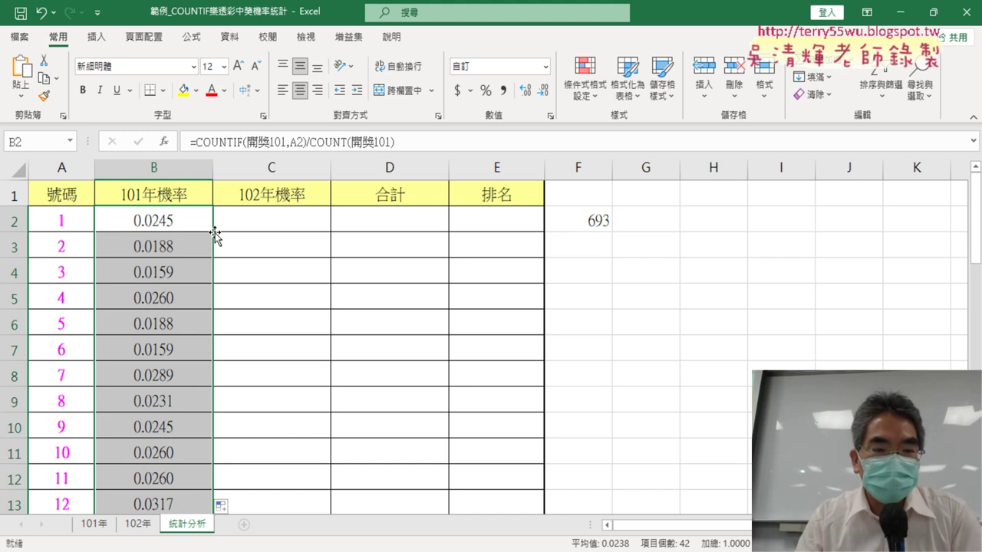
{"action": "scroll", "coordinate": [326, 333], "scroll_direction": "down", "scroll_amount": 2}
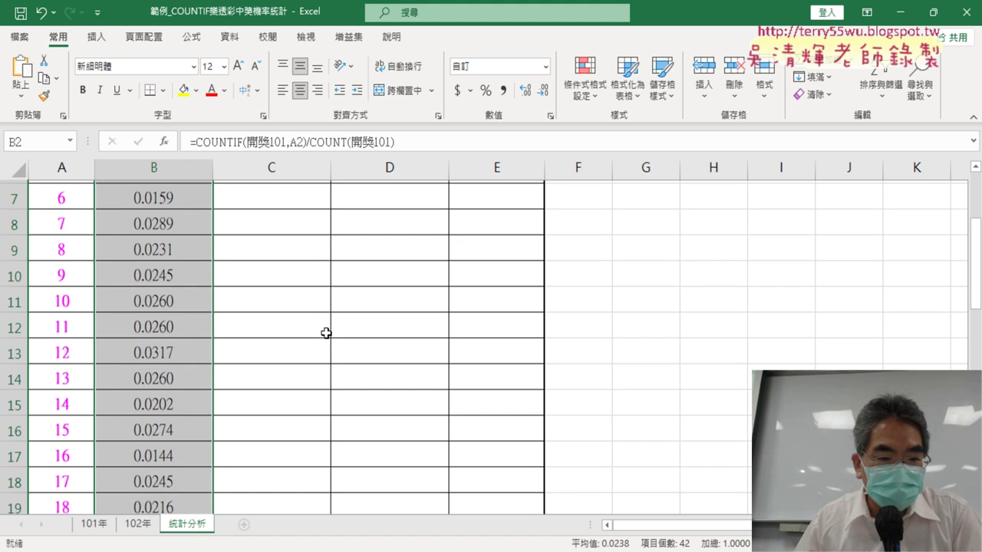
{"action": "scroll", "coordinate": [327, 322], "scroll_direction": "down", "scroll_amount": 2}
{"action": "scroll", "coordinate": [326, 312], "scroll_direction": "down", "scroll_amount": 1}
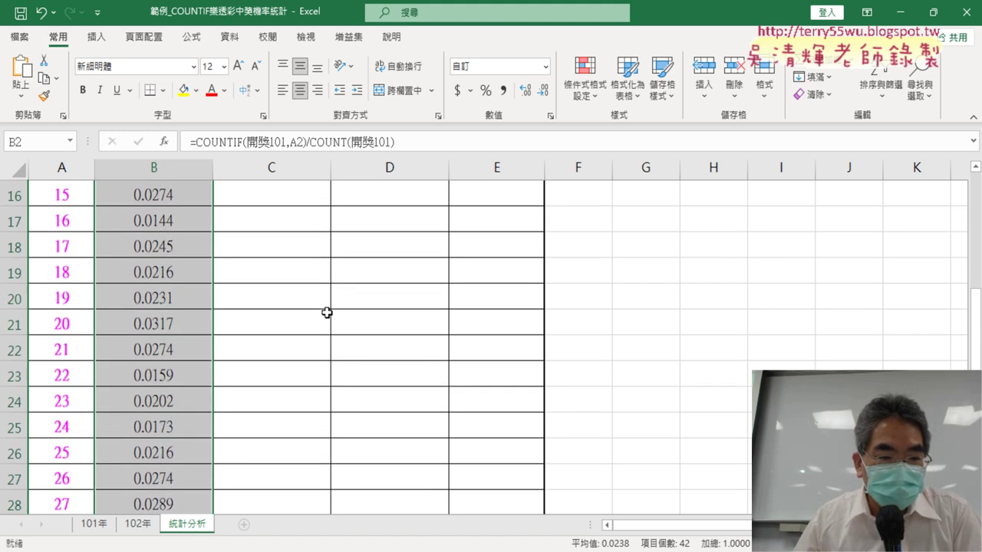
{"action": "scroll", "coordinate": [230, 357], "scroll_direction": "down", "scroll_amount": 2}
{"action": "scroll", "coordinate": [230, 358], "scroll_direction": "down", "scroll_amount": 1}
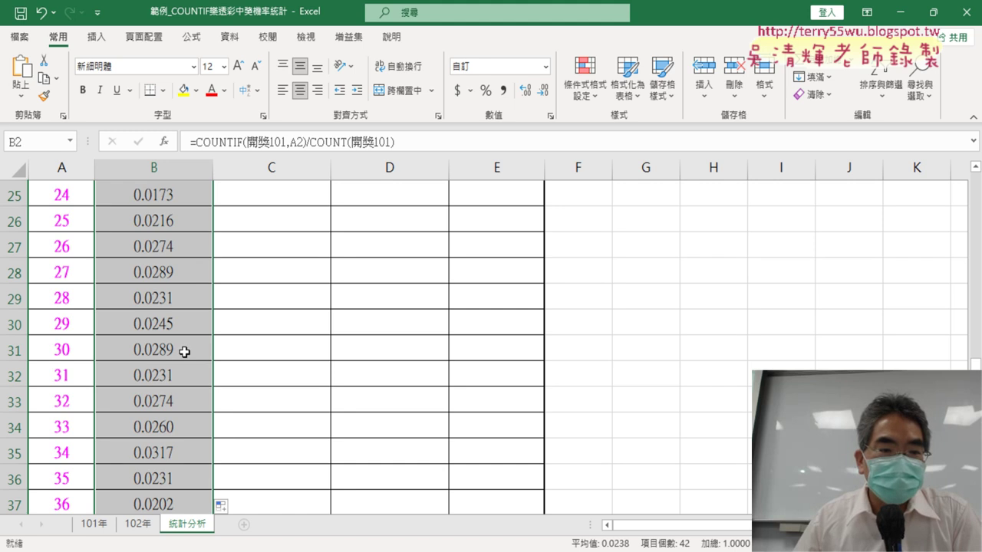
{"action": "scroll", "coordinate": [180, 352], "scroll_direction": "up", "scroll_amount": 8}
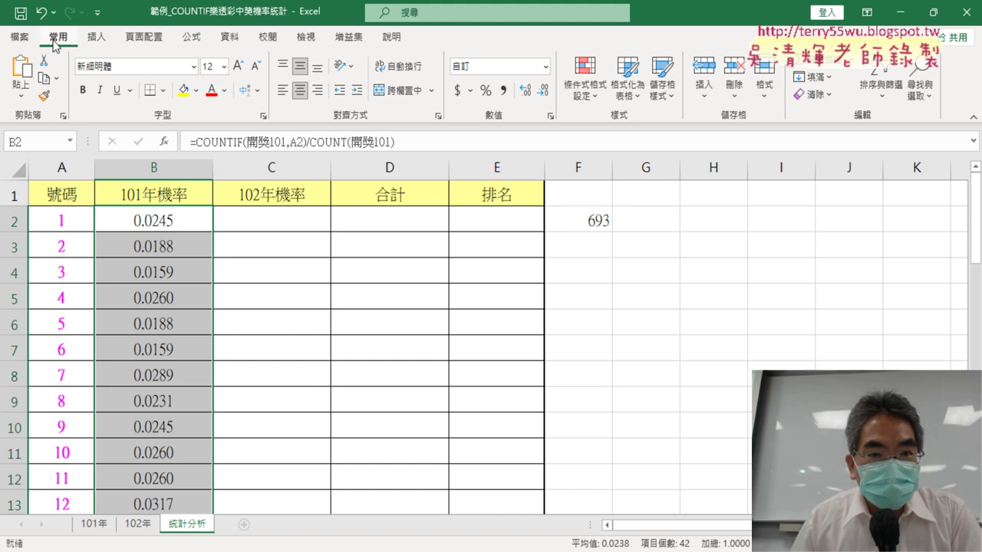
Try Increase and Decrease Decimal on column B, marking the buttons with red annotation circles.
{"action": "left_click", "coordinate": [525, 95]}
{"action": "left_click", "coordinate": [524, 95]}
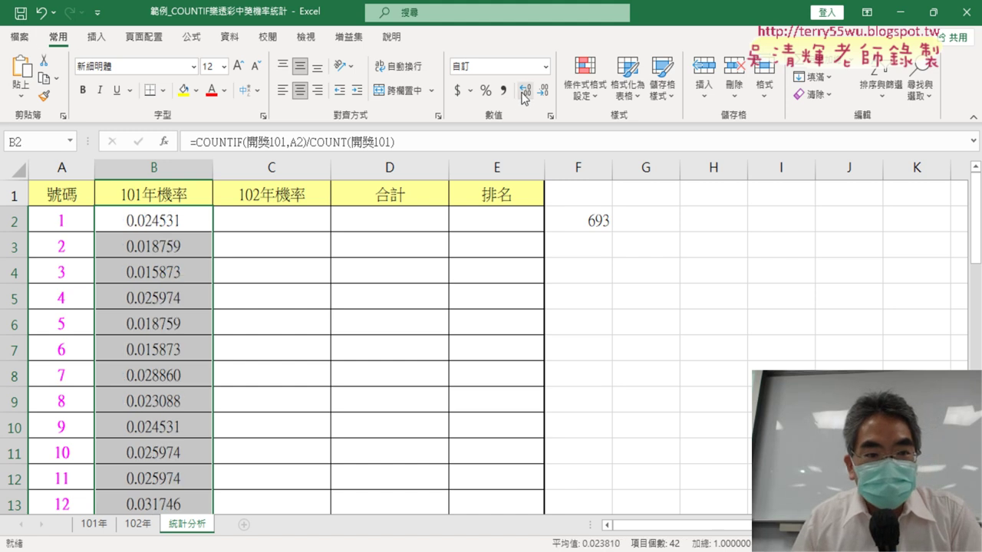
{"action": "left_click", "coordinate": [525, 96]}
{"action": "left_click", "coordinate": [525, 95]}
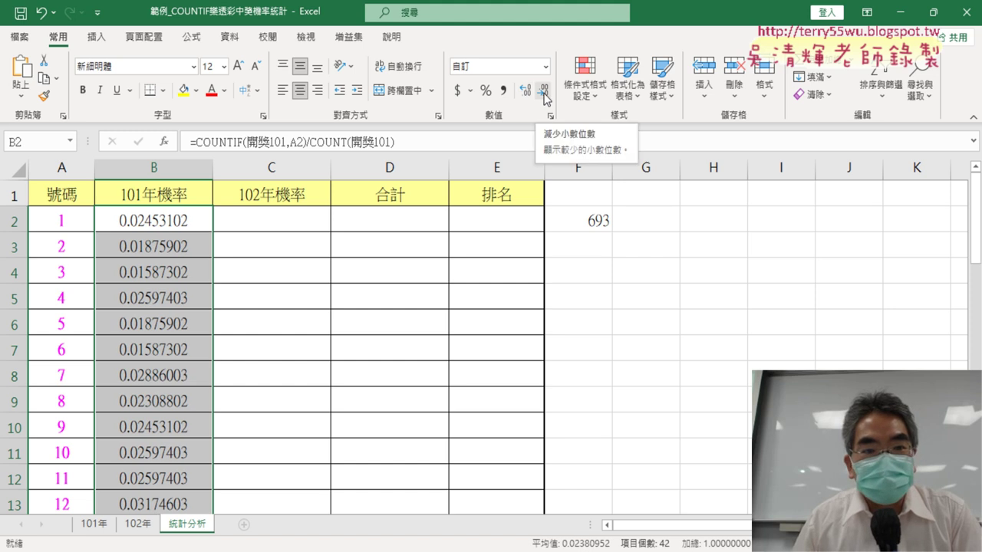
{"action": "left_click", "coordinate": [543, 95]}
{"action": "left_click", "coordinate": [543, 95]}
{"action": "left_click", "coordinate": [543, 95]}
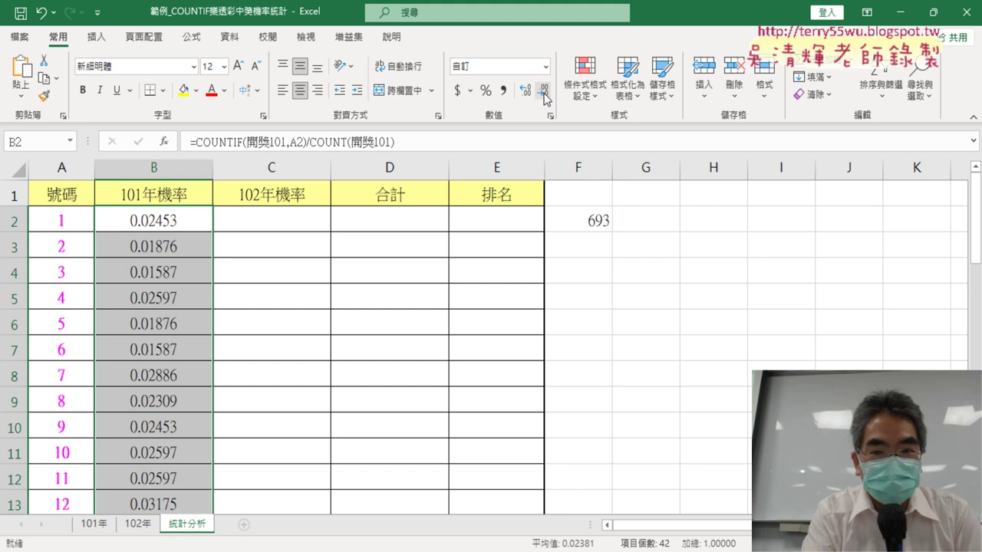
{"action": "mouse_move", "coordinate": [73, 56]}
{"action": "left_mouse_down"}
{"action": "mouse_move", "coordinate": [25, 17]}
{"action": "mouse_move", "coordinate": [73, 55]}
{"action": "left_mouse_up"}
{"action": "mouse_move", "coordinate": [551, 115]}
{"action": "left_mouse_down"}
{"action": "mouse_move", "coordinate": [556, 83]}
{"action": "mouse_move", "coordinate": [549, 120]}
{"action": "mouse_move", "coordinate": [529, 113]}
{"action": "left_mouse_up"}
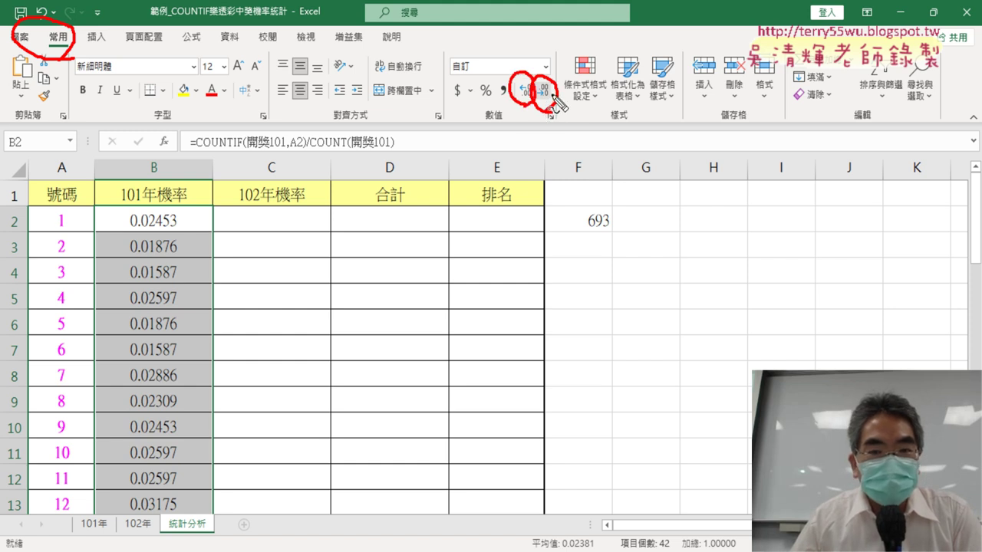
{"action": "mouse_move", "coordinate": [508, 84]}
{"action": "left_mouse_down"}
{"action": "mouse_move", "coordinate": [520, 94]}
{"action": "mouse_move", "coordinate": [499, 104]}
{"action": "left_mouse_up"}
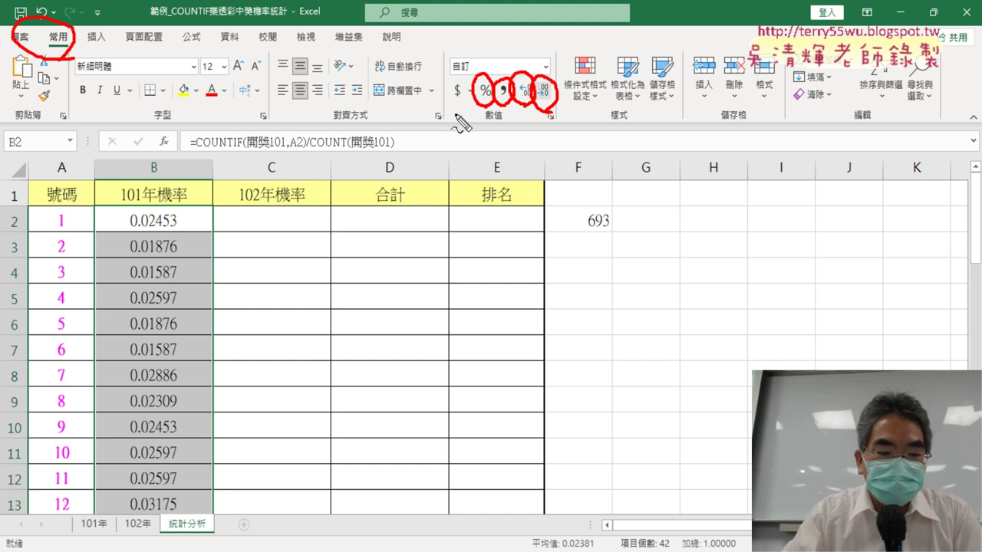
{"action": "key", "text": "Escape"}
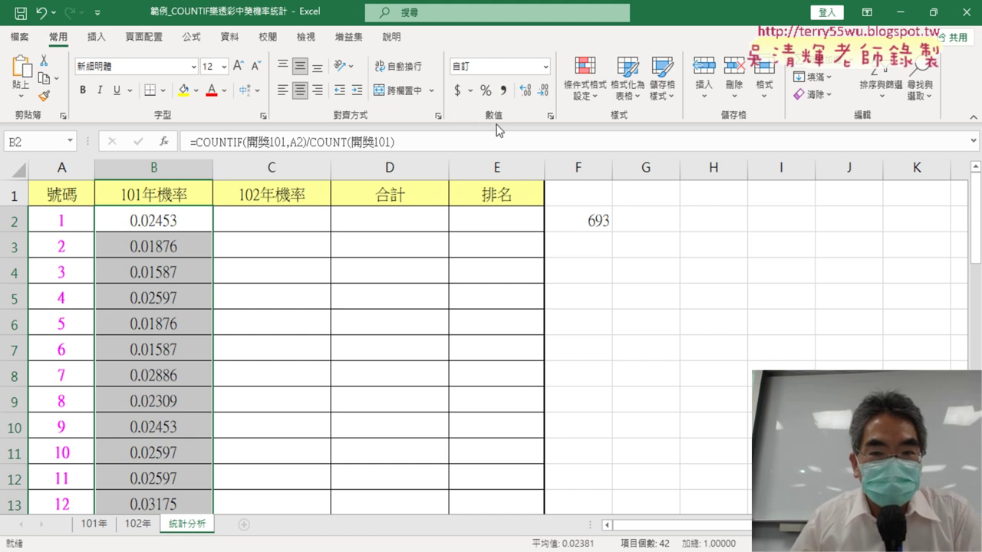
Apply Percent Style to B2:B43 with four decimals, showing 2.4531% for number 1.
{"action": "left_click", "coordinate": [484, 91]}
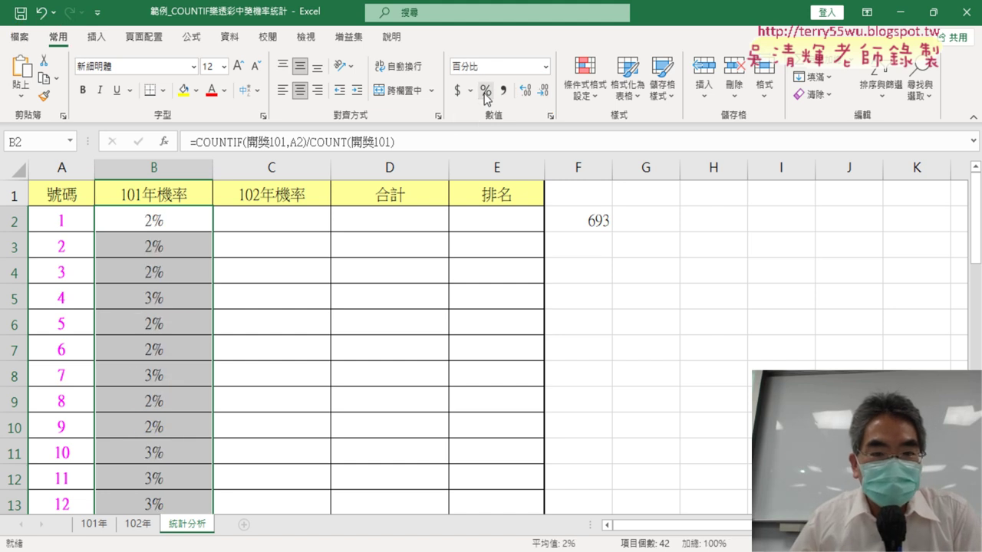
{"action": "left_click", "coordinate": [527, 92]}
{"action": "left_click", "coordinate": [526, 92]}
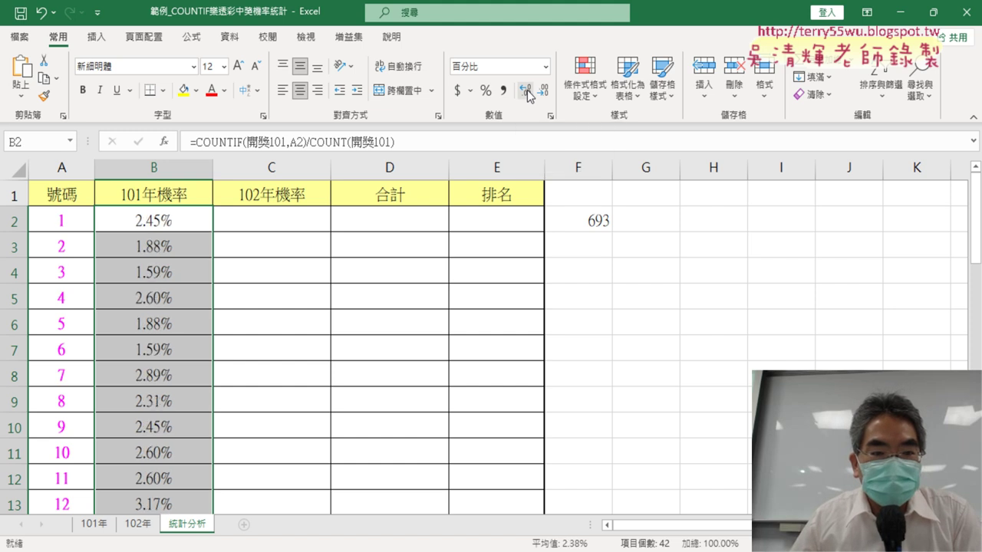
{"action": "left_click", "coordinate": [526, 92]}
{"action": "left_click", "coordinate": [527, 92]}
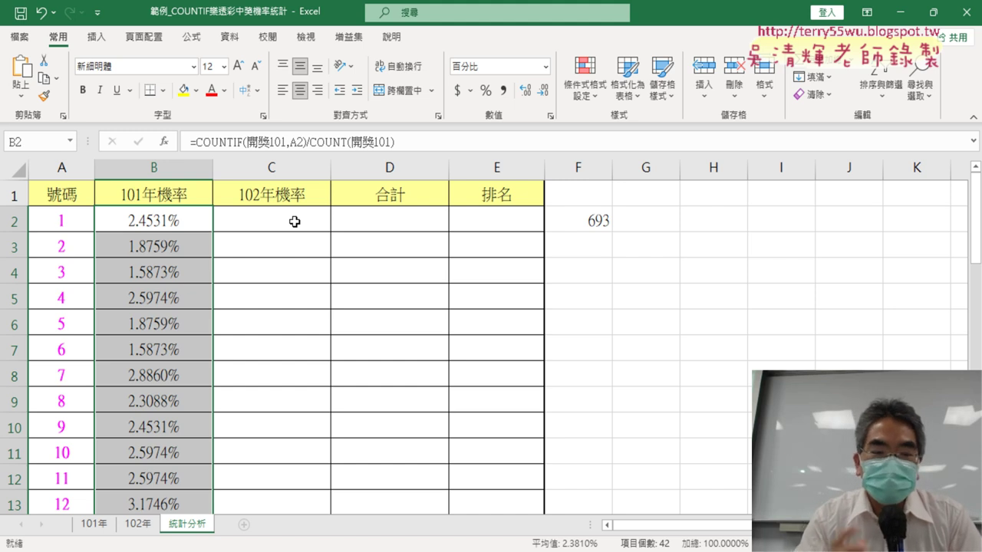
Copy B2's probability formula text and paste it into cell C2.
{"action": "left_click", "coordinate": [184, 223]}
{"action": "left_click_drag", "start_coordinate": [190, 142], "coordinate": [394, 143]}
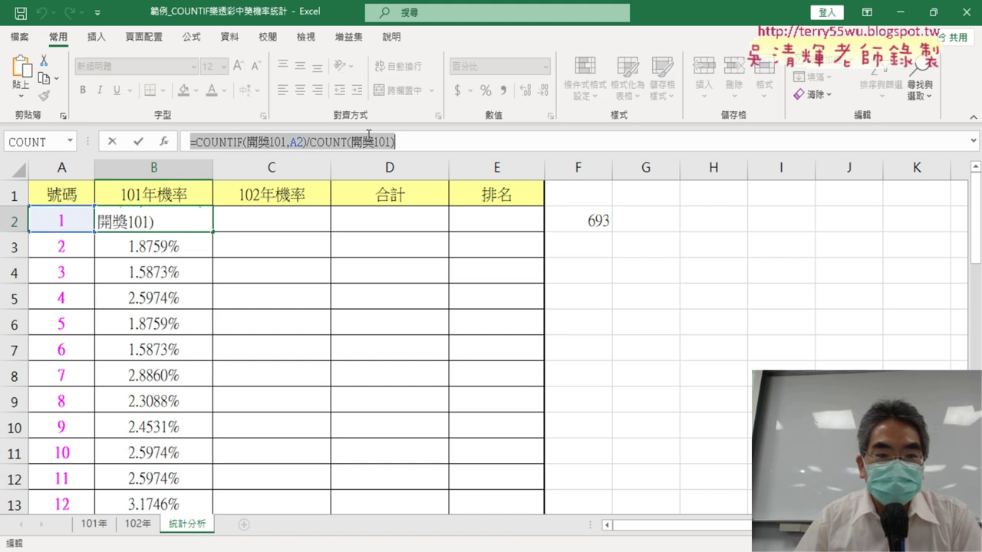
{"action": "right_click", "coordinate": [370, 139]}
{"action": "left_click", "coordinate": [411, 168]}
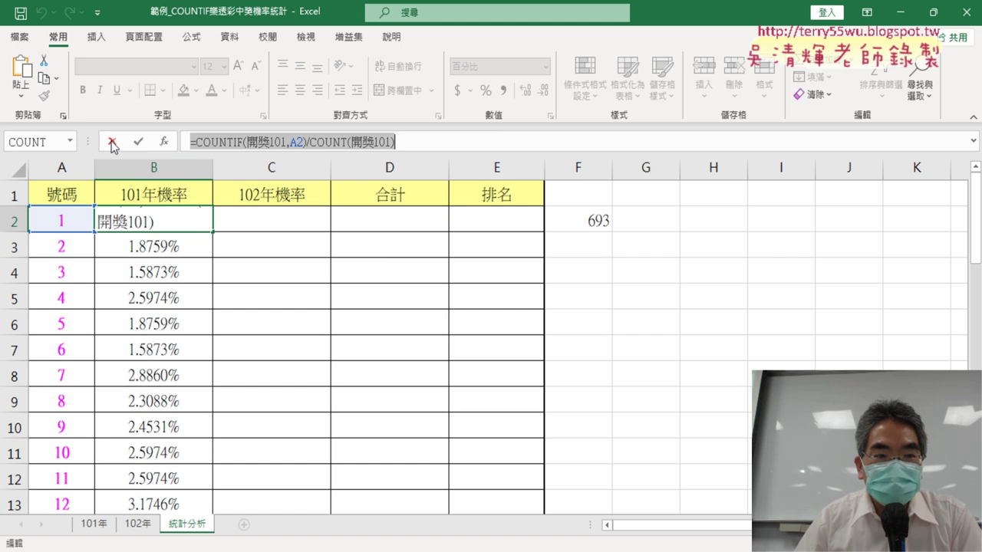
{"action": "left_click", "coordinate": [112, 143]}
{"action": "left_click", "coordinate": [261, 219]}
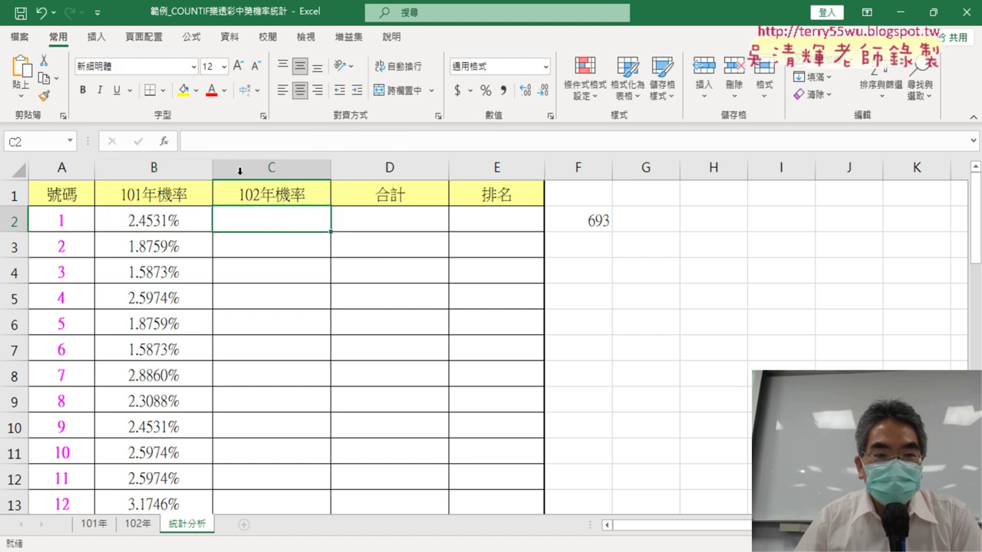
{"action": "right_click", "coordinate": [218, 141]}
{"action": "left_click", "coordinate": [255, 222]}
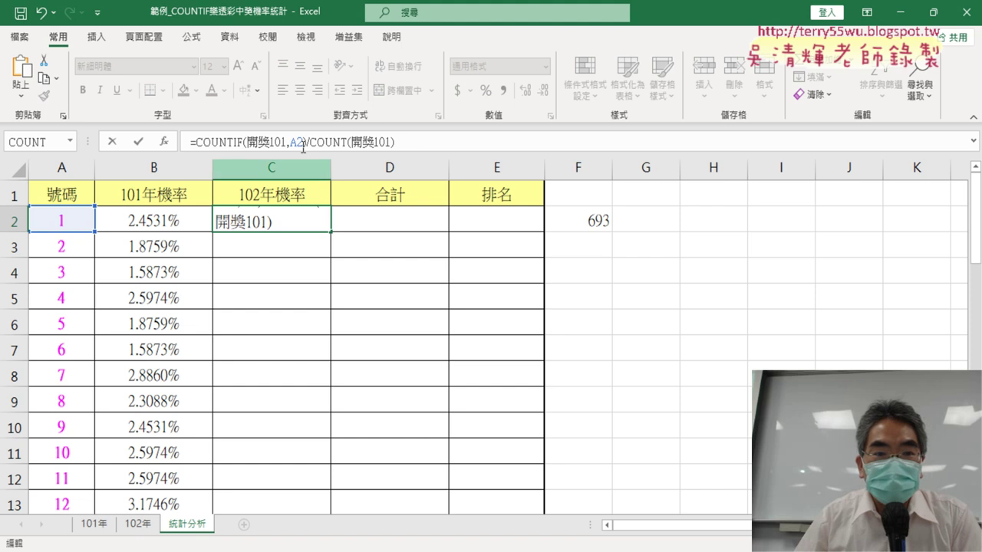
Change both 開獎101 references in C2 to 開獎102, giving 0.020604396.
{"action": "left_click", "coordinate": [284, 141]}
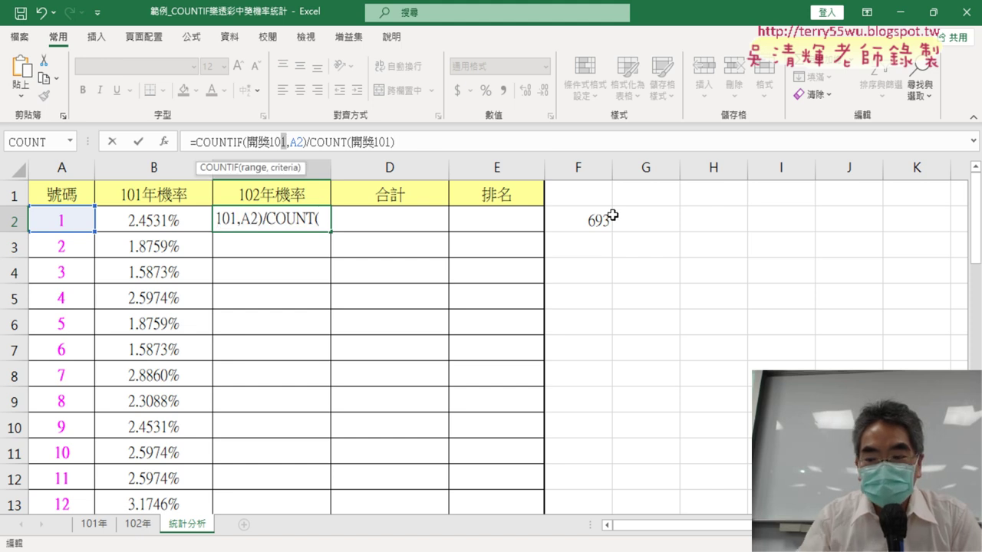
{"action": "key", "text": "BackSpace"}
{"action": "type", "text": "2"}
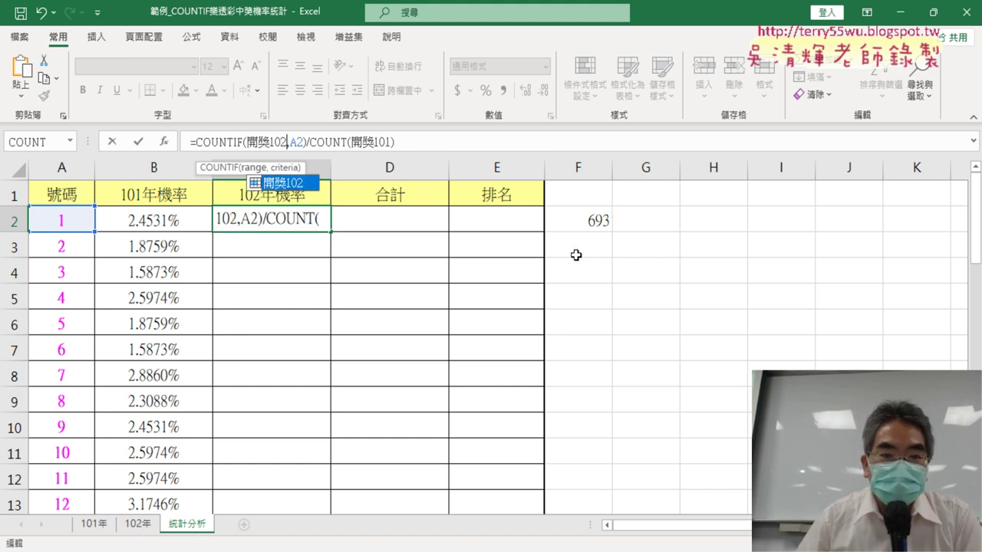
{"action": "left_click", "coordinate": [390, 141]}
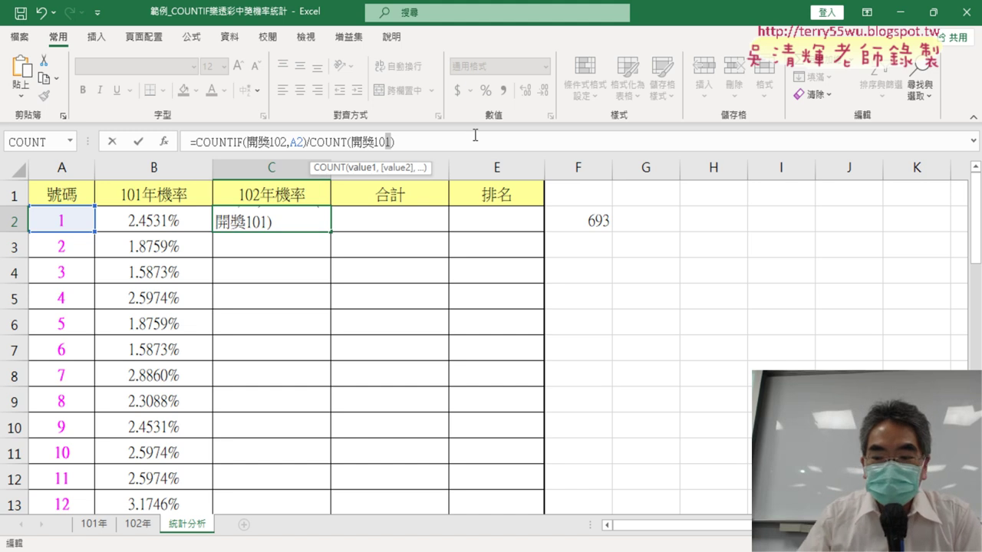
{"action": "key", "text": "BackSpace"}
{"action": "type", "text": "2"}
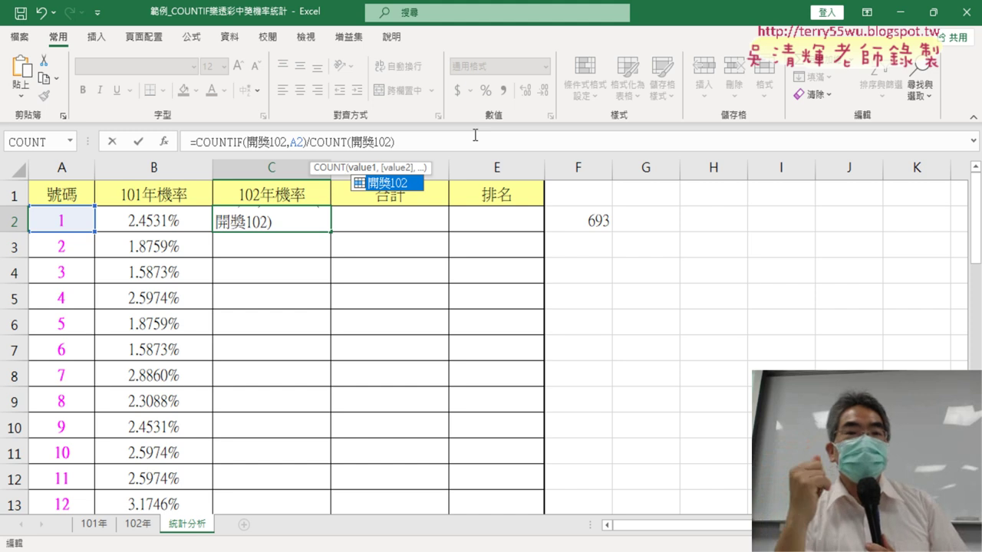
{"action": "left_click", "coordinate": [138, 142]}
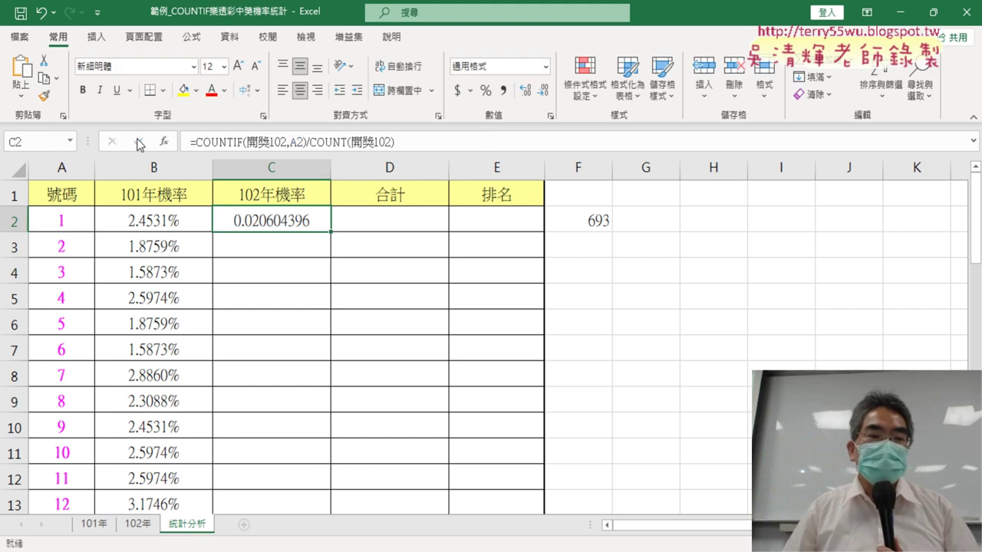
{"action": "left_click", "coordinate": [158, 223]}
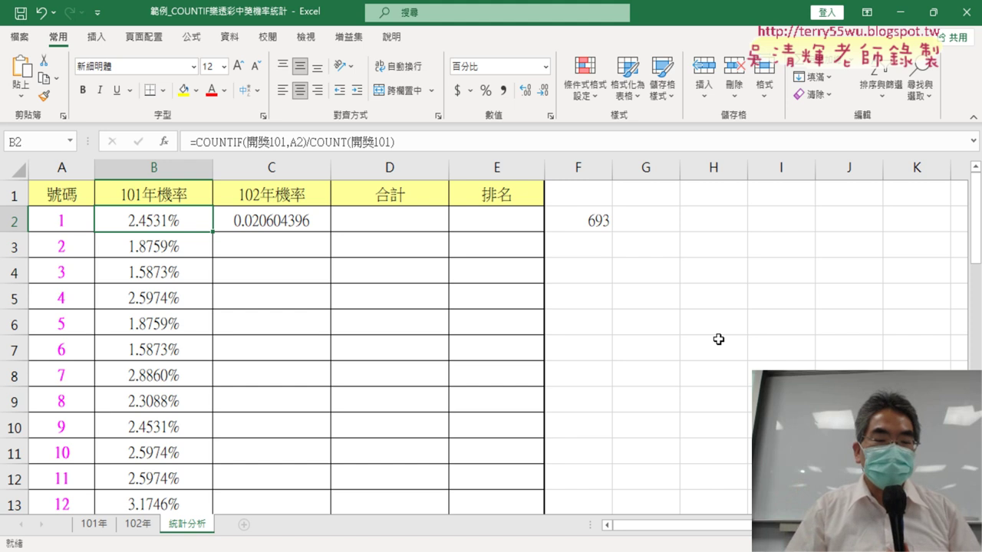
{"action": "left_click", "coordinate": [261, 234]}
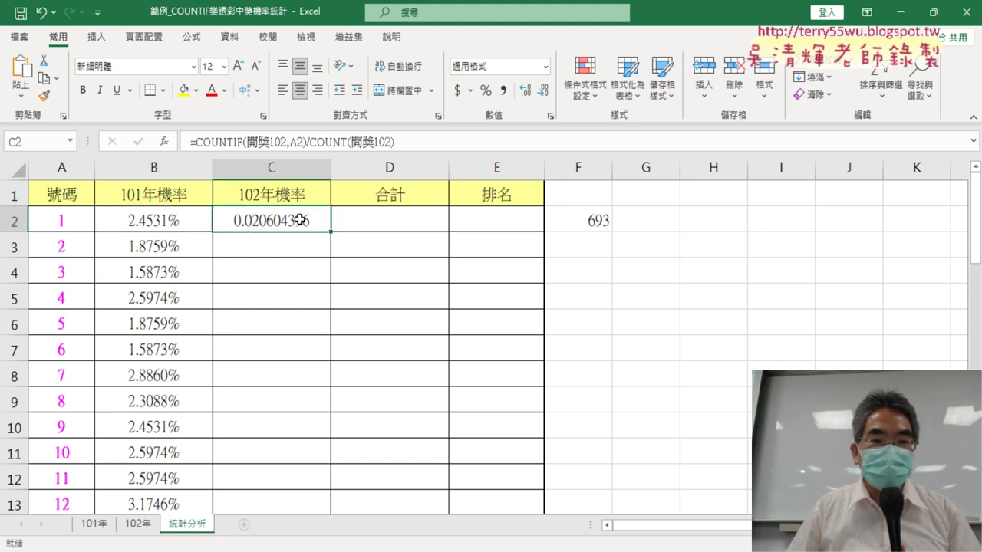
{"action": "left_click", "coordinate": [485, 91]}
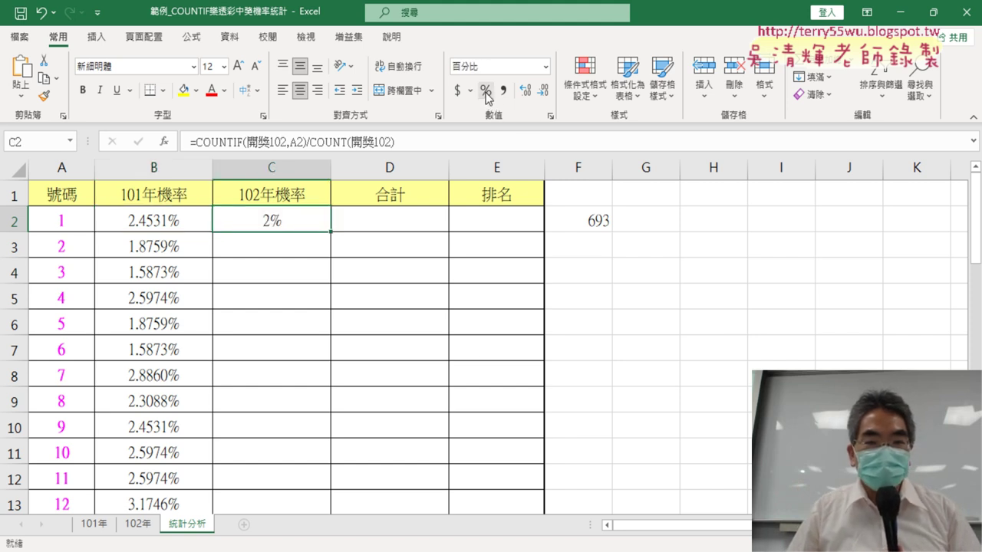
{"action": "left_click", "coordinate": [526, 91]}
{"action": "left_click", "coordinate": [528, 92]}
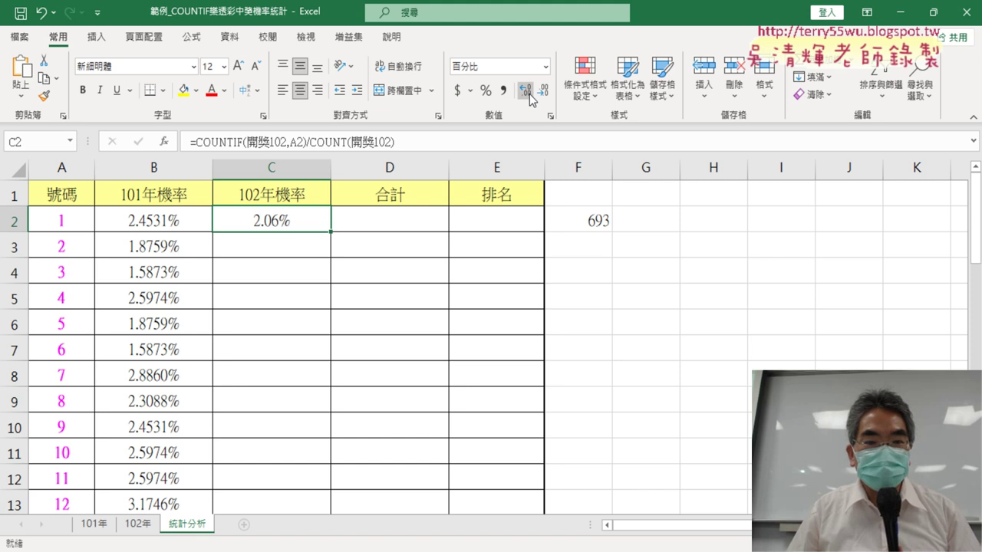
{"action": "left_click", "coordinate": [528, 92]}
{"action": "left_click", "coordinate": [527, 92]}
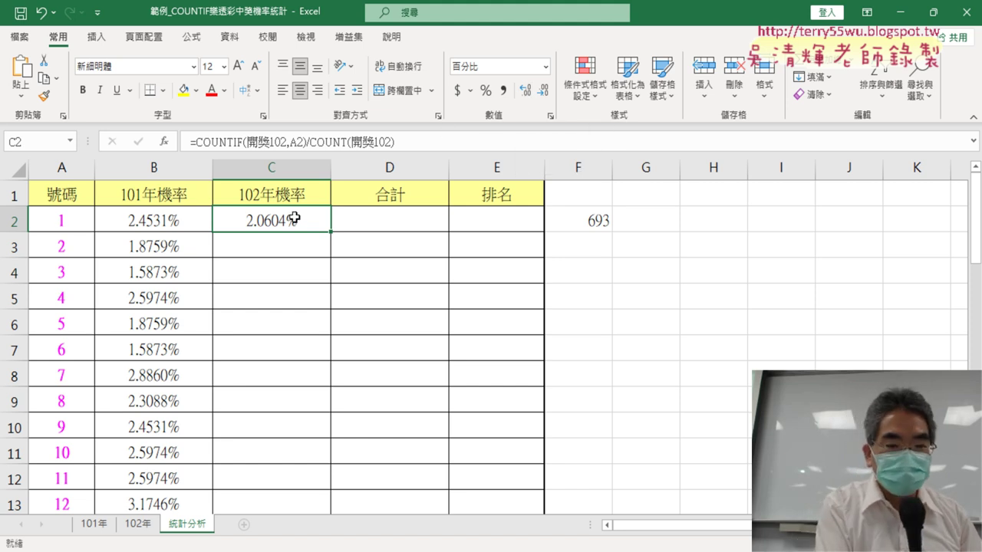
{"action": "key", "text": "ctrl+c"}
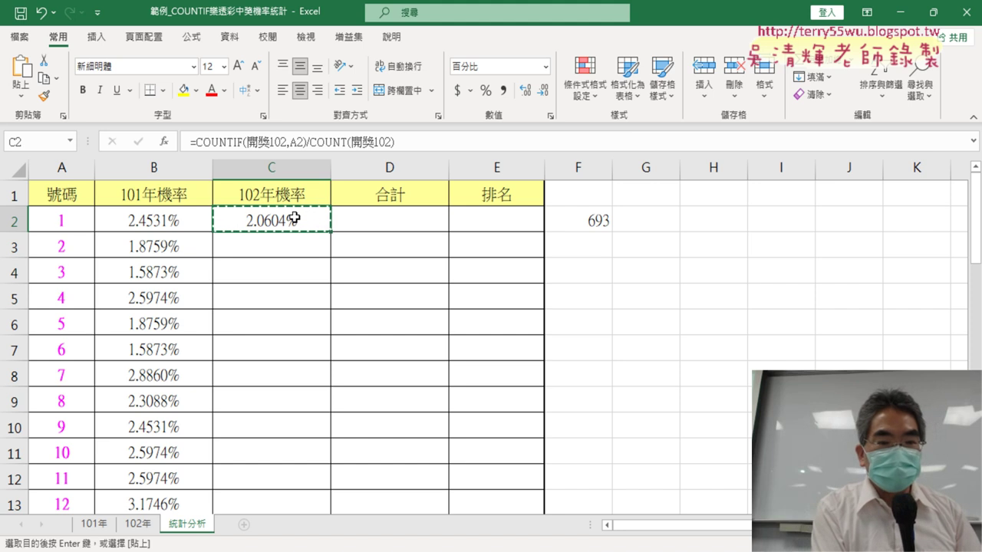
{"action": "key", "text": "ctrl+z"}
{"action": "key", "text": "ctrl+z"}
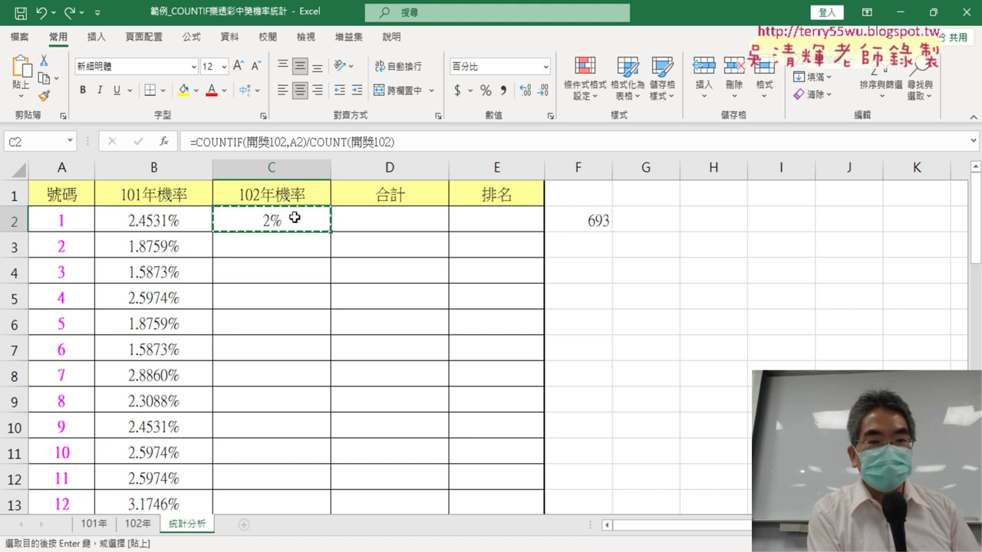
{"action": "key", "text": "ctrl+z"}
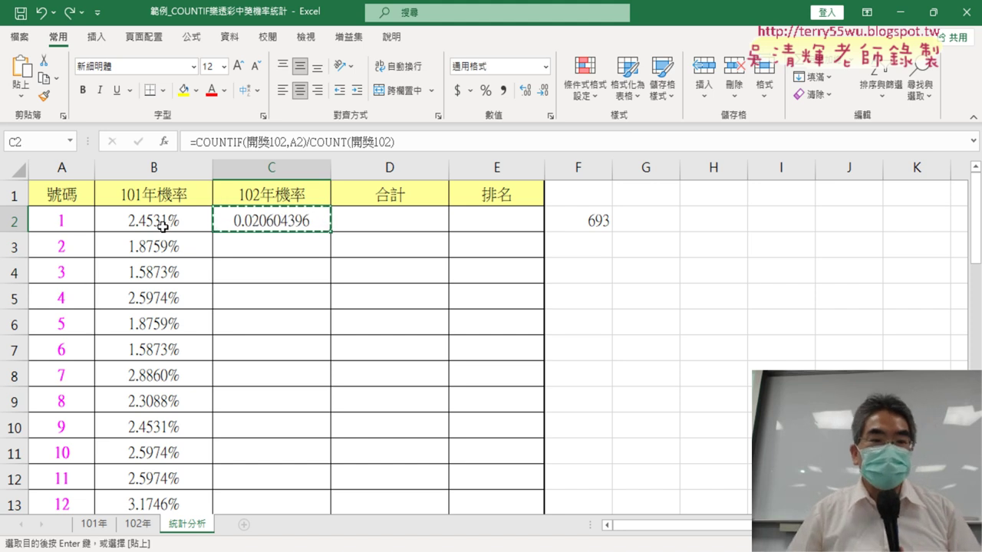
{"action": "left_click", "coordinate": [163, 226]}
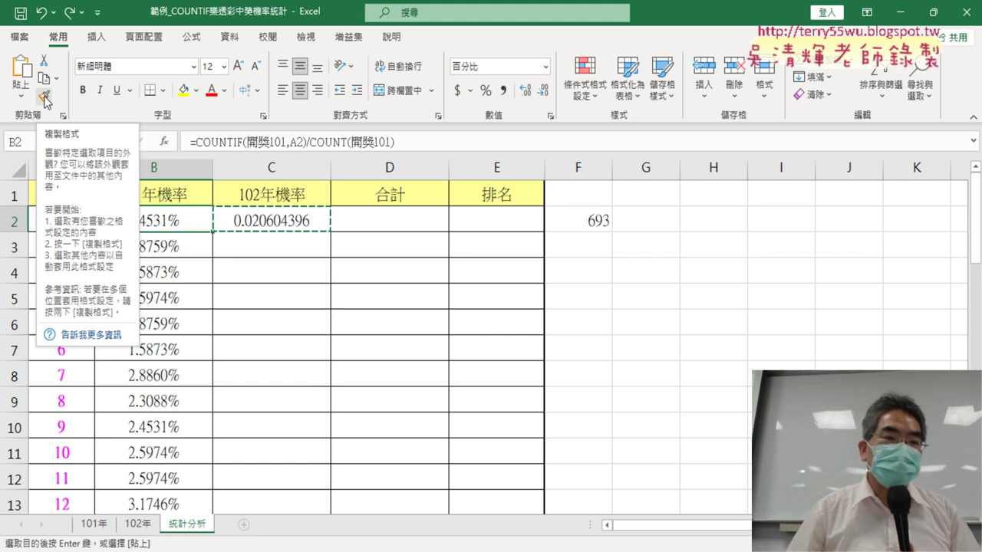
{"action": "left_click", "coordinate": [45, 97]}
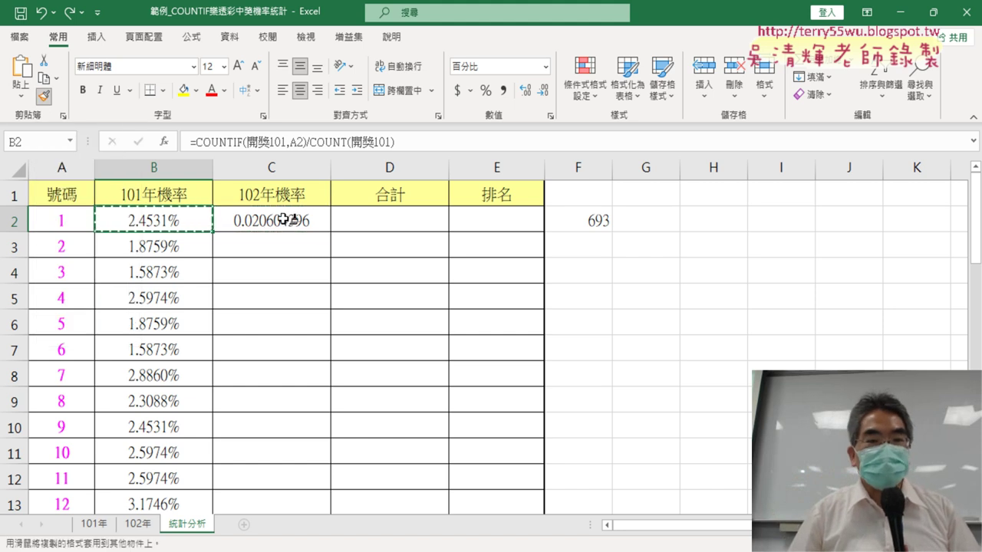
{"action": "left_click", "coordinate": [284, 220]}
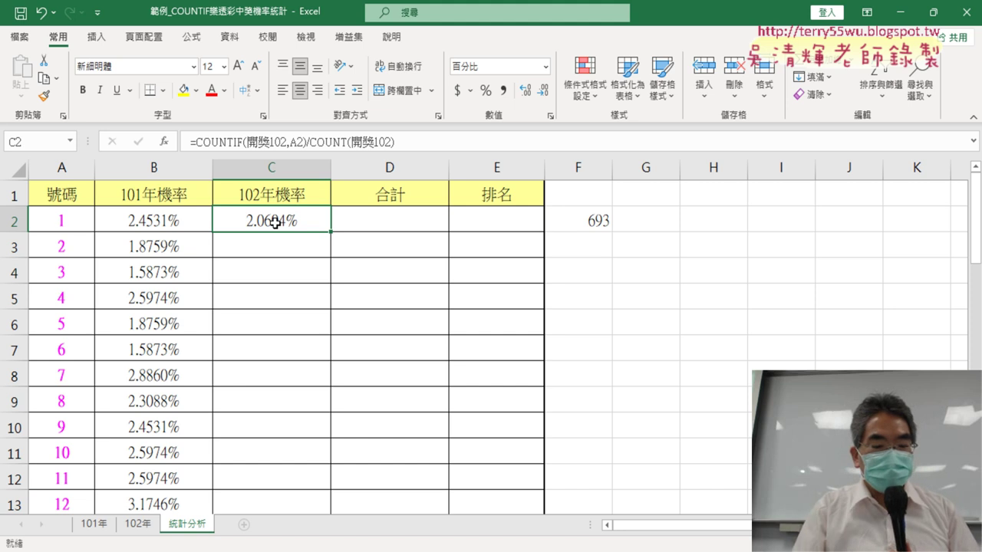
{"action": "key", "text": "ctrl+z"}
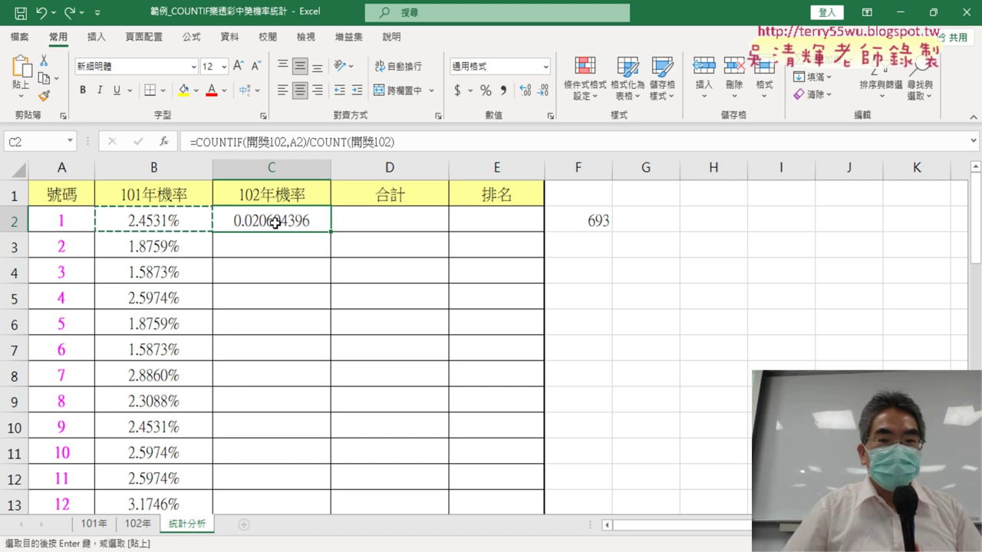
{"action": "left_click", "coordinate": [484, 92]}
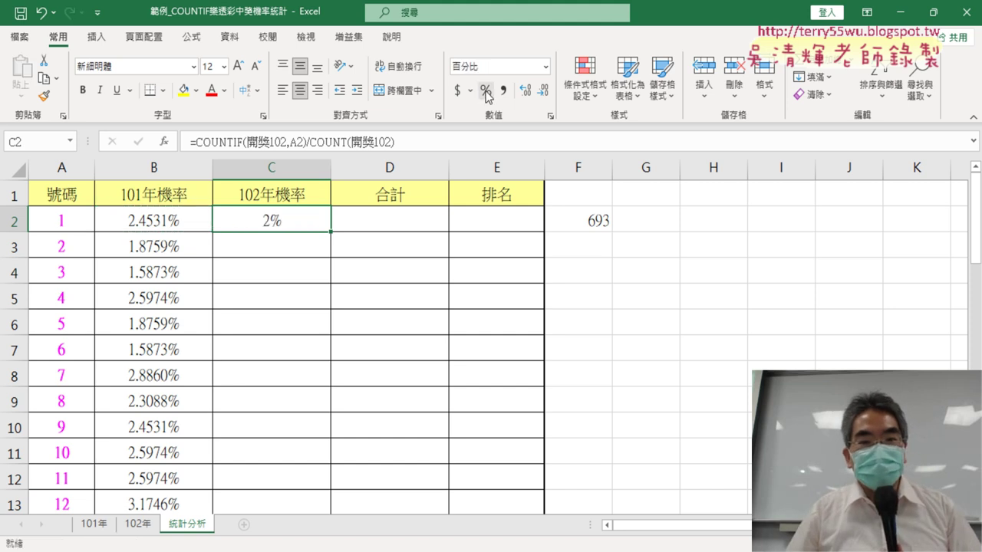
{"action": "left_click", "coordinate": [528, 98]}
{"action": "left_click", "coordinate": [529, 98]}
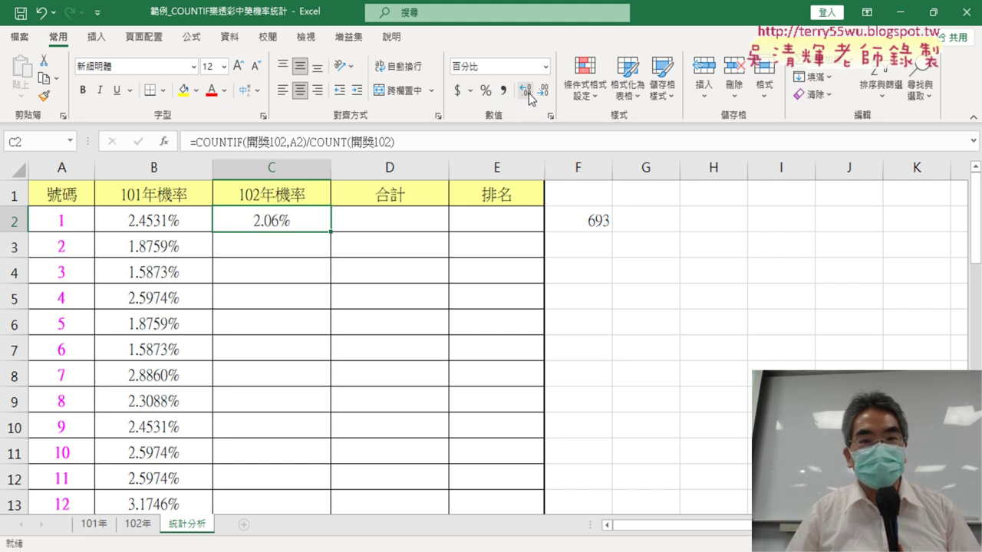
{"action": "left_click", "coordinate": [528, 98]}
{"action": "left_click", "coordinate": [529, 98]}
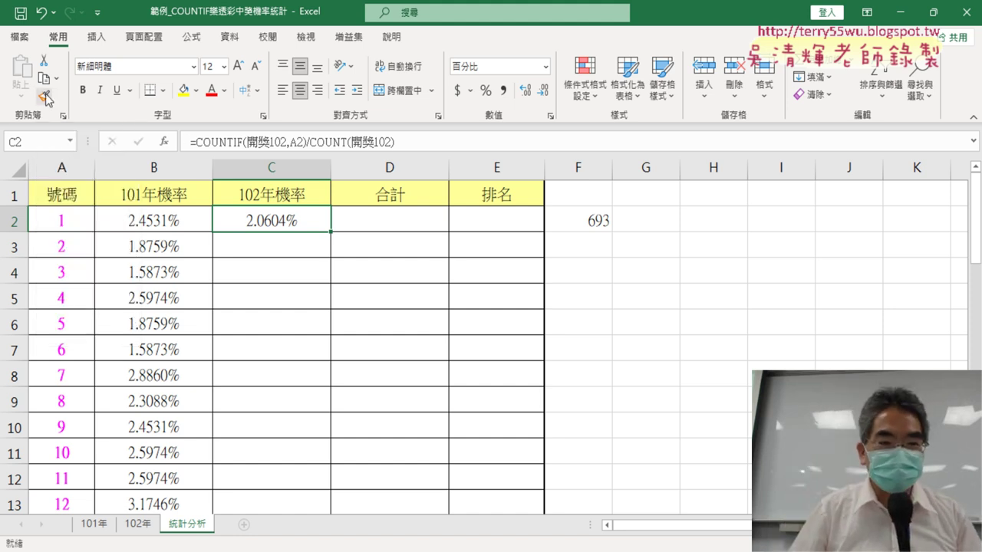
{"action": "key", "text": "alt+h"}
{"action": "key", "text": "9"}
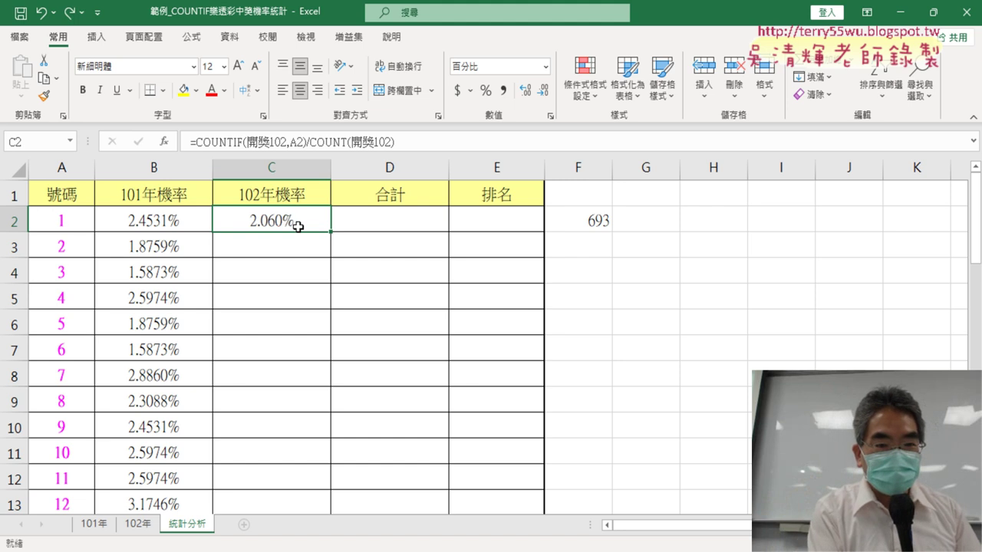
{"action": "key", "text": "alt+h"}
{"action": "key", "text": "9"}
{"action": "key", "text": "alt+h"}
{"action": "key", "text": "9"}
{"action": "key", "text": "alt+h"}
{"action": "key", "text": "9"}
{"action": "key", "text": "Left"}
{"action": "key", "text": "ctrl+c"}
{"action": "key", "text": "Right"}
{"action": "key", "text": "ctrl+shift+asciitilde"}
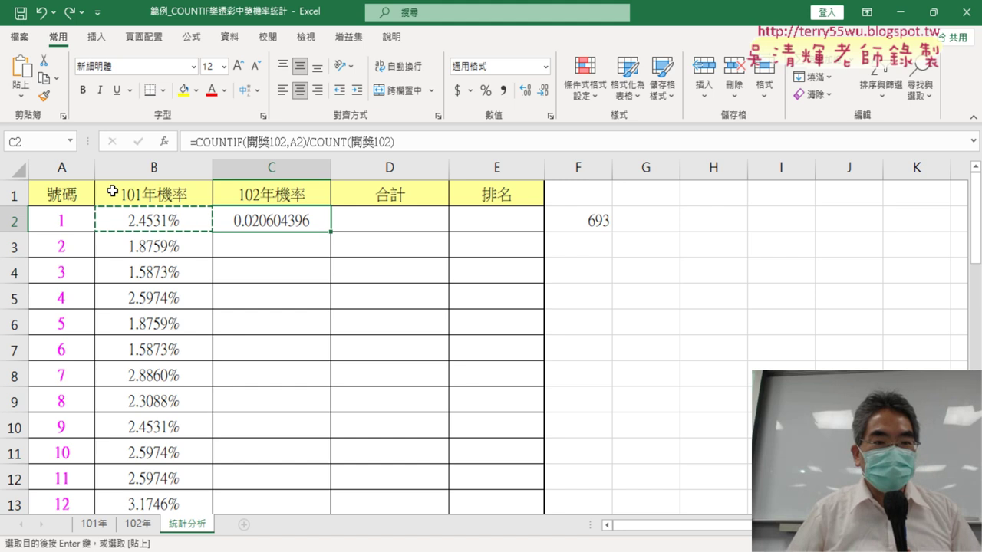
{"action": "left_click", "coordinate": [44, 95]}
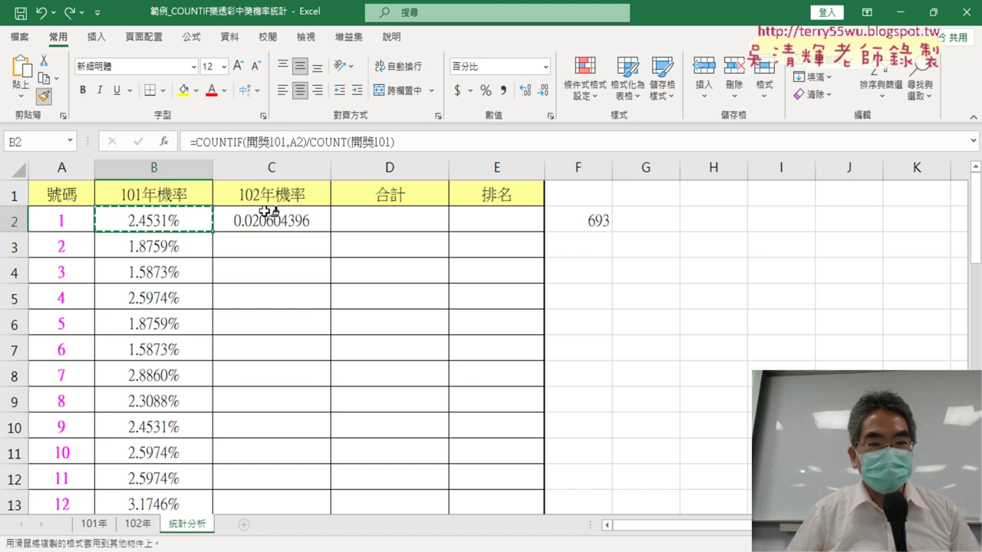
{"action": "left_click", "coordinate": [271, 212]}
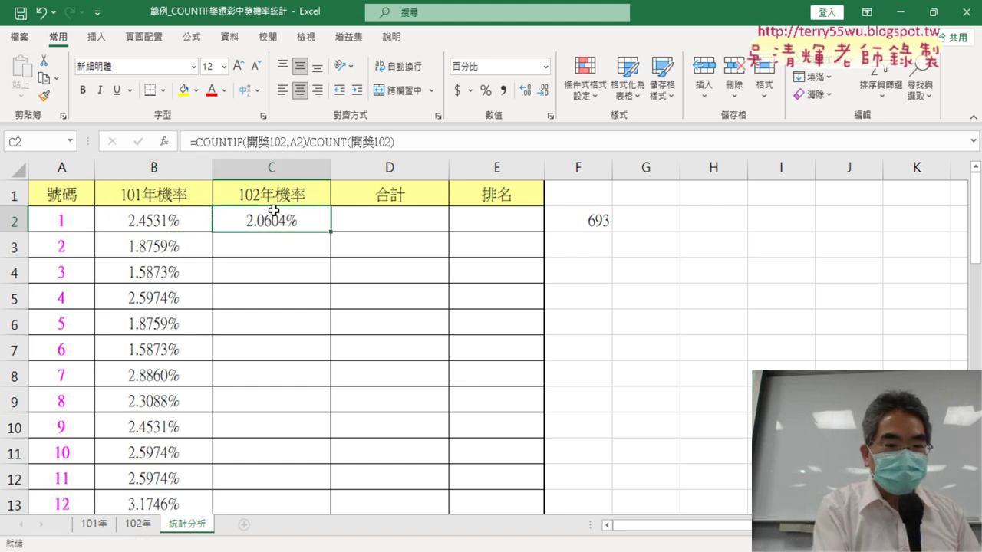
{"action": "key", "text": "ctrl+z"}
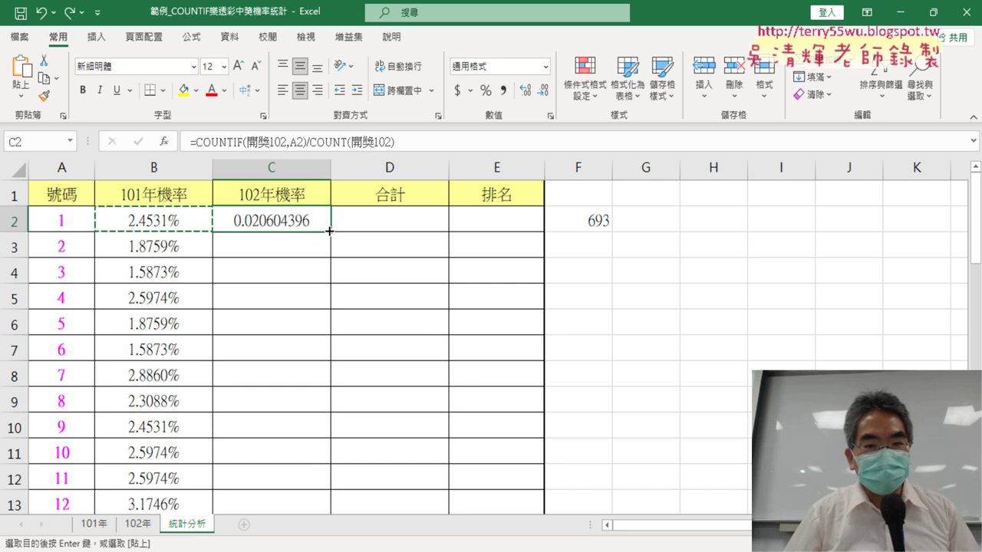
Fill C2's formula into C3:C4, then try copying B2's percentage format and undo it.
{"action": "left_click_drag", "start_coordinate": [329, 232], "coordinate": [330, 280]}
{"action": "left_click", "coordinate": [443, 288]}
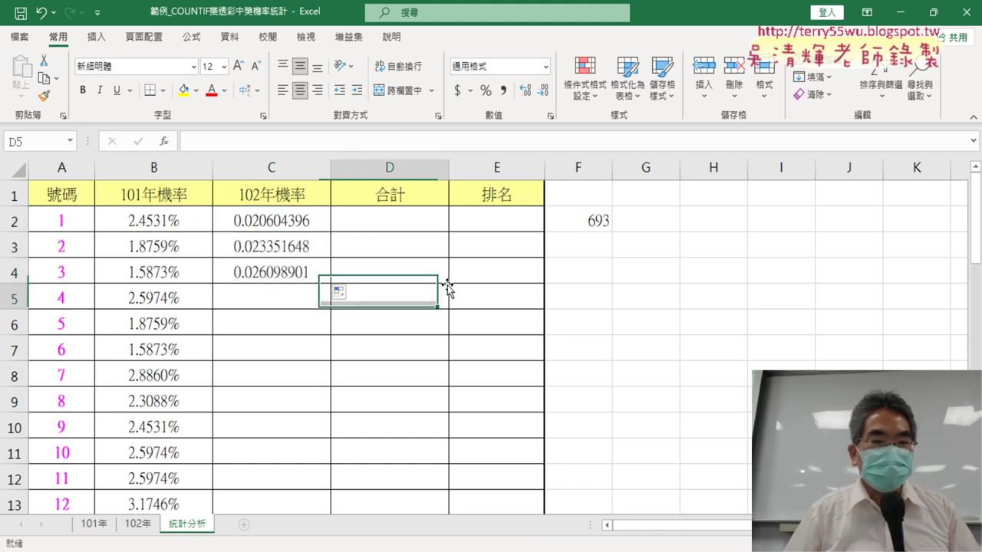
{"action": "left_click", "coordinate": [161, 227]}
{"action": "left_click", "coordinate": [44, 96]}
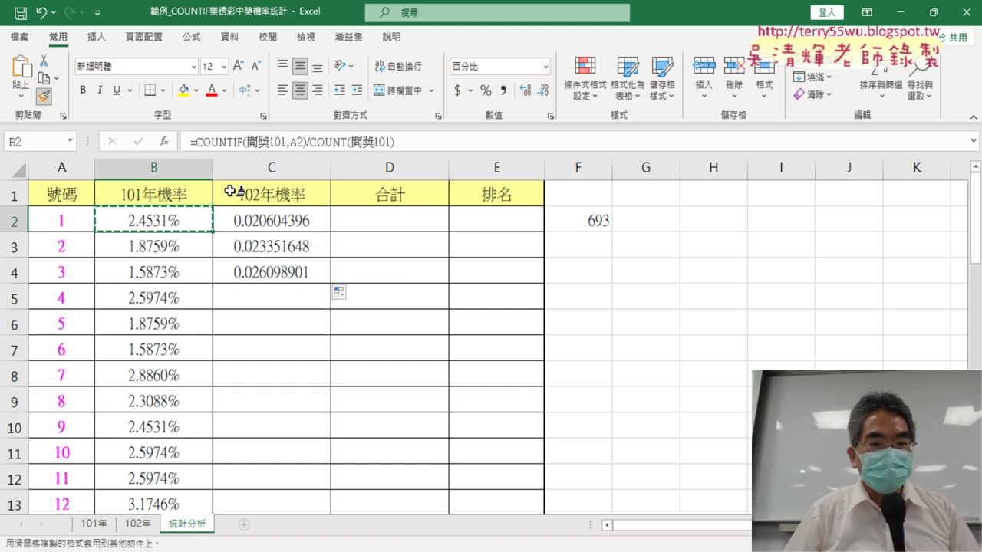
{"action": "left_click", "coordinate": [272, 221]}
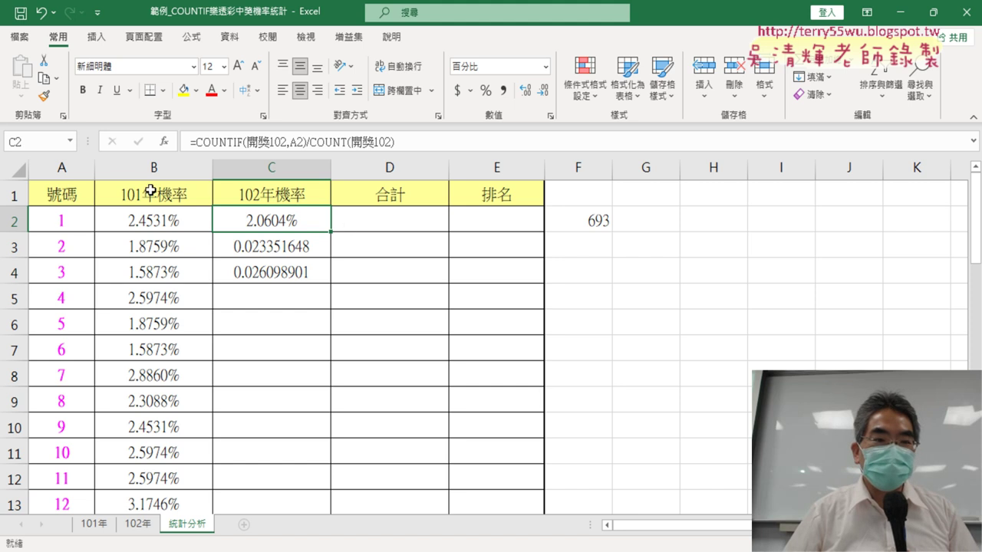
{"action": "left_click", "coordinate": [167, 221]}
{"action": "left_click", "coordinate": [44, 97]}
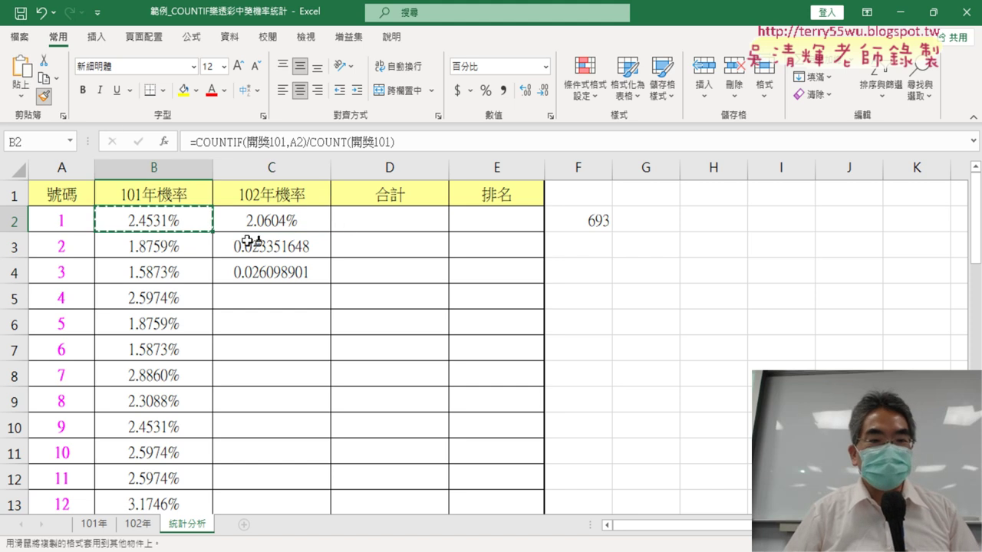
{"action": "left_click", "coordinate": [290, 256]}
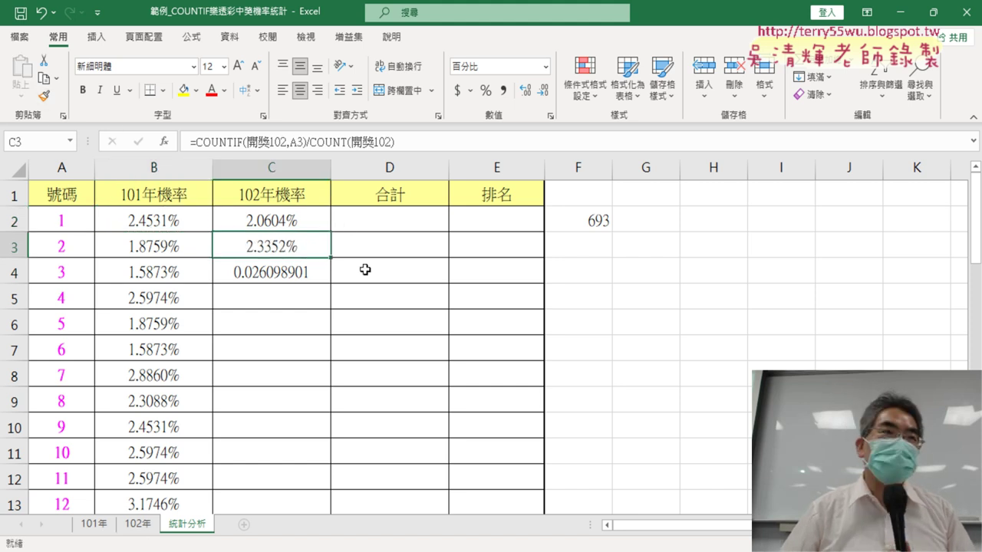
{"action": "key", "text": "ctrl+z"}
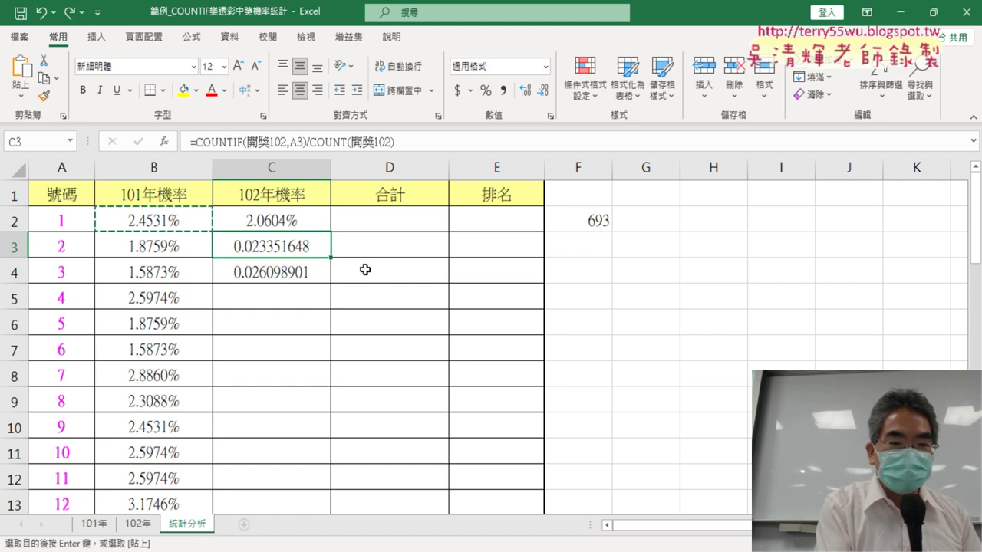
{"action": "key", "text": "ctrl+z"}
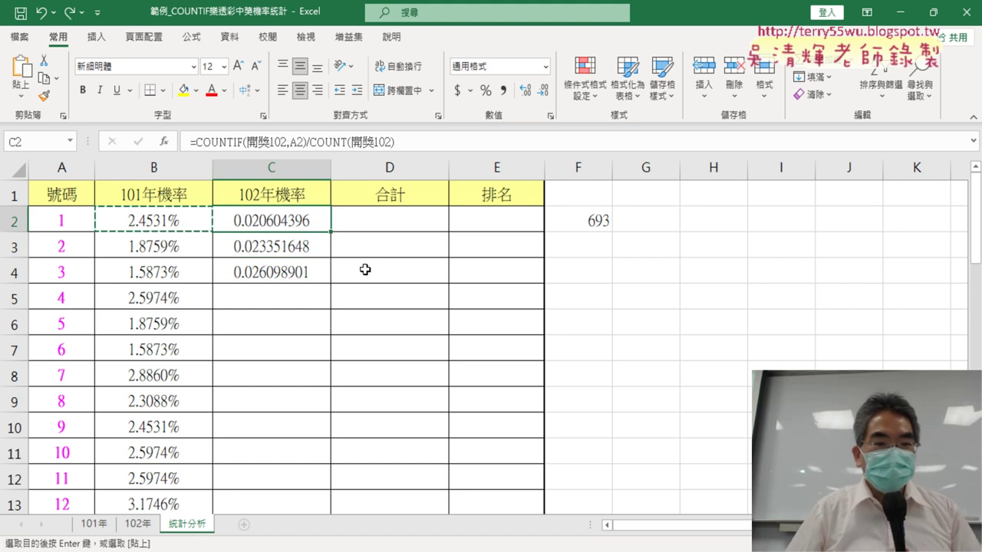
Paint B2's percentage format onto C2, C3 and C4 with Format Painter.
{"action": "left_click", "coordinate": [157, 223]}
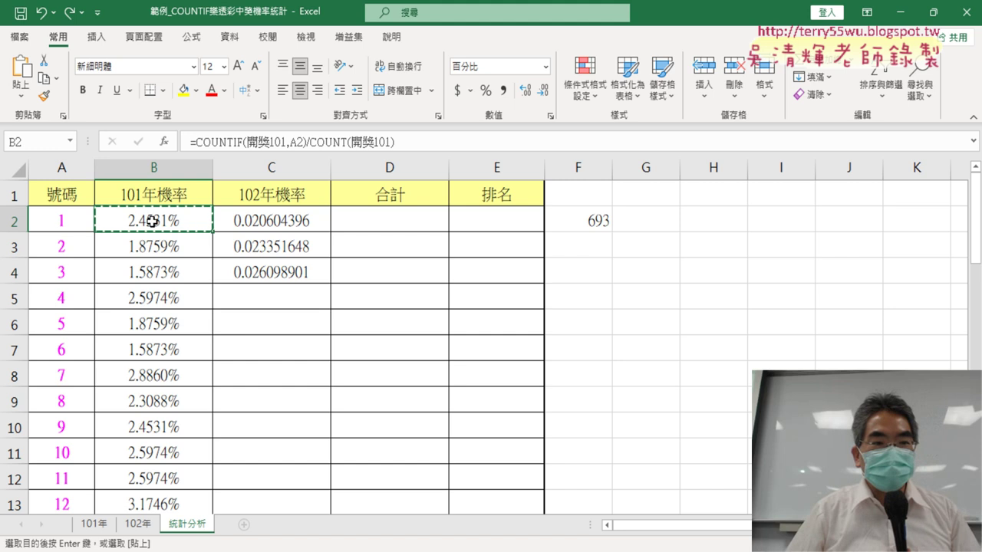
{"action": "left_click", "coordinate": [45, 96]}
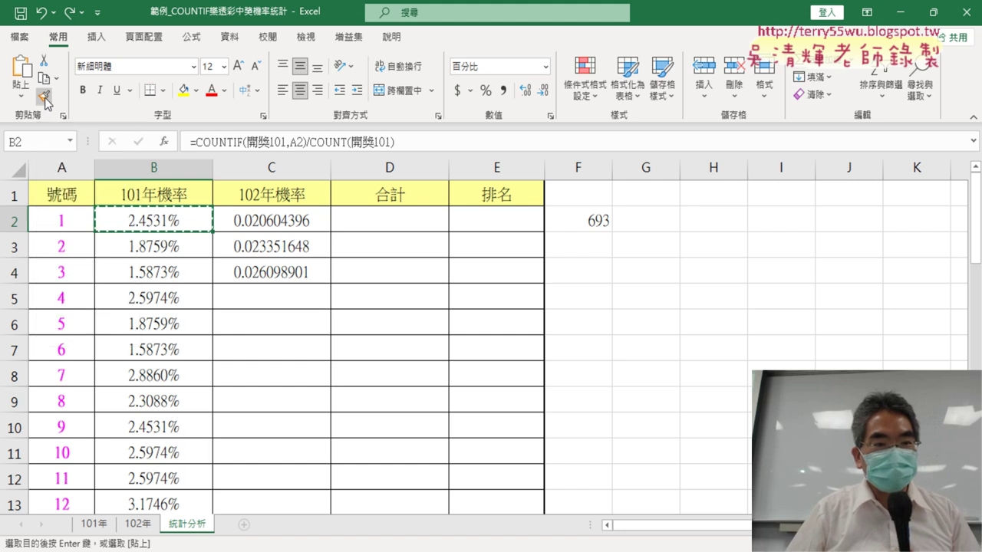
{"action": "left_click", "coordinate": [281, 222]}
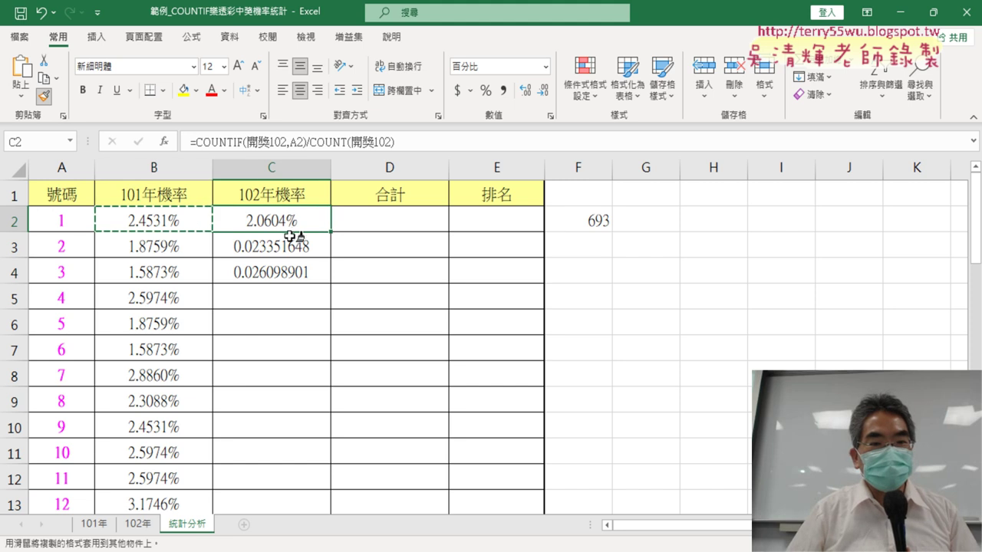
{"action": "left_click", "coordinate": [289, 247]}
{"action": "left_click", "coordinate": [277, 272]}
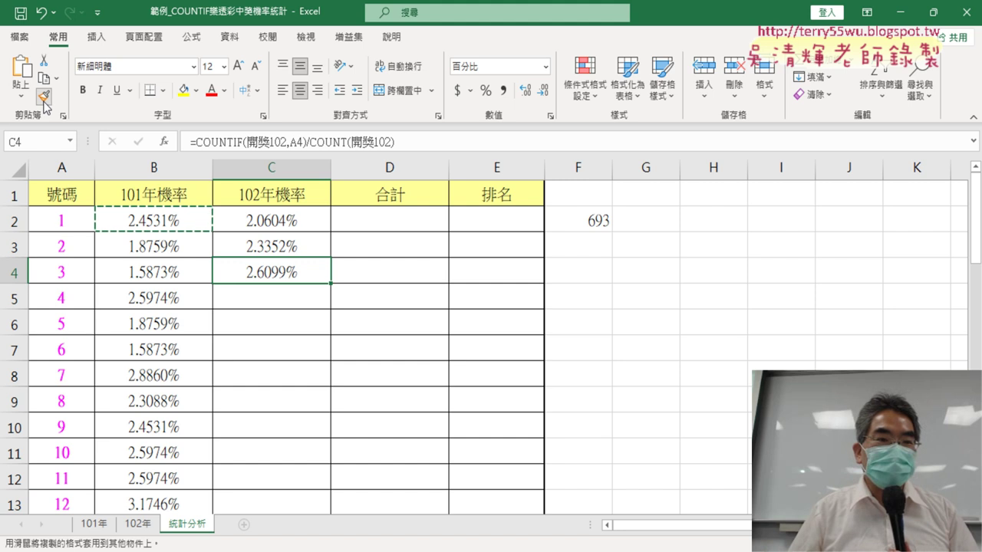
{"action": "left_click", "coordinate": [44, 96]}
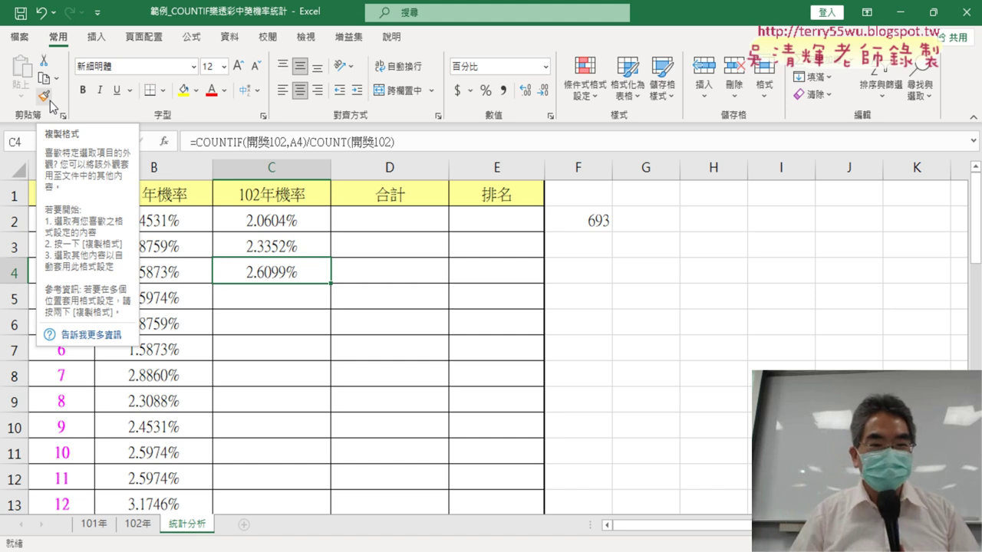
Fill the 102年機率 formula down column C and select D2 for the first 合計.
{"action": "double_click", "coordinate": [330, 284]}
{"action": "left_click_drag", "start_coordinate": [156, 221], "coordinate": [265, 222]}
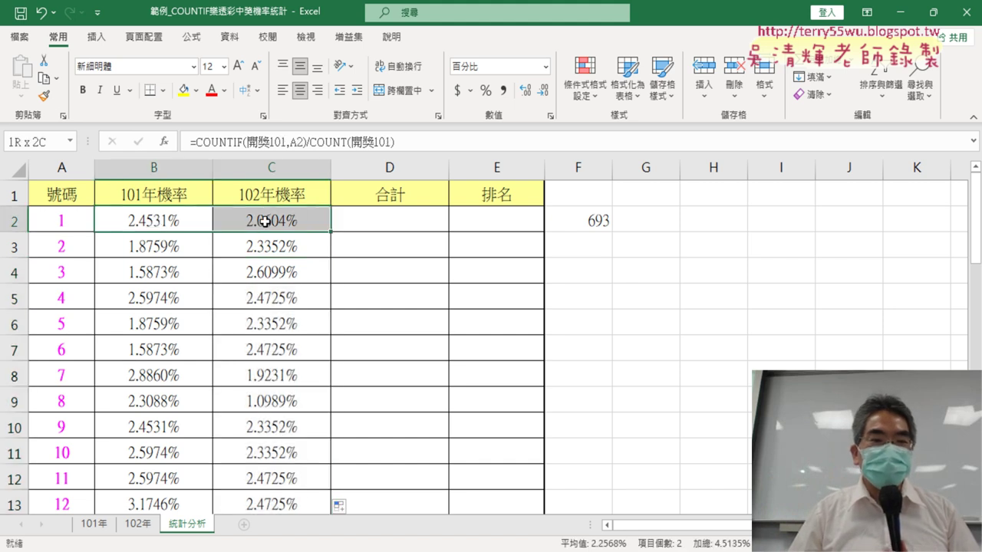
{"action": "left_click", "coordinate": [371, 222]}
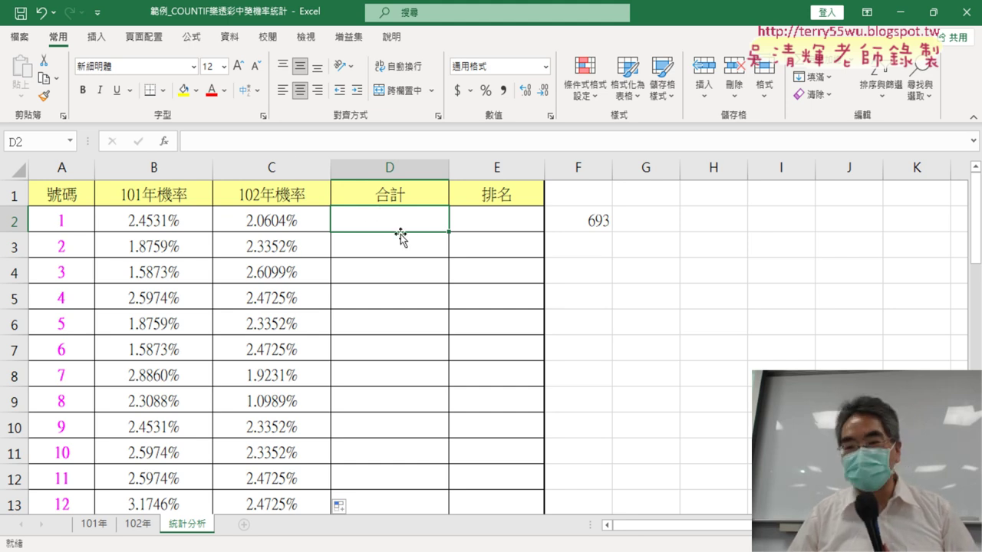
Enter =B2+C2 in D2, fill it down the 合計 column, and delete the leftover 693 in F2.
{"action": "left_click", "coordinate": [211, 144]}
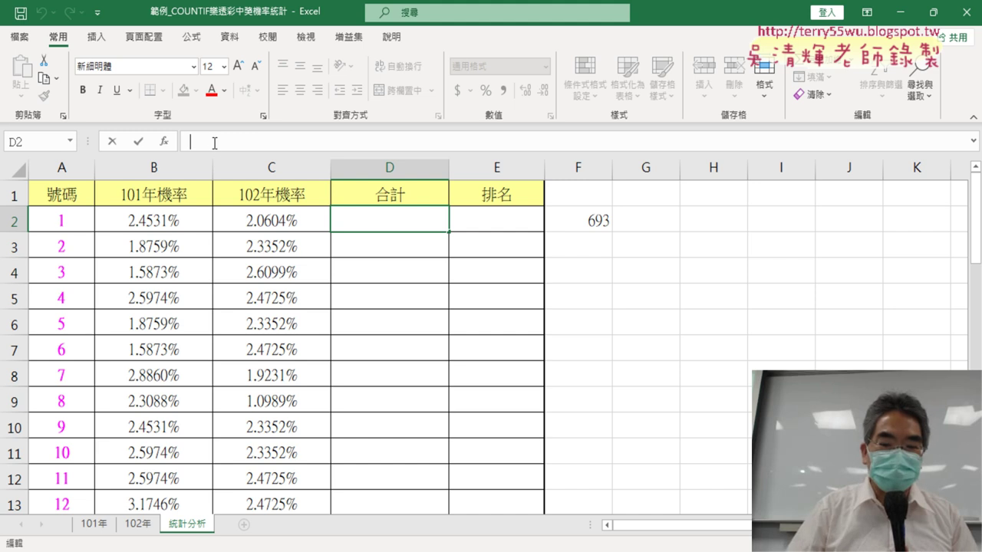
{"action": "type", "text": "="}
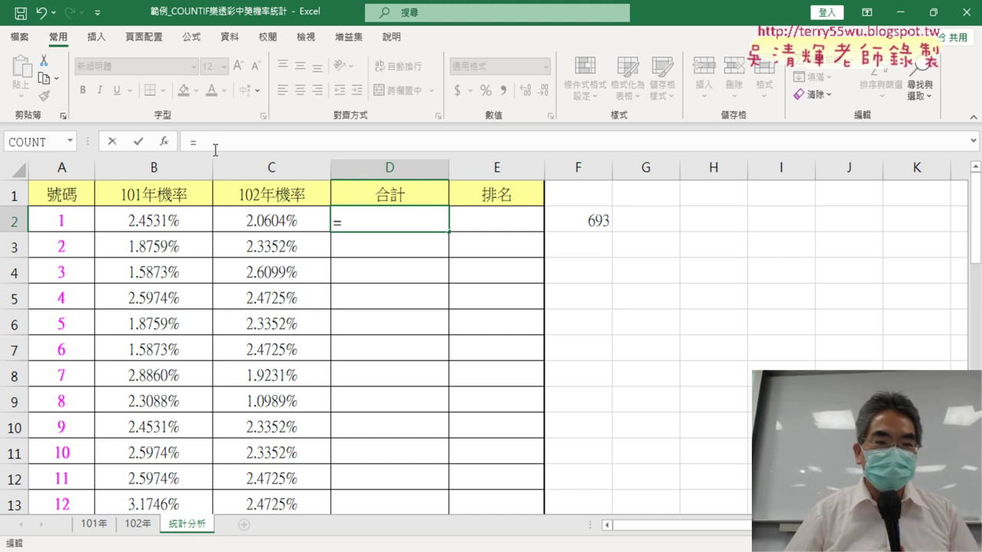
{"action": "left_click", "coordinate": [173, 221]}
{"action": "type", "text": "+"}
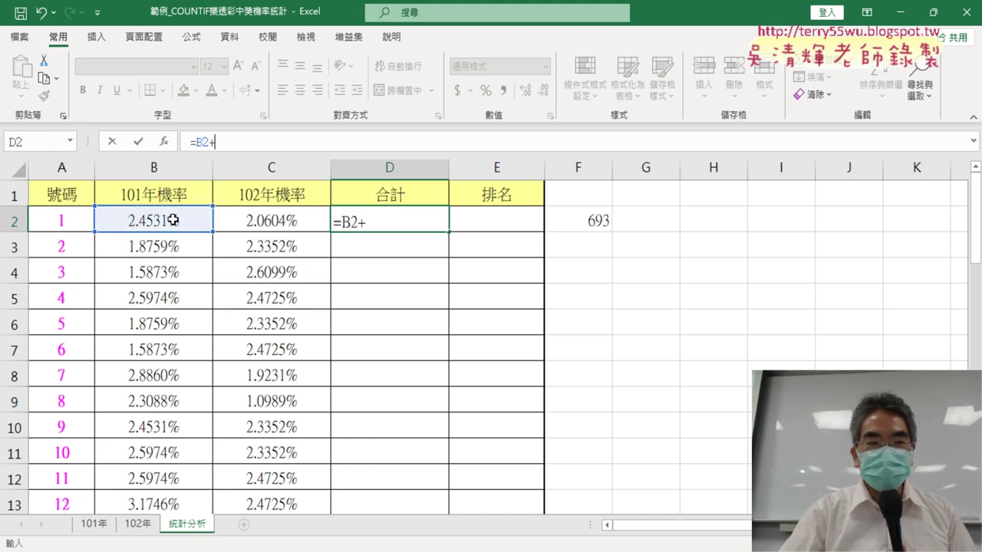
{"action": "left_click", "coordinate": [263, 227]}
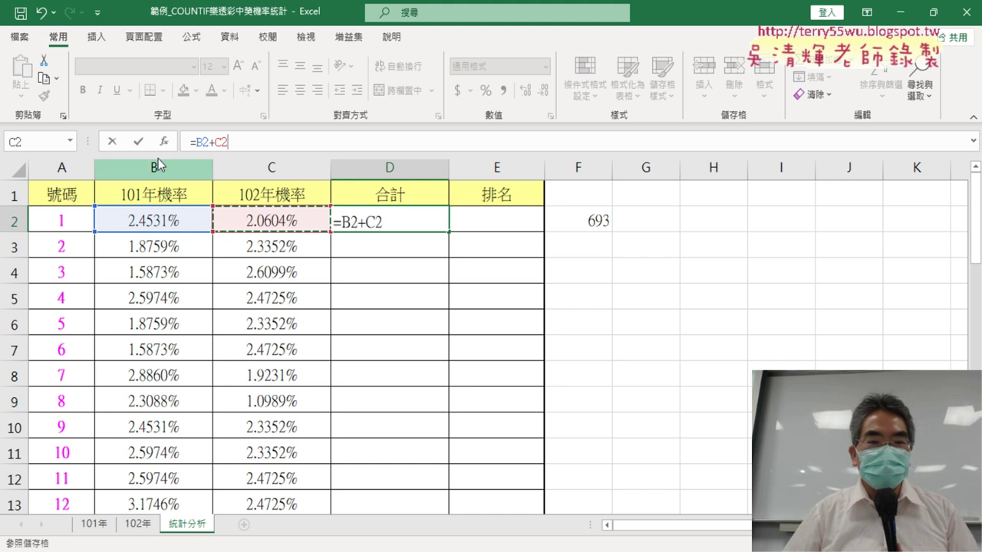
{"action": "left_click", "coordinate": [138, 142]}
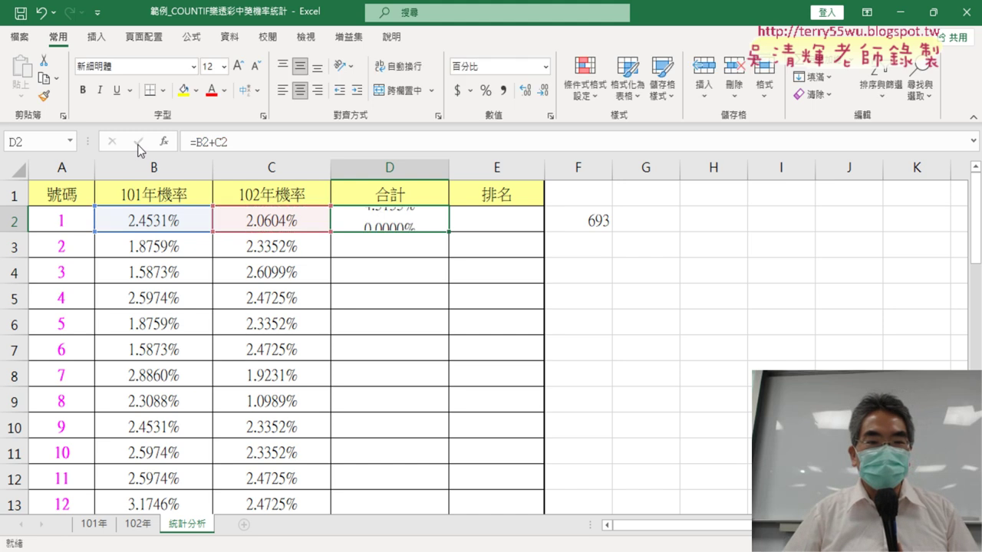
{"action": "double_click", "coordinate": [448, 230]}
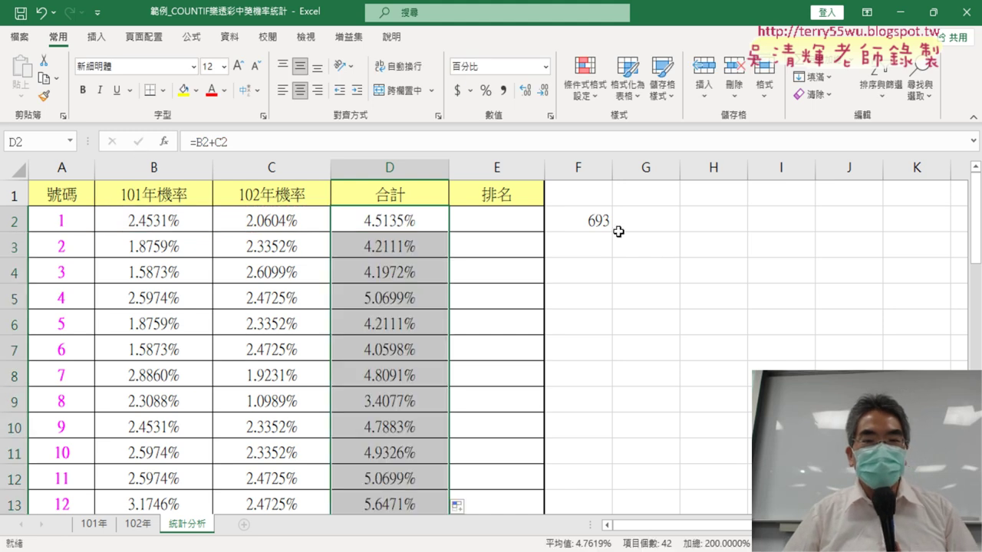
{"action": "left_click", "coordinate": [596, 219]}
{"action": "key", "text": "Delete"}
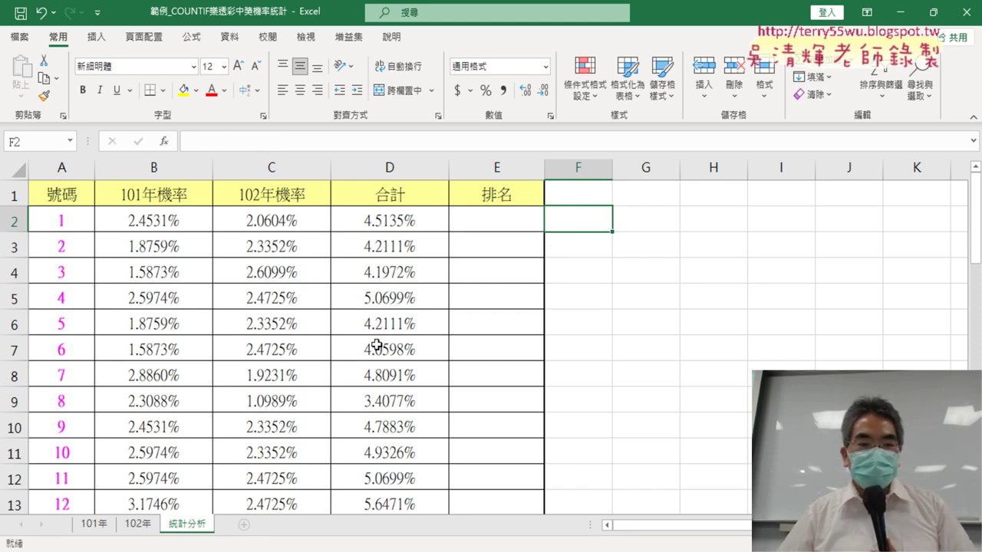
Sort the table by 合計 from highest to lowest (Sort Z→A).
{"action": "scroll", "coordinate": [487, 473], "scroll_direction": "down", "scroll_amount": 1}
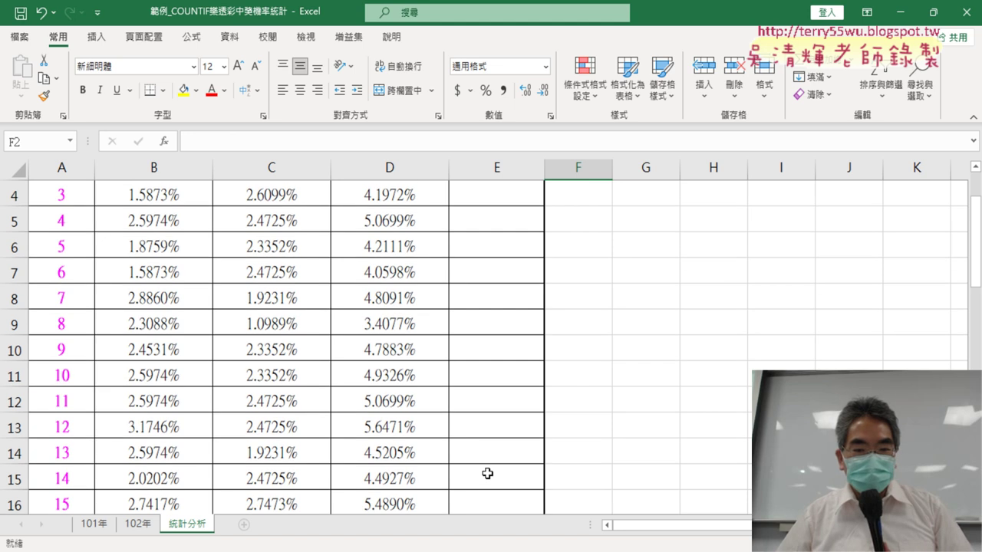
{"action": "scroll", "coordinate": [421, 454], "scroll_direction": "up", "scroll_amount": 1}
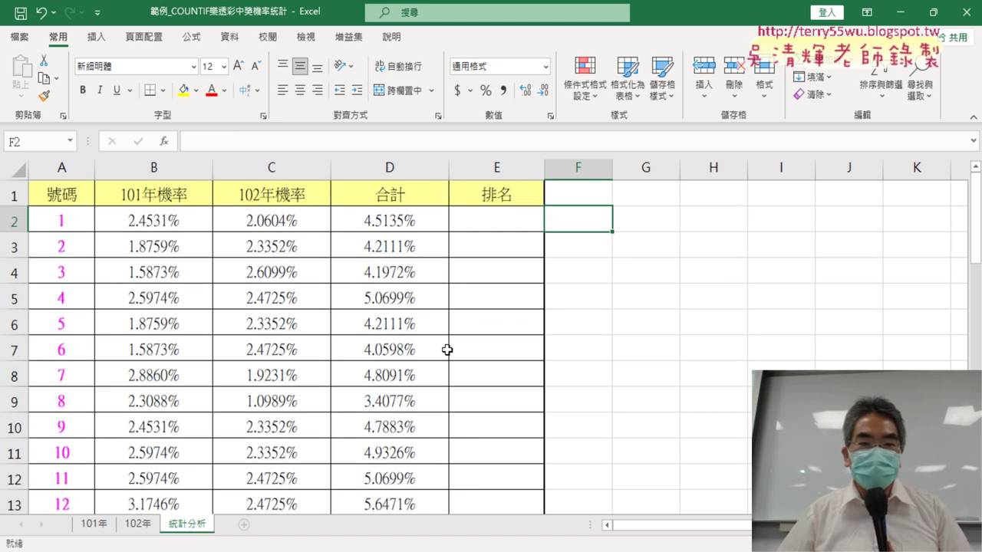
{"action": "left_click", "coordinate": [491, 218]}
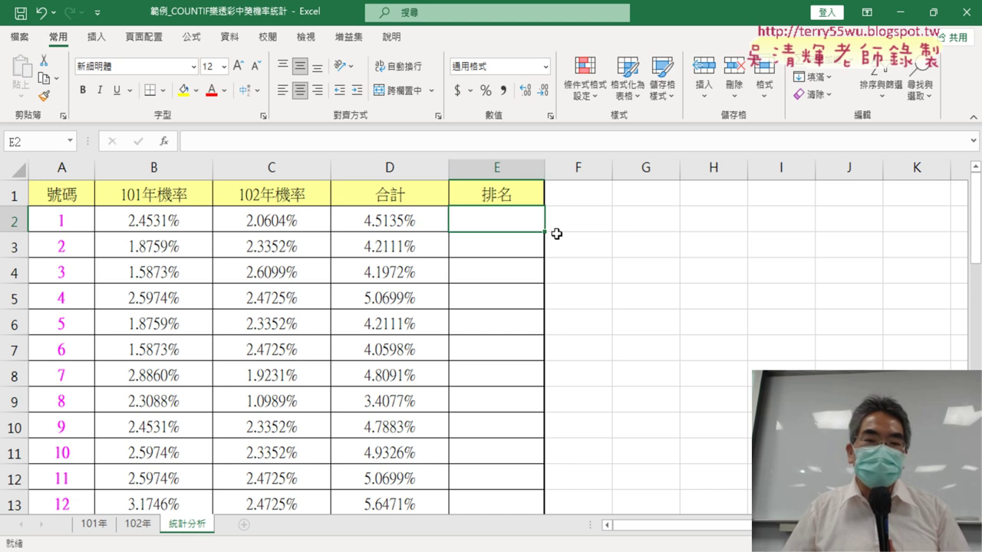
{"action": "left_click", "coordinate": [388, 194]}
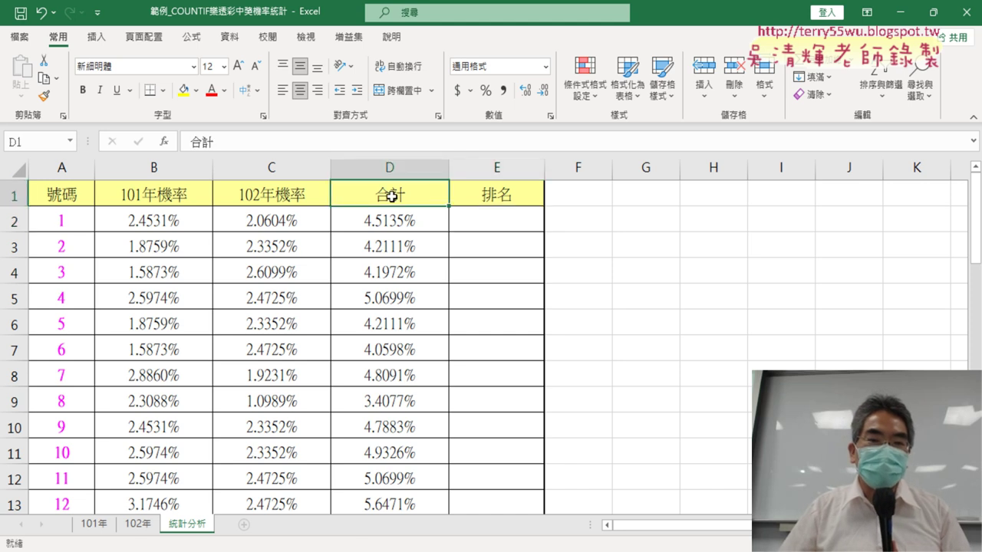
{"action": "left_click", "coordinate": [230, 37]}
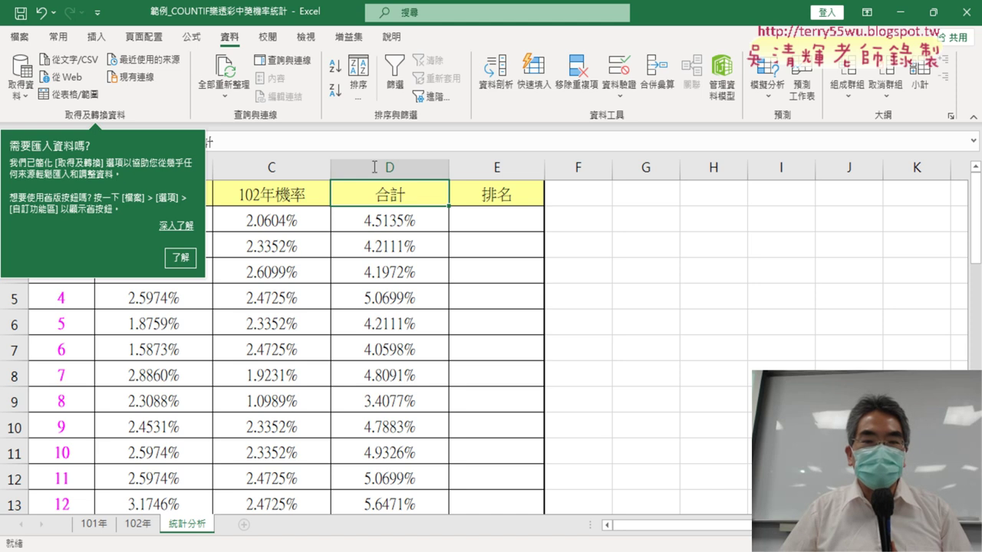
{"action": "left_click", "coordinate": [335, 92]}
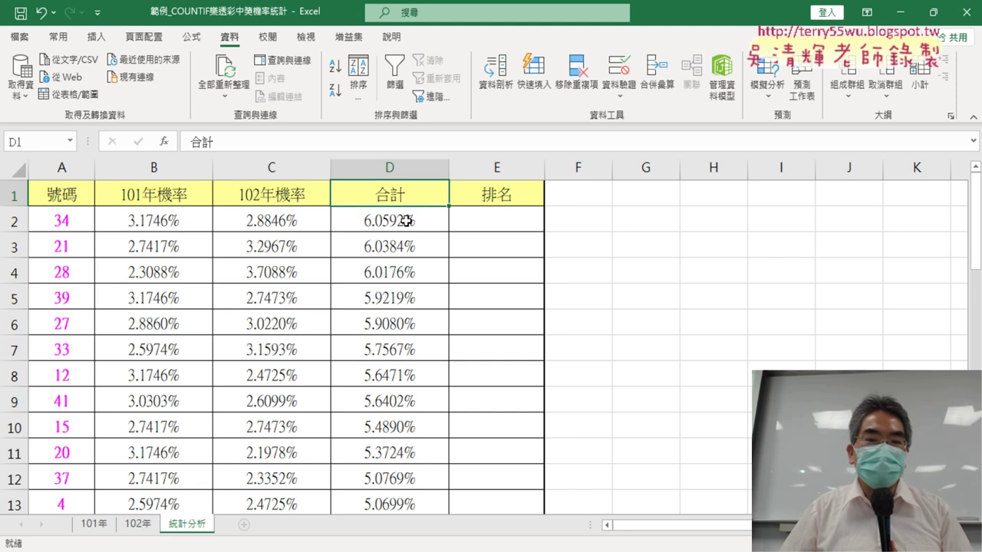
Enter 1 in E2 and fill the 排名 series down to 42 at row 43.
{"action": "left_click", "coordinate": [493, 227]}
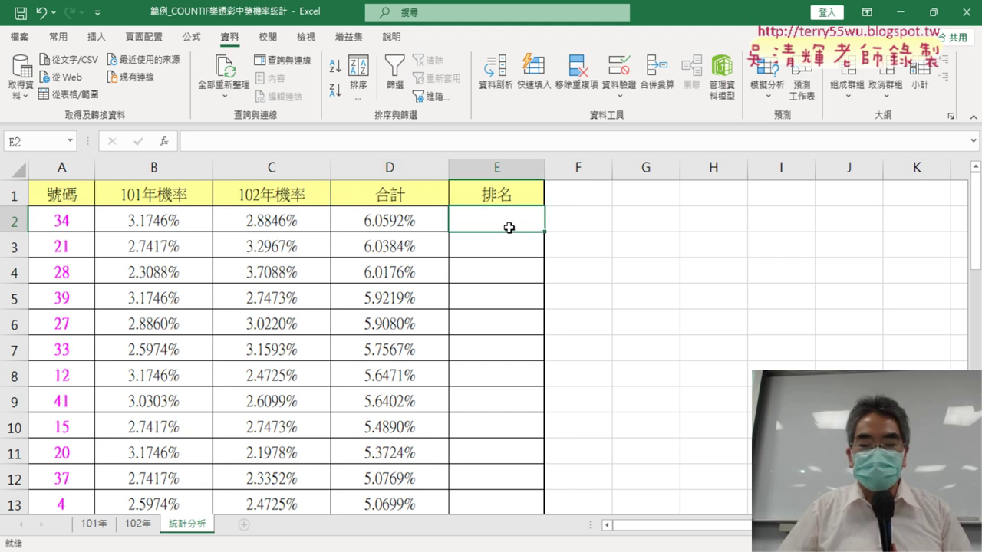
{"action": "type", "text": "1"}
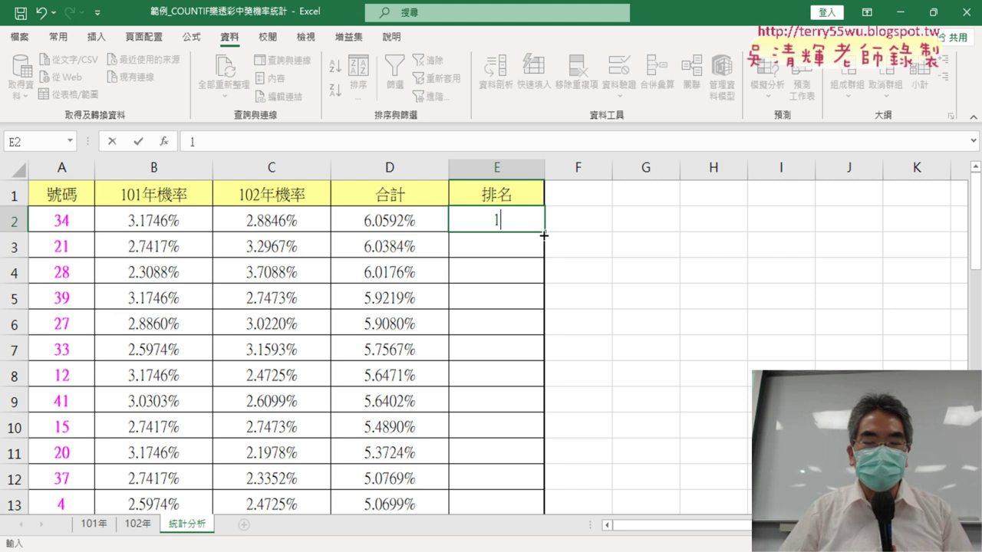
{"action": "left_click", "coordinate": [513, 242]}
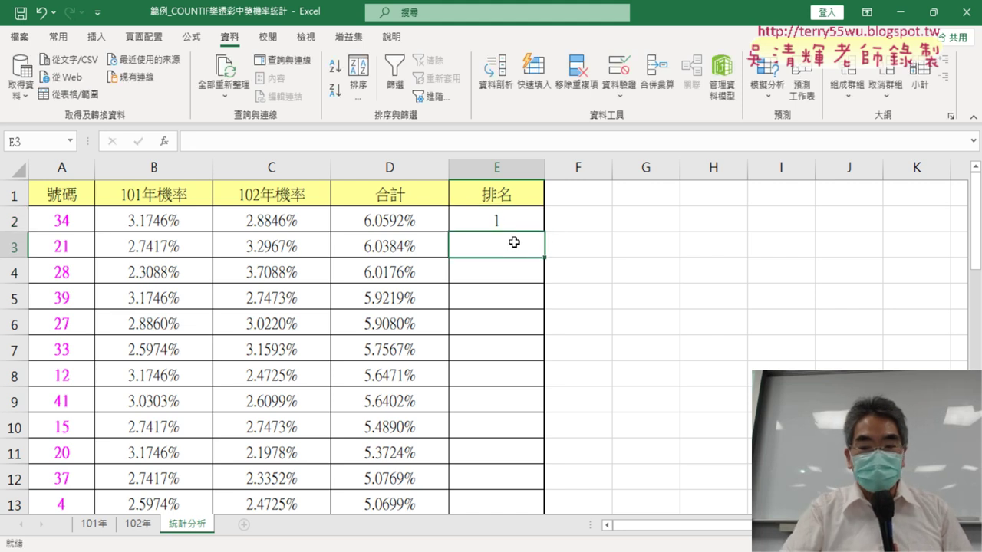
{"action": "left_click", "coordinate": [505, 223]}
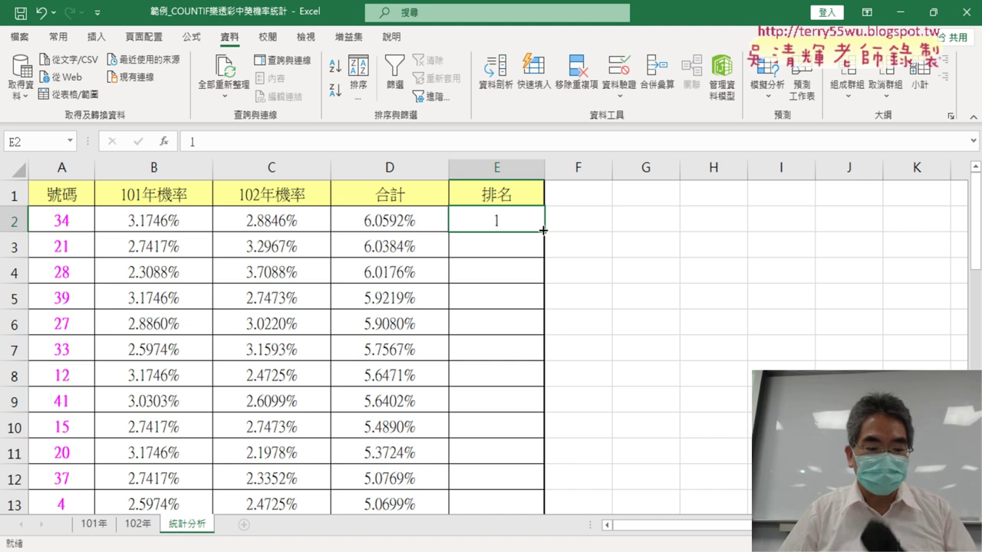
{"action": "mouse_move", "coordinate": [543, 230]}
{"action": "left_mouse_down"}
{"action": "mouse_move", "coordinate": [559, 391]}
{"action": "mouse_move", "coordinate": [552, 500]}
{"action": "left_mouse_up"}
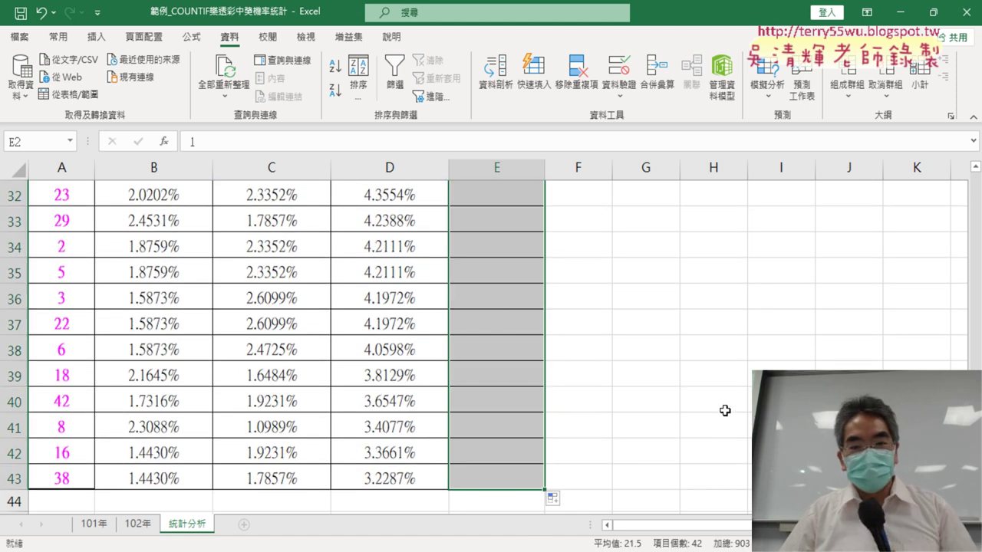
{"action": "scroll", "coordinate": [718, 377], "scroll_direction": "up", "scroll_amount": 5}
{"action": "scroll", "coordinate": [719, 376], "scroll_direction": "up", "scroll_amount": 5}
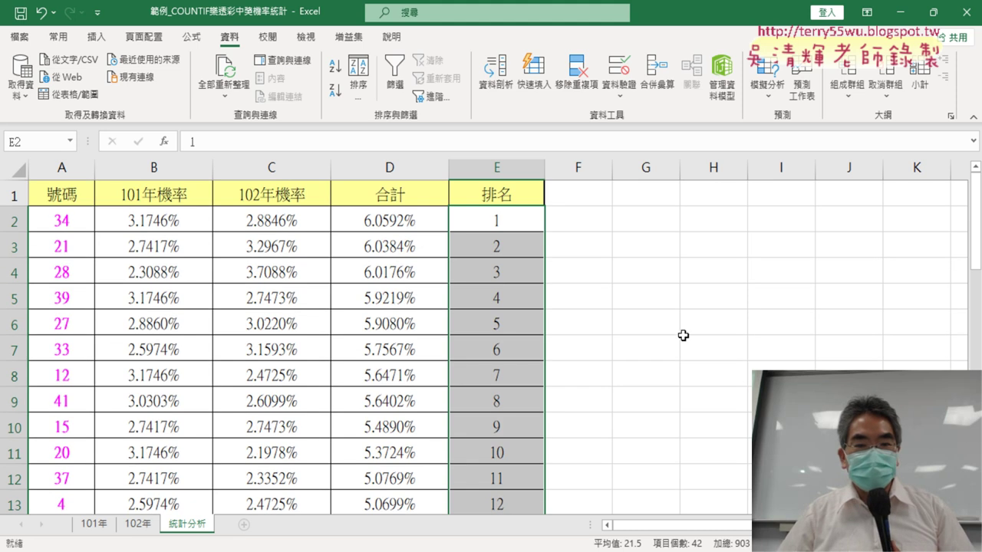
{"action": "left_click", "coordinate": [63, 196]}
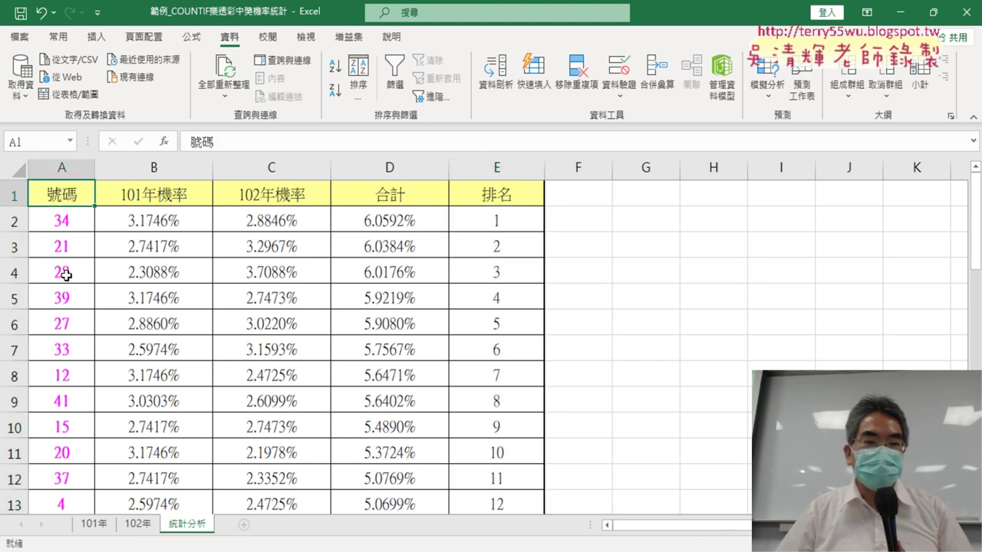
Re-sort the table by 號碼 ascending (Sort A→Z) so number 1 comes first with rank 26.
{"action": "left_click", "coordinate": [334, 70]}
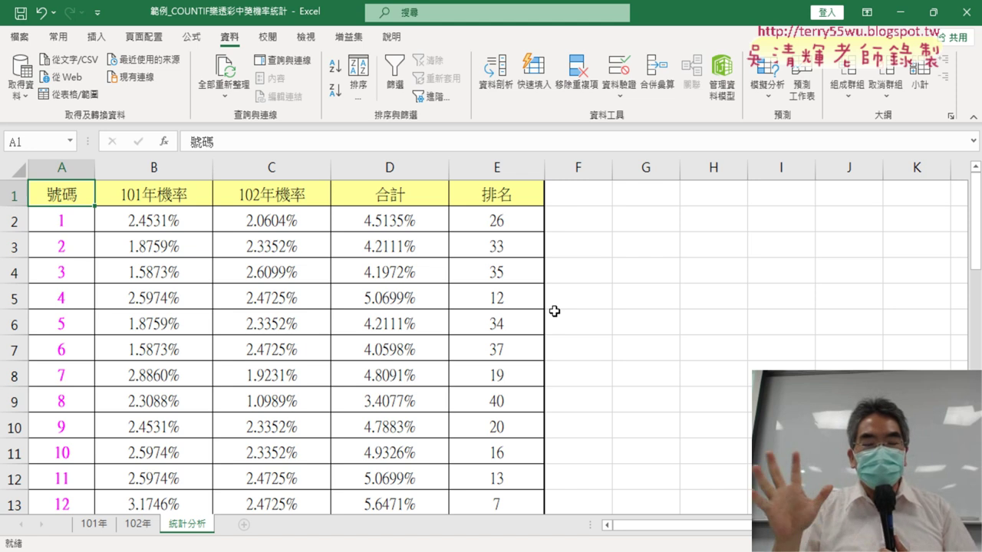
{"action": "left_click", "coordinate": [502, 227]}
{"action": "left_click", "coordinate": [389, 191]}
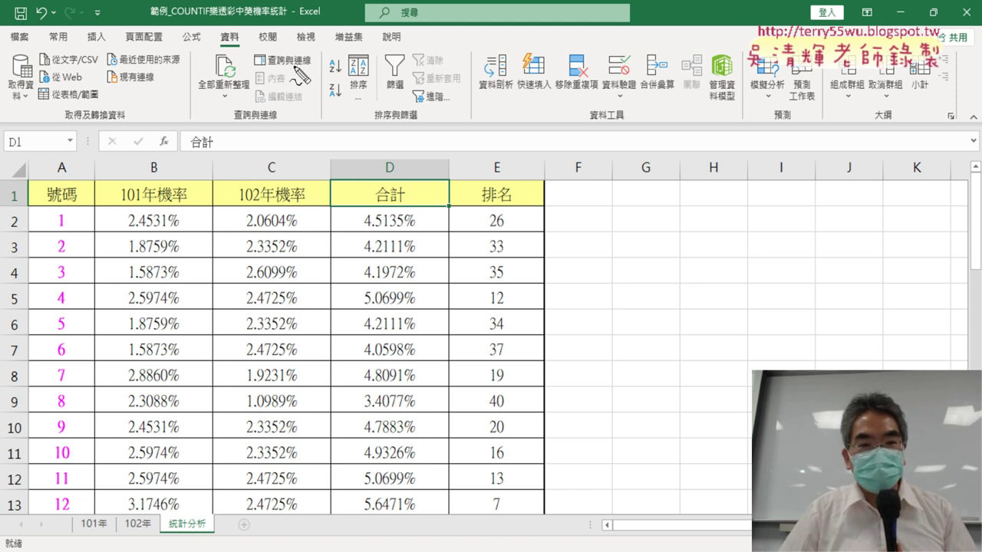
{"action": "left_click_drag", "start_coordinate": [240, 34], "coordinate": [247, 53]}
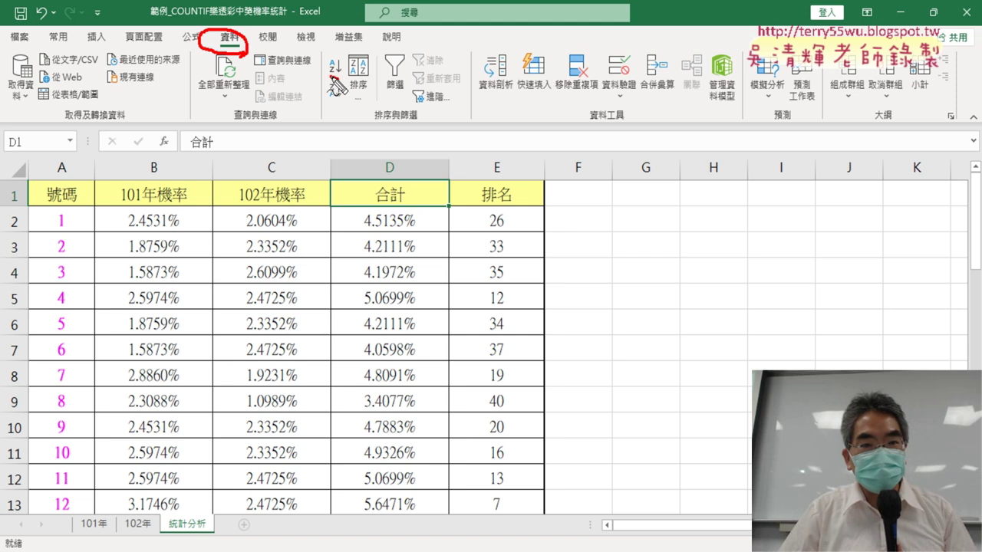
{"action": "mouse_move", "coordinate": [332, 59]}
{"action": "left_mouse_down"}
{"action": "mouse_move", "coordinate": [330, 75]}
{"action": "mouse_move", "coordinate": [352, 101]}
{"action": "left_mouse_up"}
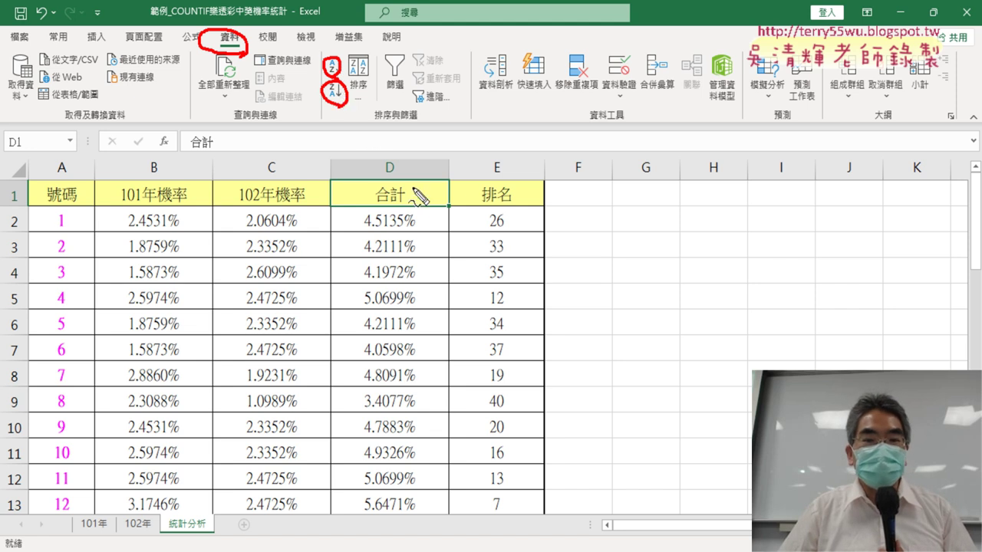
{"action": "left_click_drag", "start_coordinate": [384, 205], "coordinate": [412, 201]}
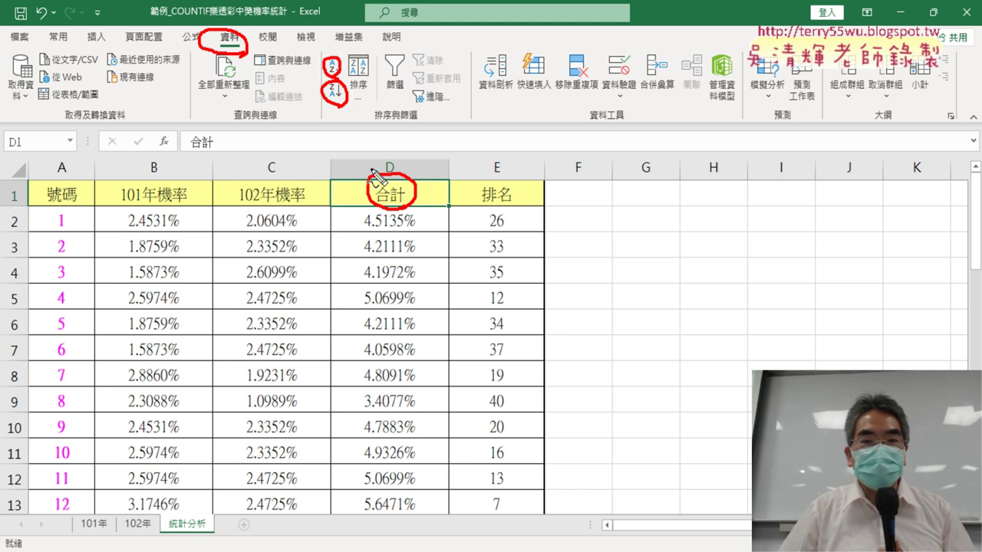
{"action": "mouse_move", "coordinate": [376, 175]}
{"action": "left_mouse_down"}
{"action": "mouse_move", "coordinate": [342, 107]}
{"action": "mouse_move", "coordinate": [355, 116]}
{"action": "left_mouse_up"}
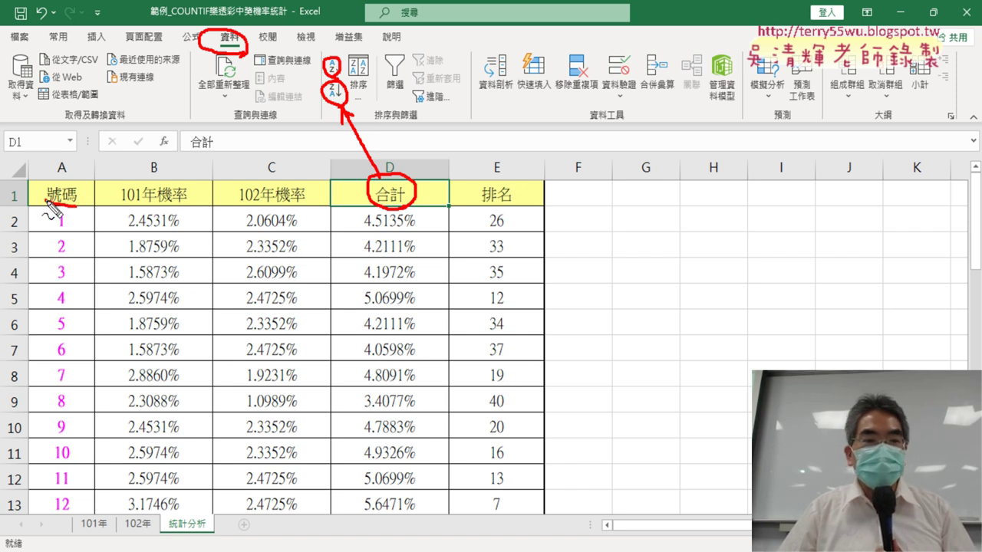
{"action": "left_click_drag", "start_coordinate": [80, 201], "coordinate": [75, 206]}
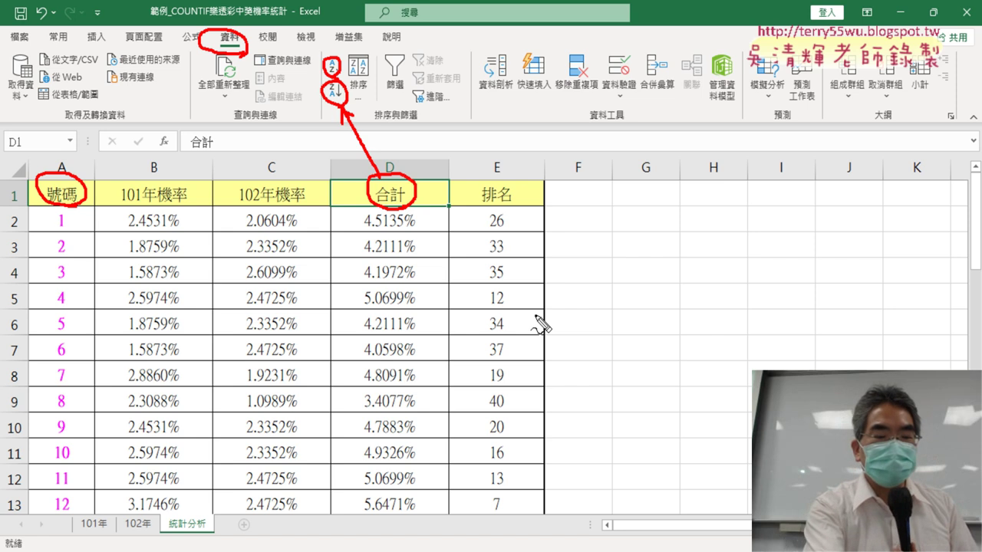
{"action": "key", "text": "Escape"}
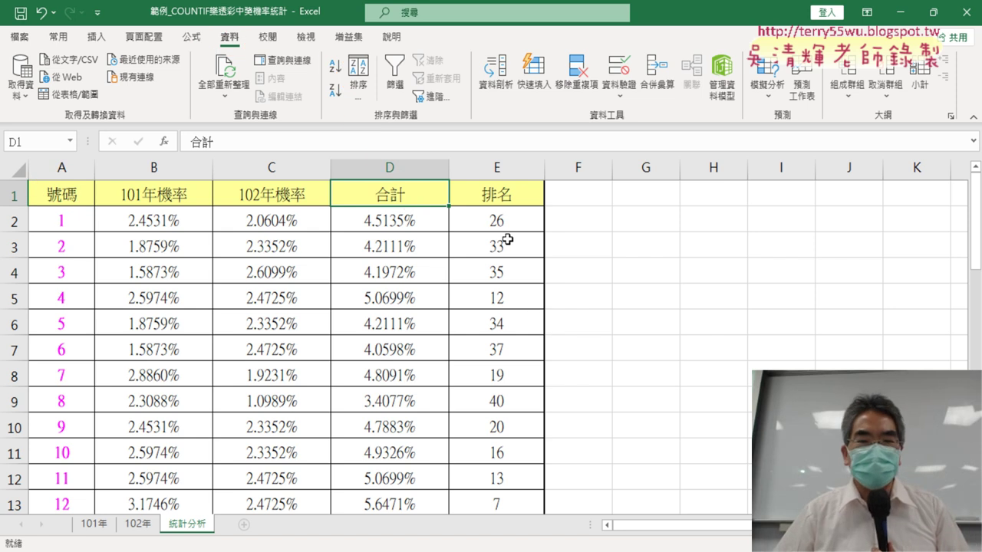
Delete the old 排名 values in E2:E43.
{"action": "left_click", "coordinate": [516, 219]}
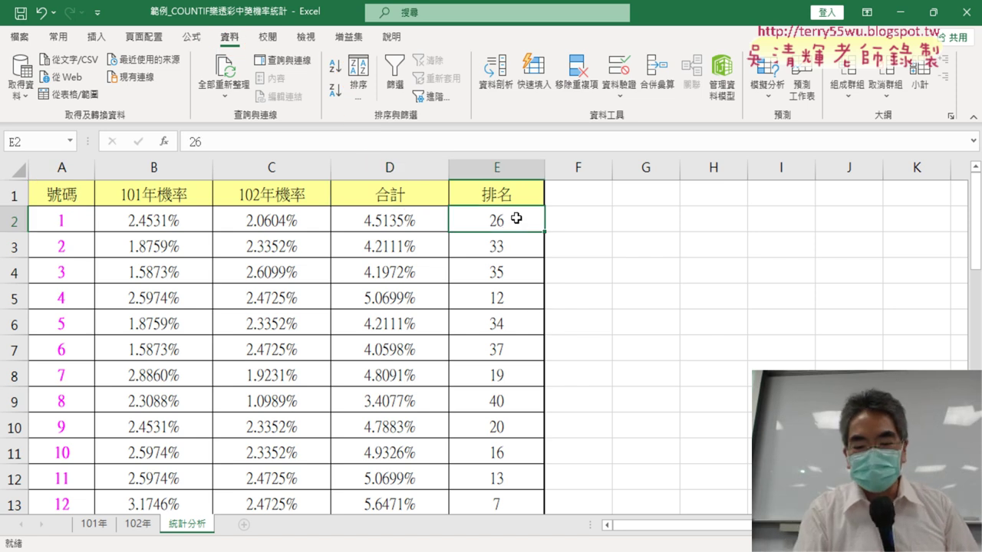
{"action": "key", "text": "Left"}
{"action": "key", "text": "shift+Down"}
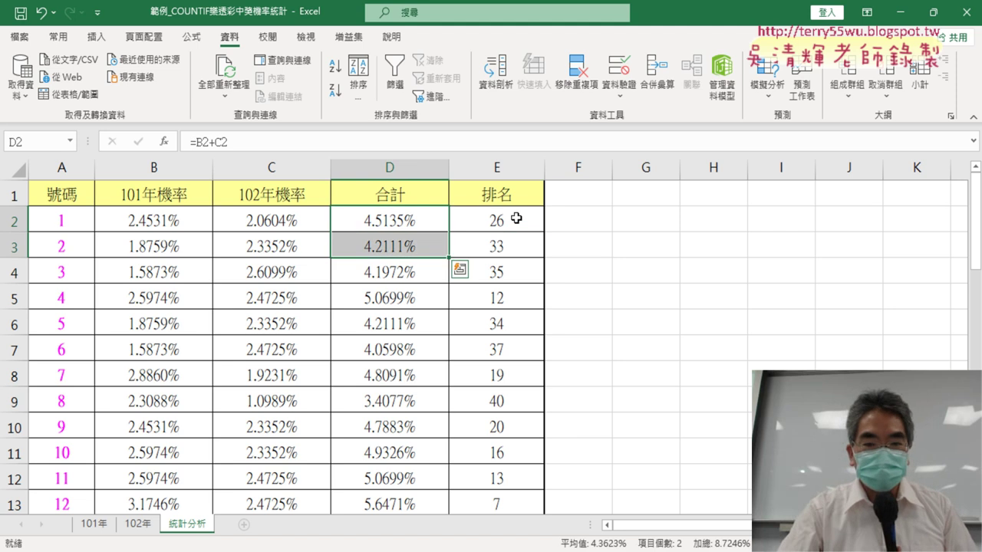
{"action": "left_click", "coordinate": [516, 219]}
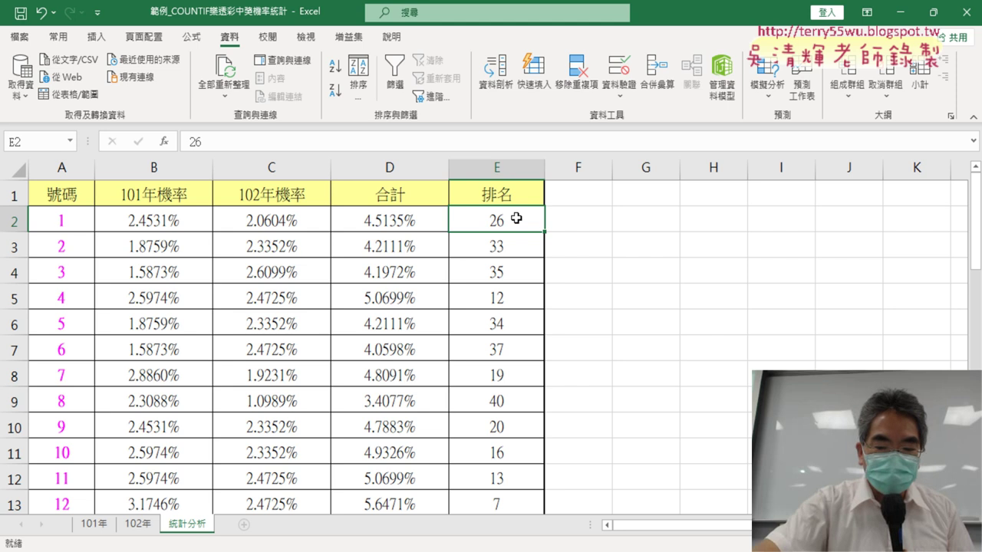
{"action": "key", "text": "ctrl+shift+Down"}
{"action": "scroll", "coordinate": [516, 219], "scroll_direction": "up", "scroll_amount": 10}
{"action": "key", "text": "Delete"}
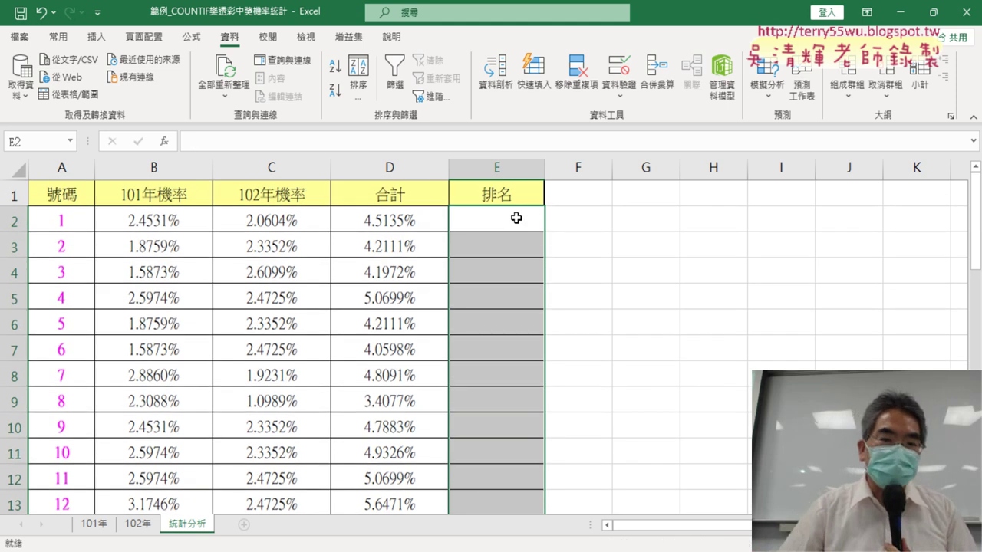
Insert the RANK.EQ function from the 統計 category into E2.
{"action": "left_click", "coordinate": [516, 219]}
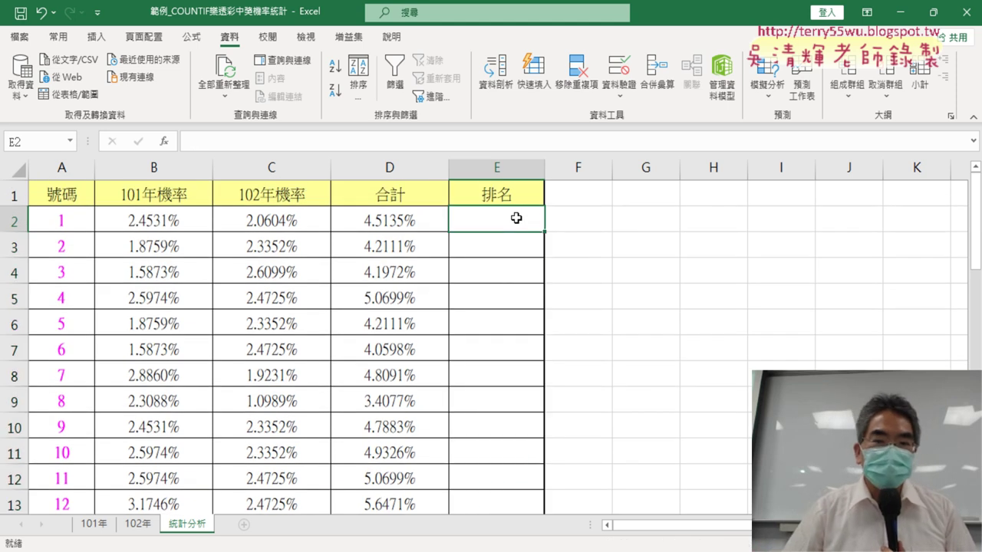
{"action": "left_click", "coordinate": [165, 143]}
{"action": "left_click_drag", "start_coordinate": [503, 74], "coordinate": [695, 82]}
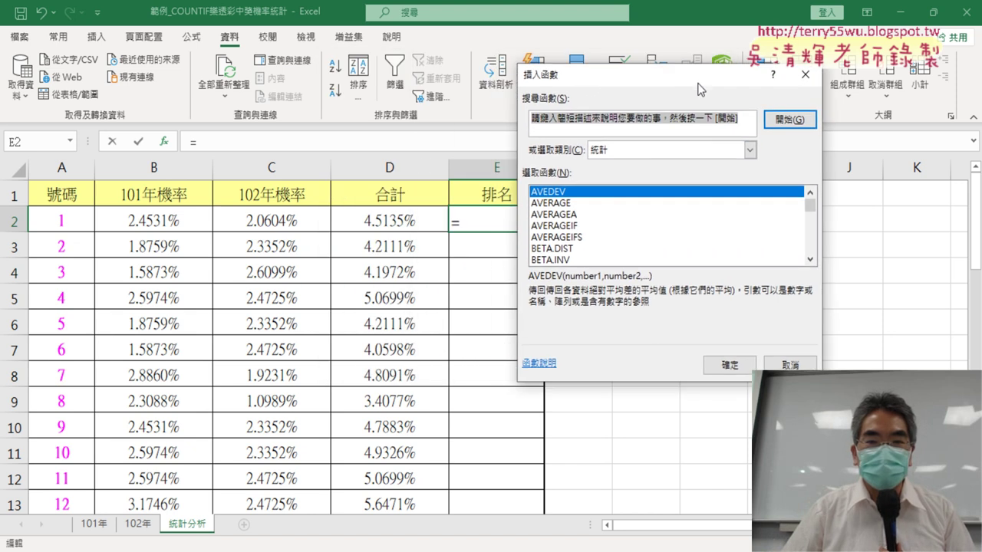
{"action": "left_click", "coordinate": [750, 151]}
{"action": "left_click", "coordinate": [648, 151]}
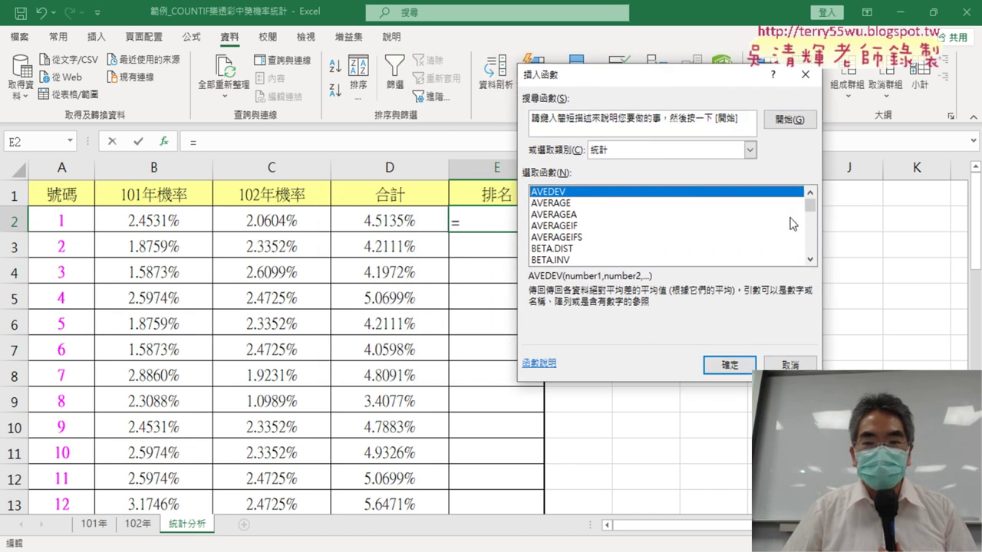
{"action": "scroll", "coordinate": [816, 260], "scroll_direction": "down", "scroll_amount": 5}
{"action": "scroll", "coordinate": [815, 257], "scroll_direction": "down", "scroll_amount": 5}
{"action": "scroll", "coordinate": [813, 255], "scroll_direction": "down", "scroll_amount": 5}
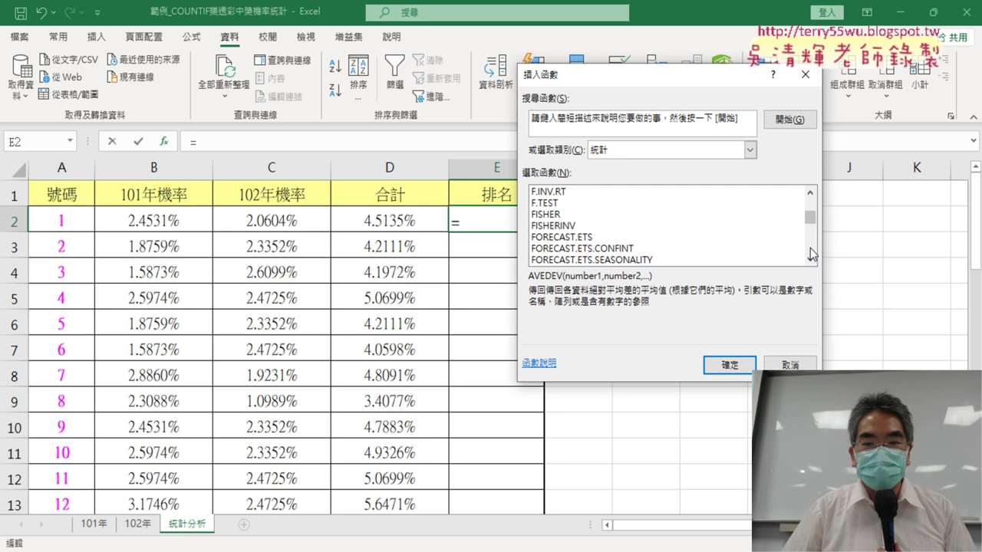
{"action": "scroll", "coordinate": [810, 250], "scroll_direction": "down", "scroll_amount": 5}
{"action": "scroll", "coordinate": [811, 253], "scroll_direction": "down", "scroll_amount": 3}
{"action": "scroll", "coordinate": [811, 253], "scroll_direction": "down", "scroll_amount": 3}
{"action": "scroll", "coordinate": [810, 254], "scroll_direction": "down", "scroll_amount": 3}
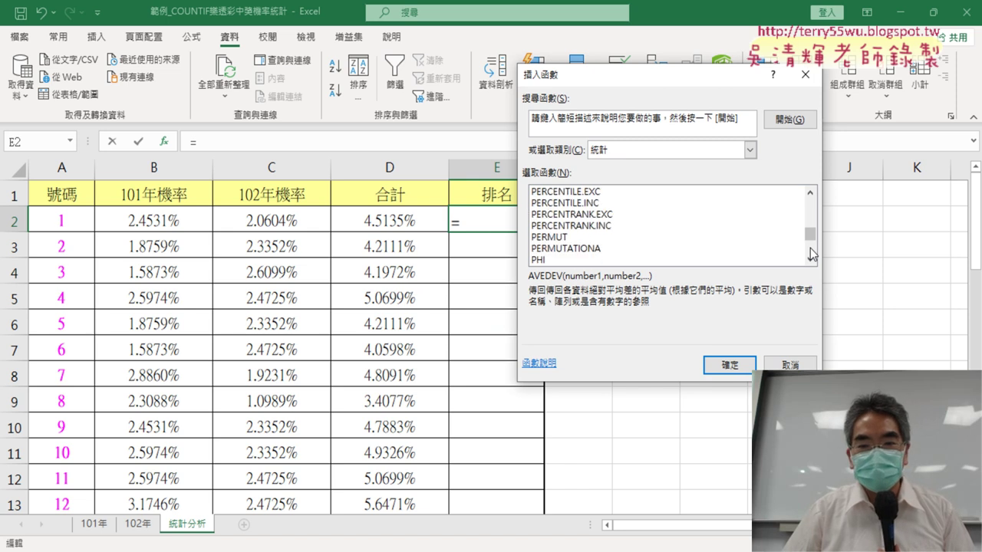
{"action": "scroll", "coordinate": [810, 253], "scroll_direction": "down", "scroll_amount": 3}
{"action": "left_click", "coordinate": [564, 260]}
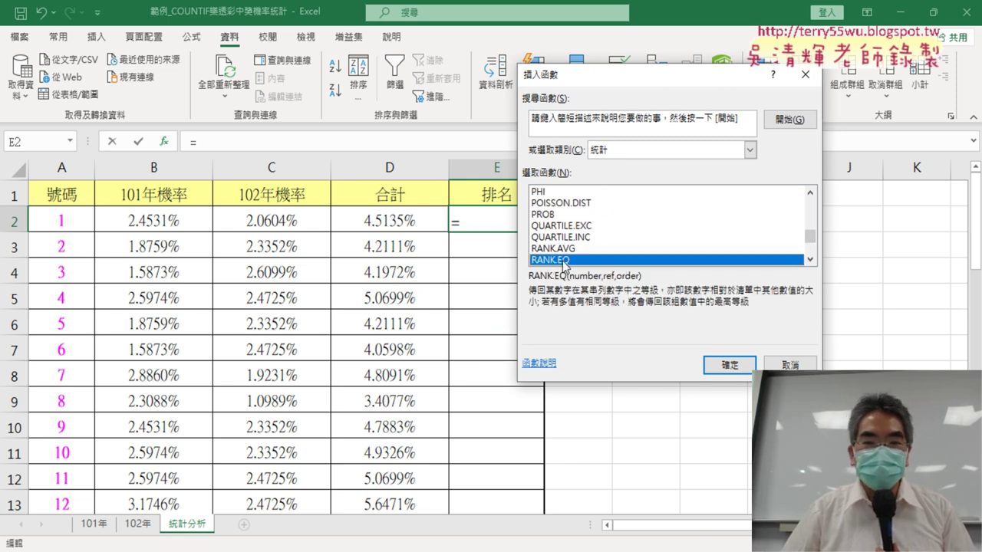
{"action": "left_click_drag", "start_coordinate": [638, 81], "coordinate": [718, 72]}
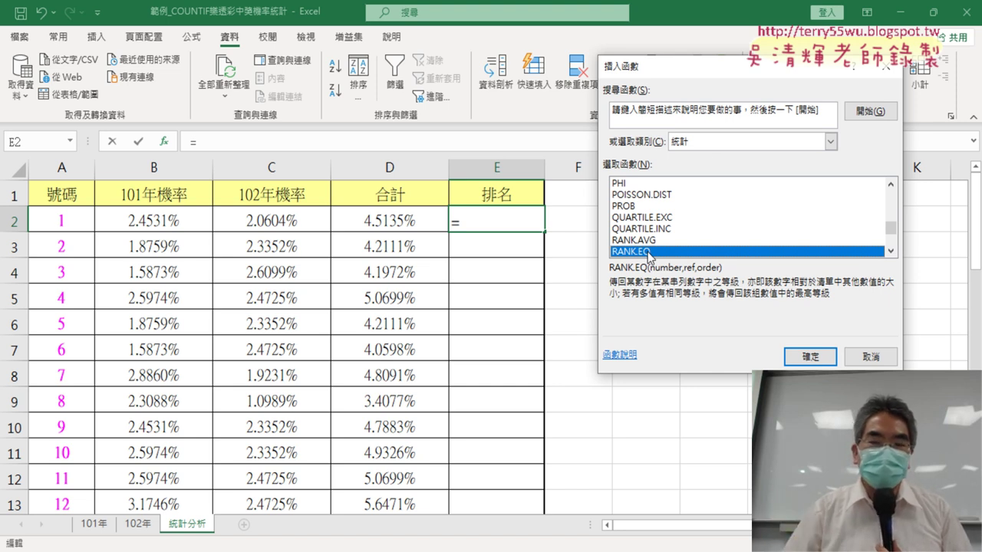
{"action": "left_click", "coordinate": [792, 356]}
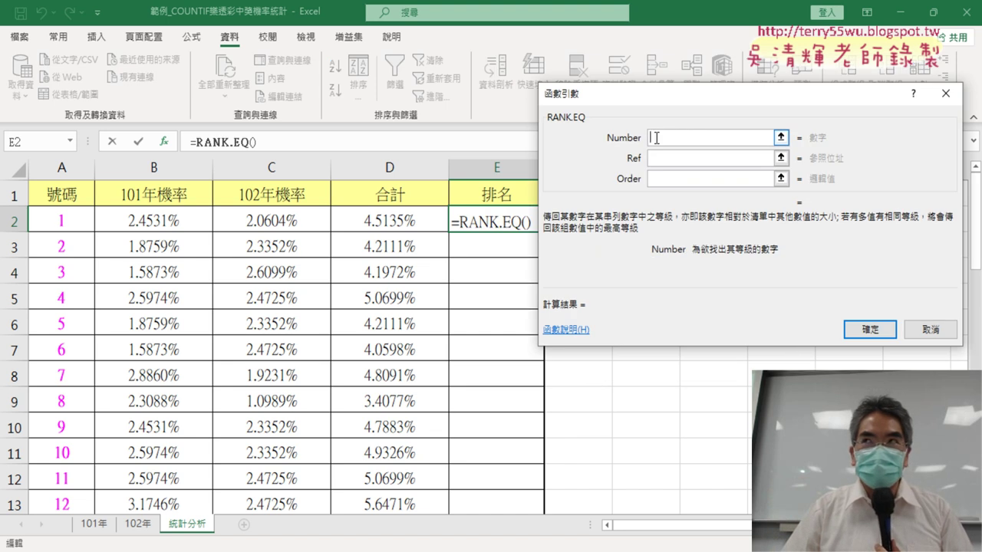
Set RANK.EQ's Number to D2 and Ref to D2:D43, previewing rank 26.
{"action": "left_click", "coordinate": [403, 222]}
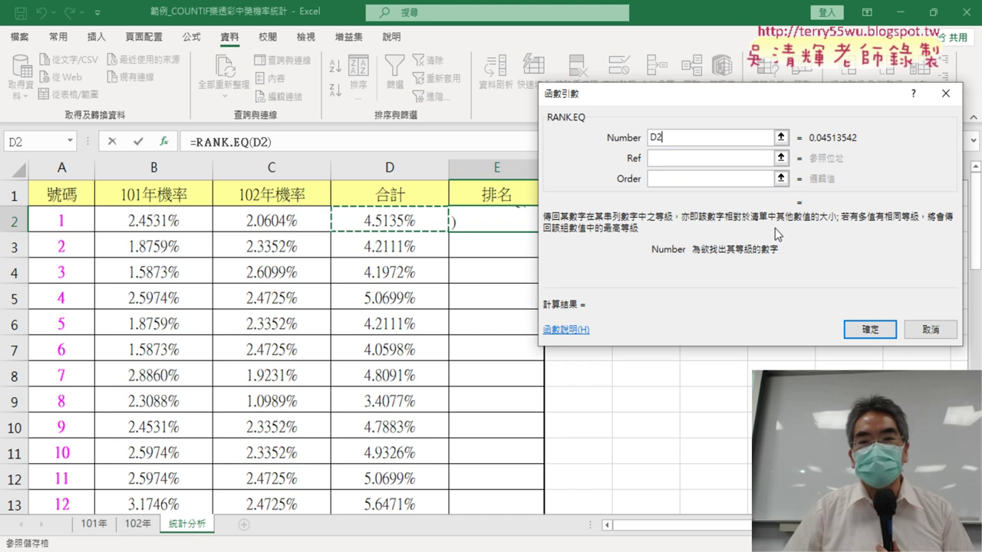
{"action": "left_click", "coordinate": [665, 160]}
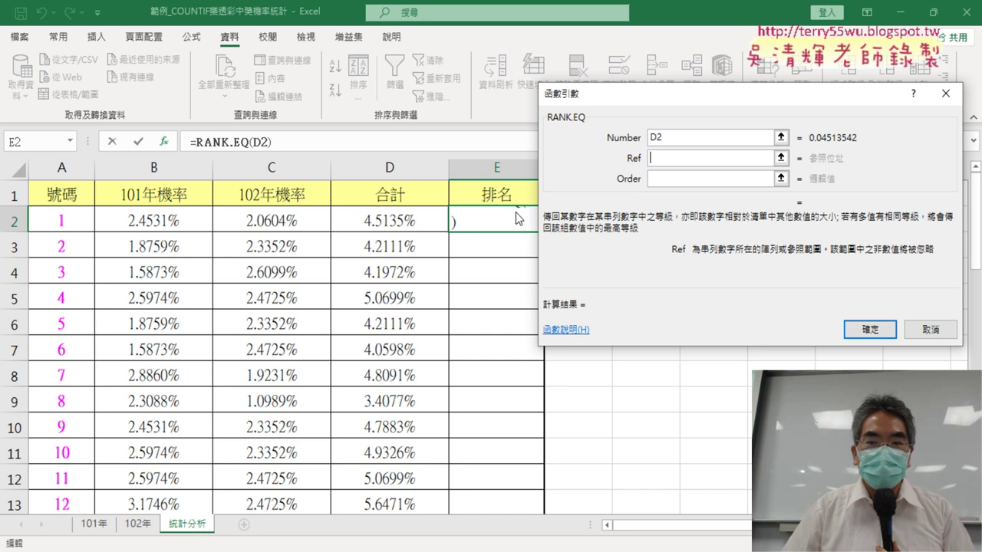
{"action": "left_click", "coordinate": [409, 218]}
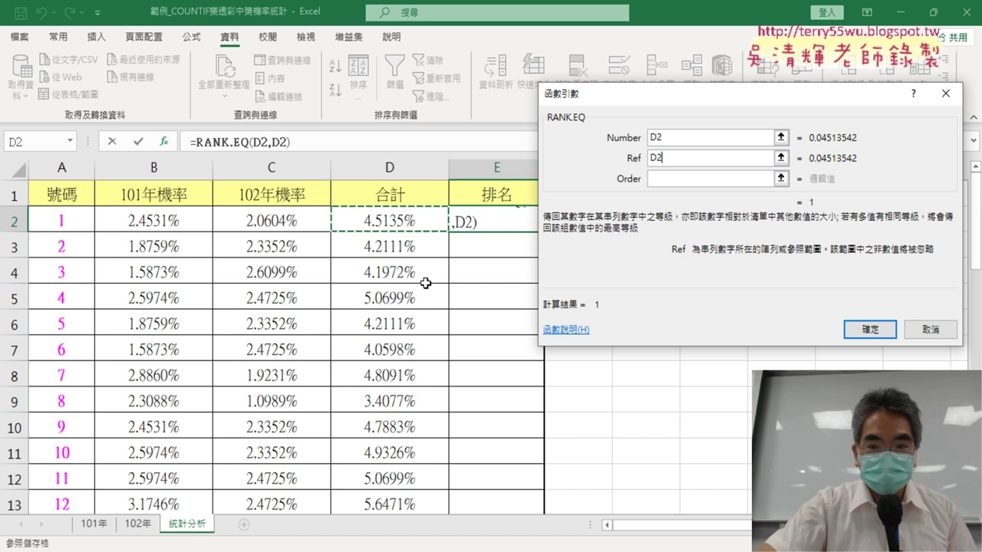
{"action": "key", "text": "ctrl+shift+Down"}
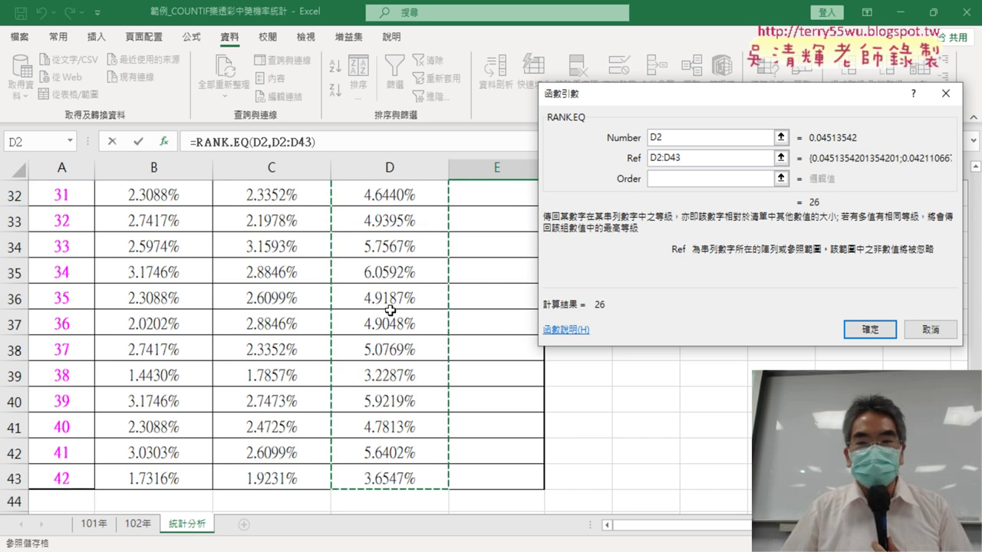
{"action": "left_click_drag", "start_coordinate": [692, 161], "coordinate": [628, 161]}
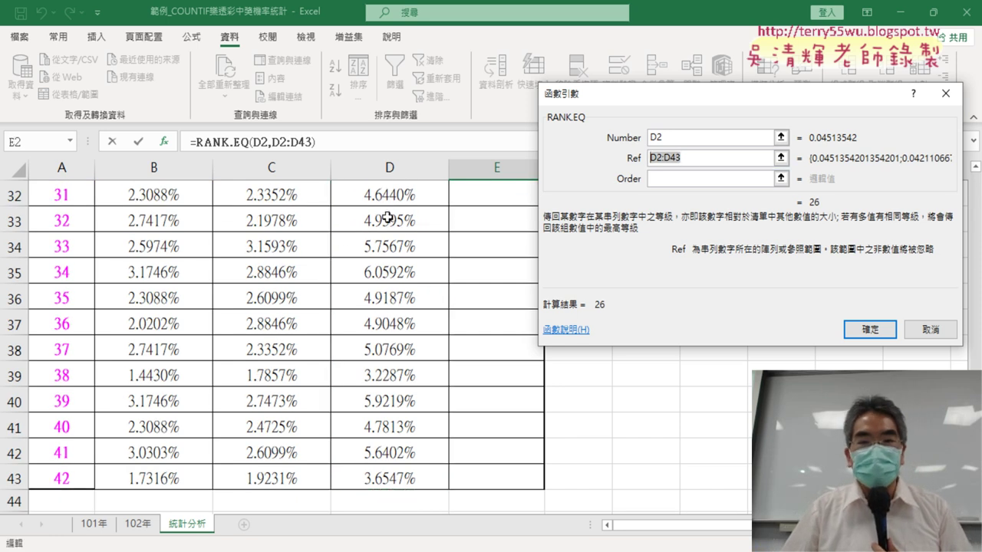
{"action": "left_click", "coordinate": [664, 138]}
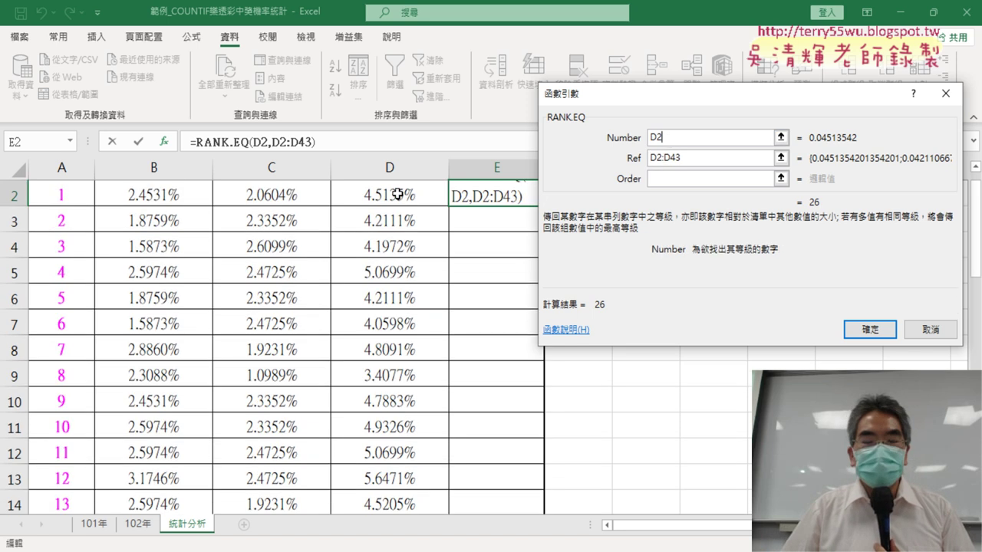
{"action": "scroll", "coordinate": [398, 195], "scroll_direction": "up", "scroll_amount": 1}
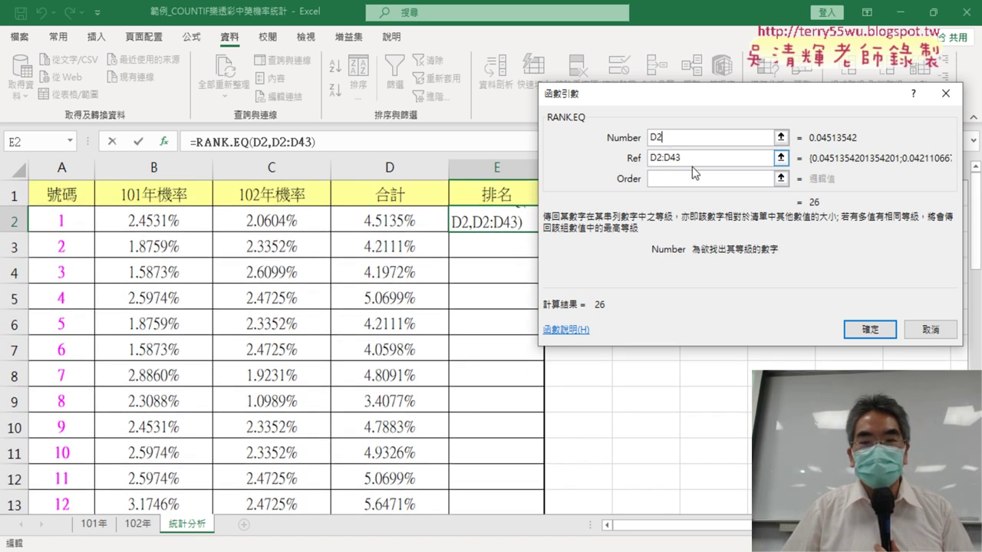
{"action": "left_click_drag", "start_coordinate": [690, 161], "coordinate": [648, 158]}
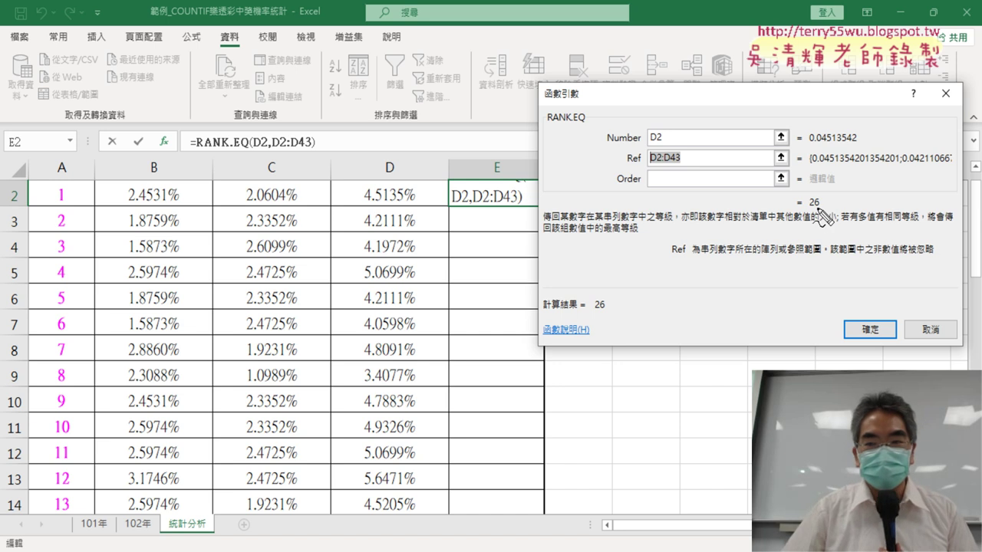
Show the description of the RANK.EQ Order argument in the Function Arguments dialog.
{"action": "left_click_drag", "start_coordinate": [817, 191], "coordinate": [825, 218]}
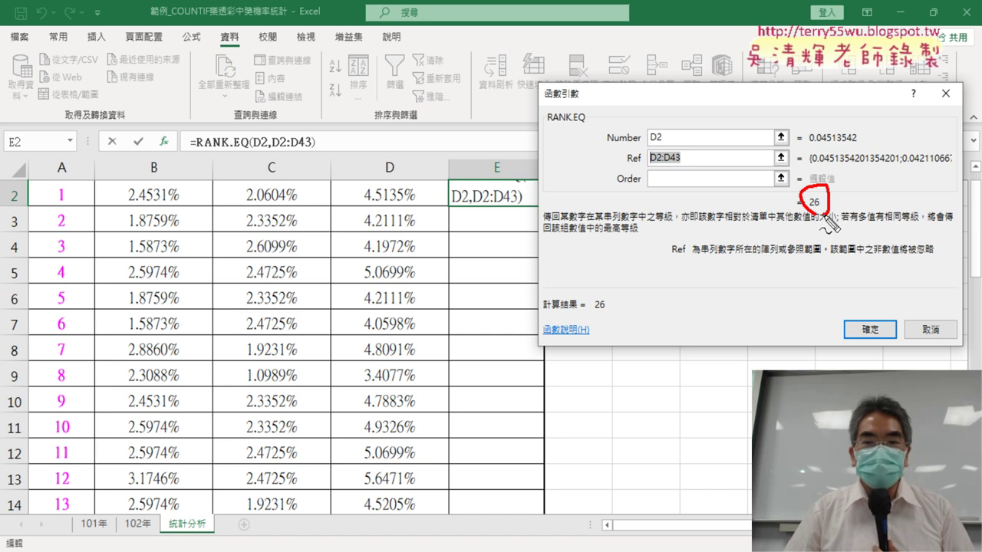
{"action": "left_click_drag", "start_coordinate": [618, 185], "coordinate": [640, 184]}
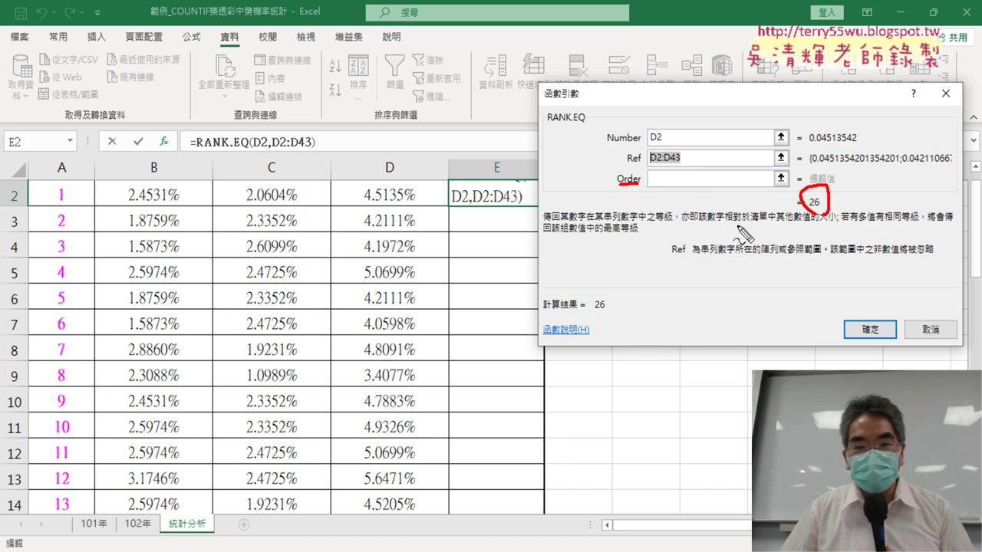
{"action": "key", "text": "Escape"}
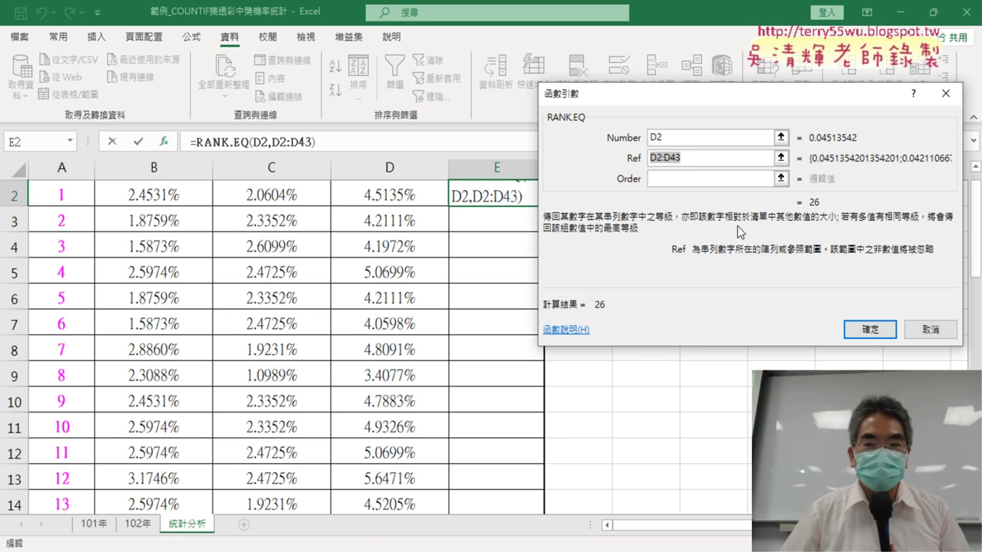
{"action": "left_click", "coordinate": [668, 184]}
{"action": "left_click", "coordinate": [669, 184]}
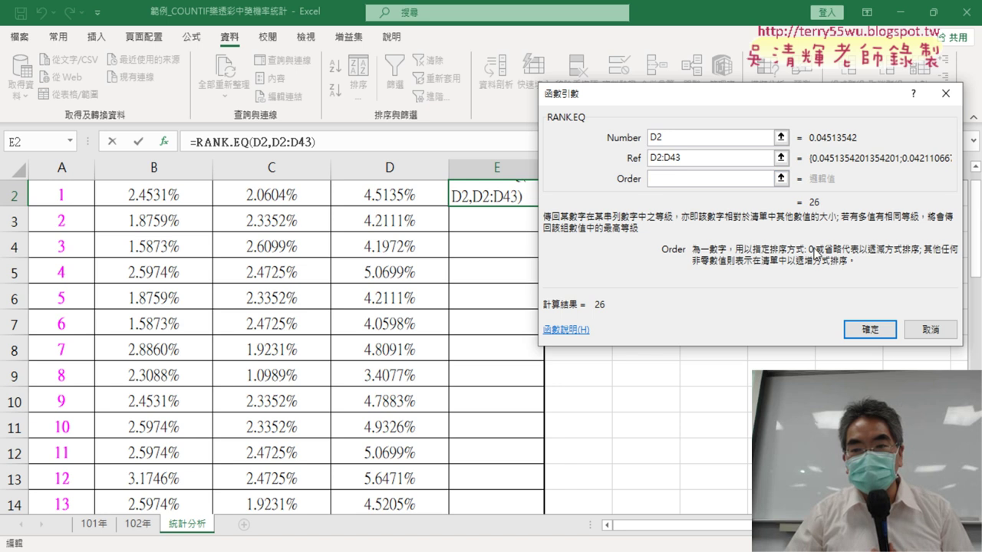
Try Order values 0 and 1, leave Order blank, and confirm =RANK.EQ(D2,D2:D43) showing 26.
{"action": "left_click", "coordinate": [693, 184]}
{"action": "type", "text": "0"}
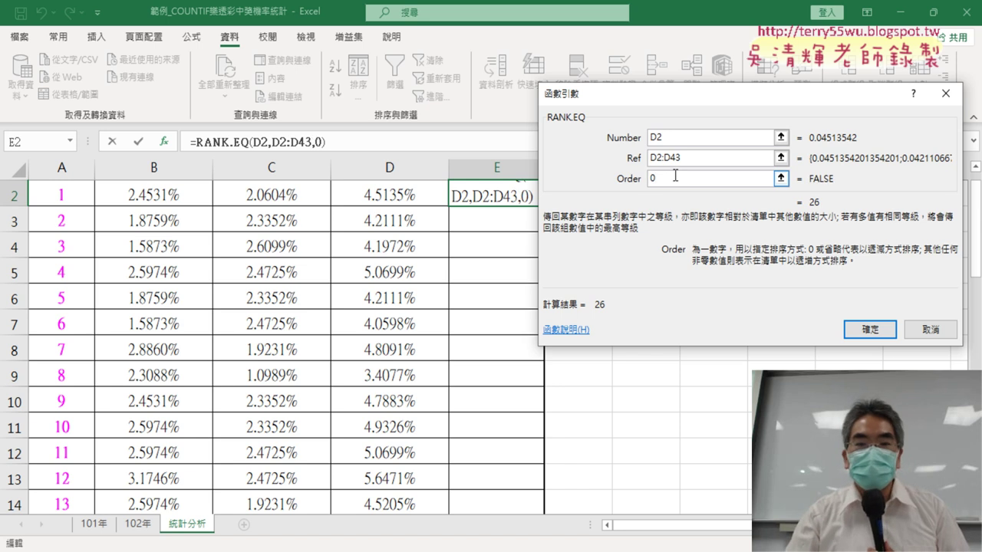
{"action": "key", "text": "BackSpace"}
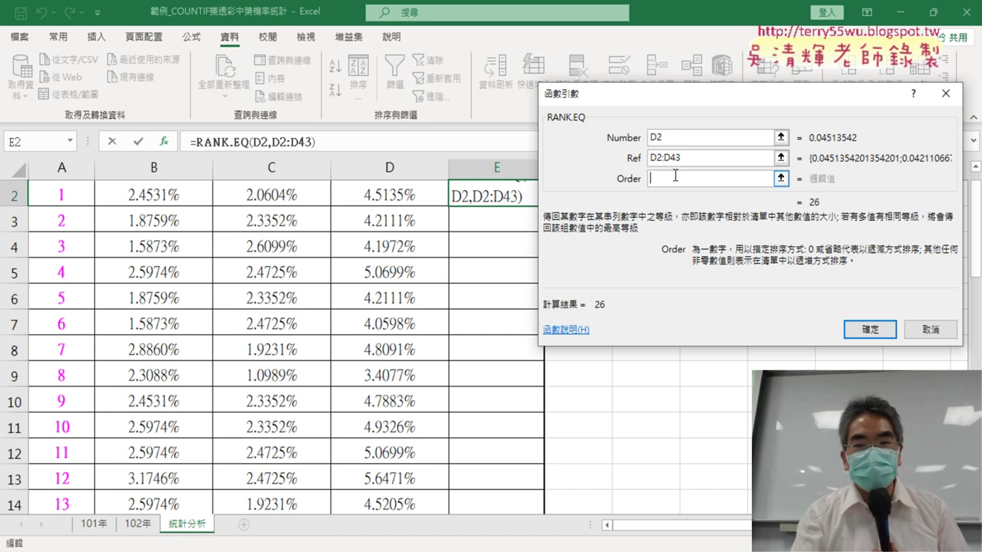
{"action": "type", "text": "1"}
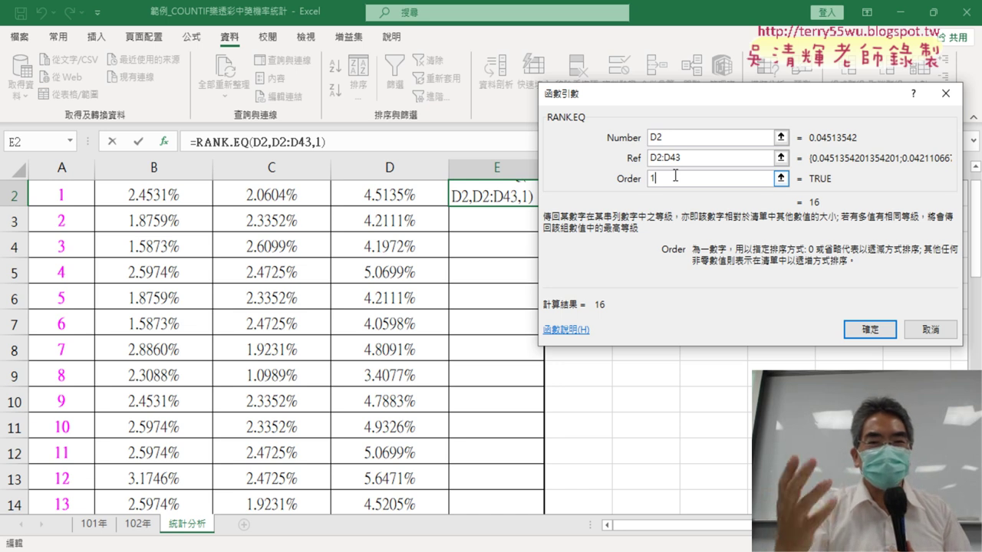
{"action": "key", "text": "BackSpace"}
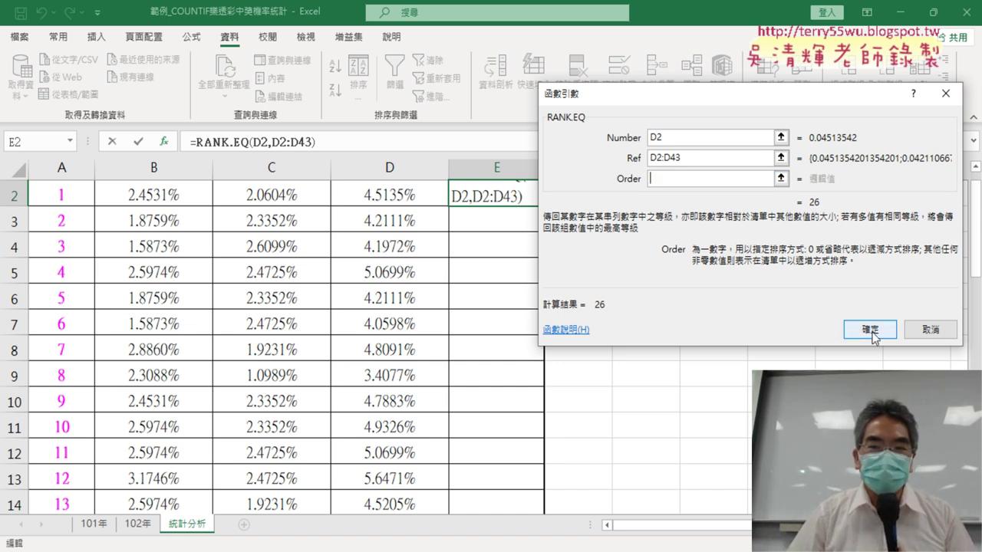
{"action": "left_click", "coordinate": [691, 159]}
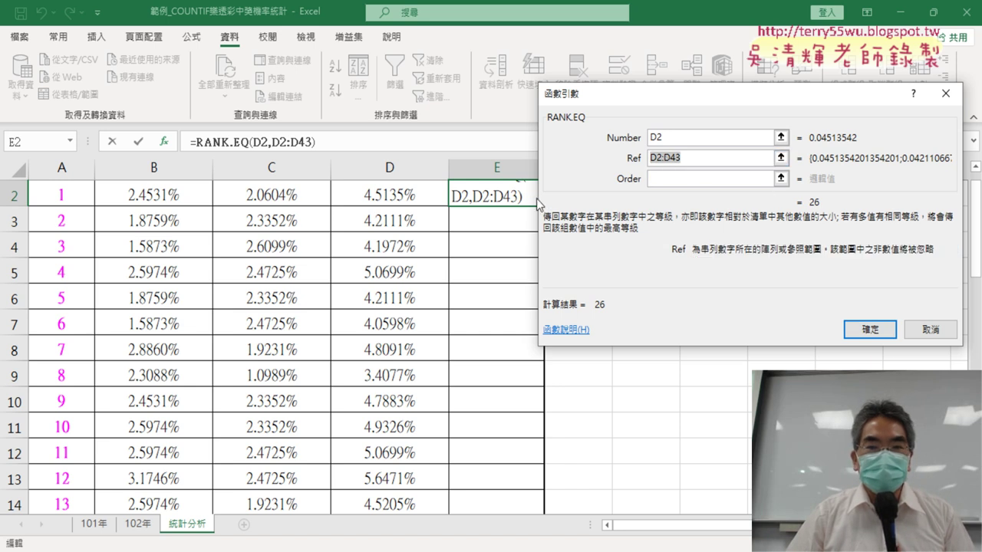
{"action": "left_click", "coordinate": [655, 161]}
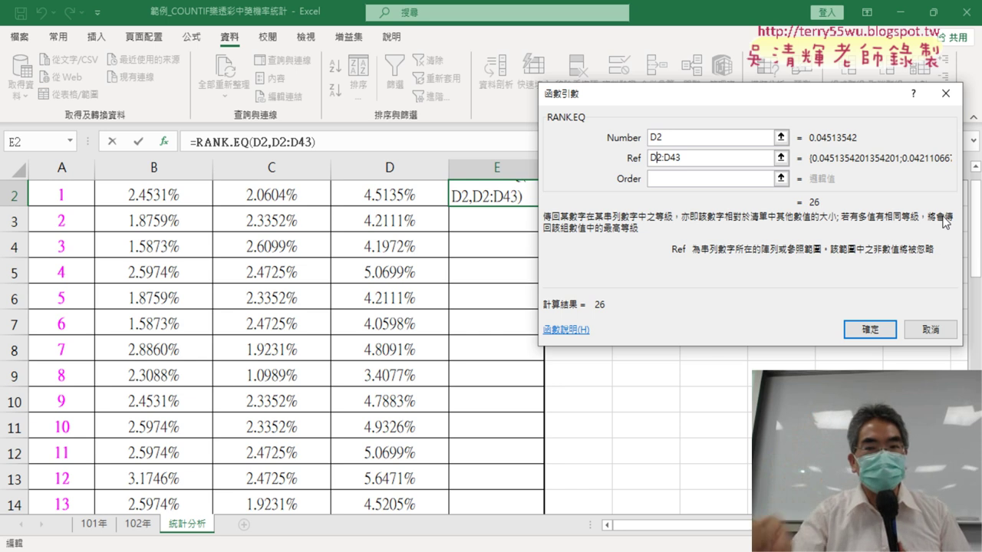
{"action": "double_click", "coordinate": [688, 157]}
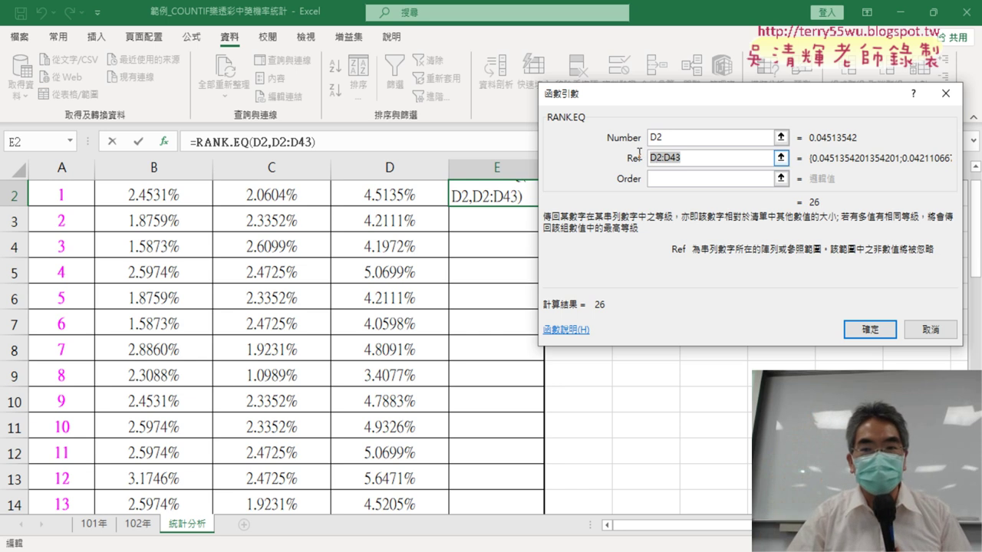
{"action": "left_click", "coordinate": [869, 329]}
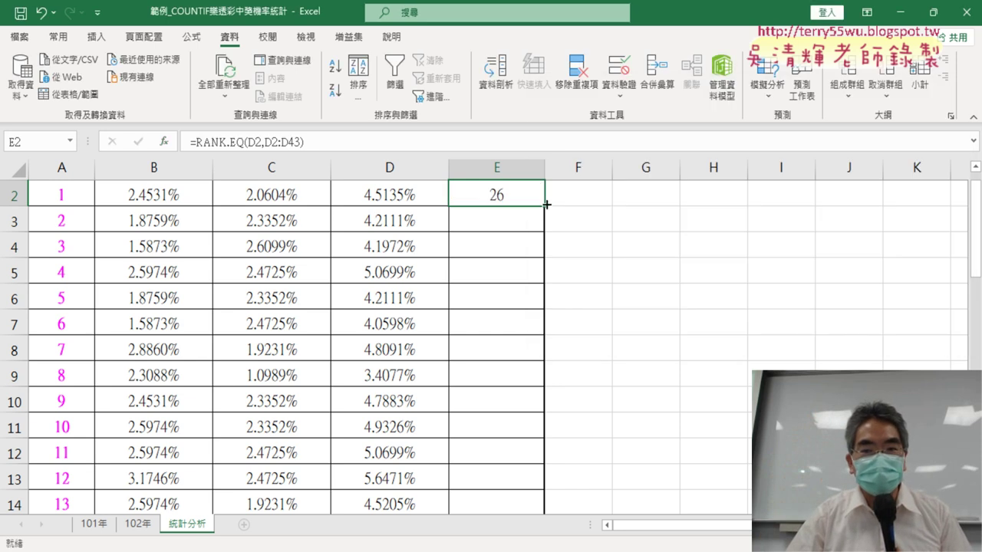
Copy the rank formula to E3 and compare it with E2, noting the range shifted to D3:D44.
{"action": "left_click_drag", "start_coordinate": [546, 204], "coordinate": [512, 221]}
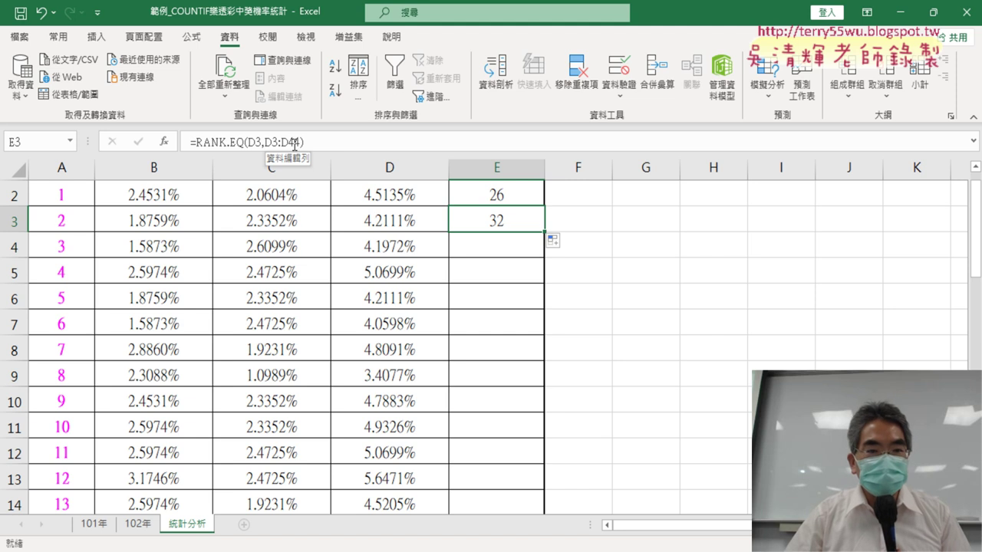
{"action": "left_click", "coordinate": [506, 195]}
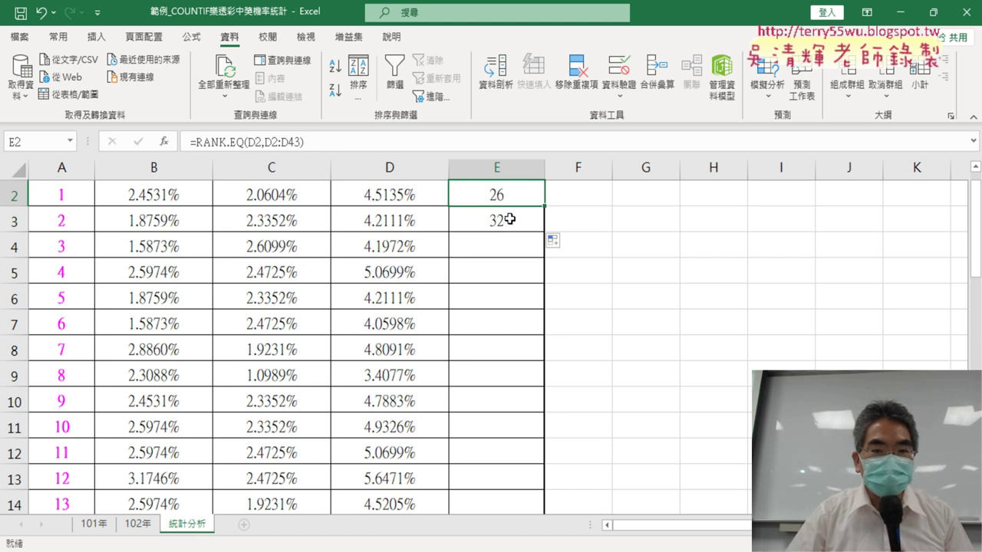
{"action": "left_click", "coordinate": [509, 219]}
{"action": "left_click", "coordinate": [499, 197]}
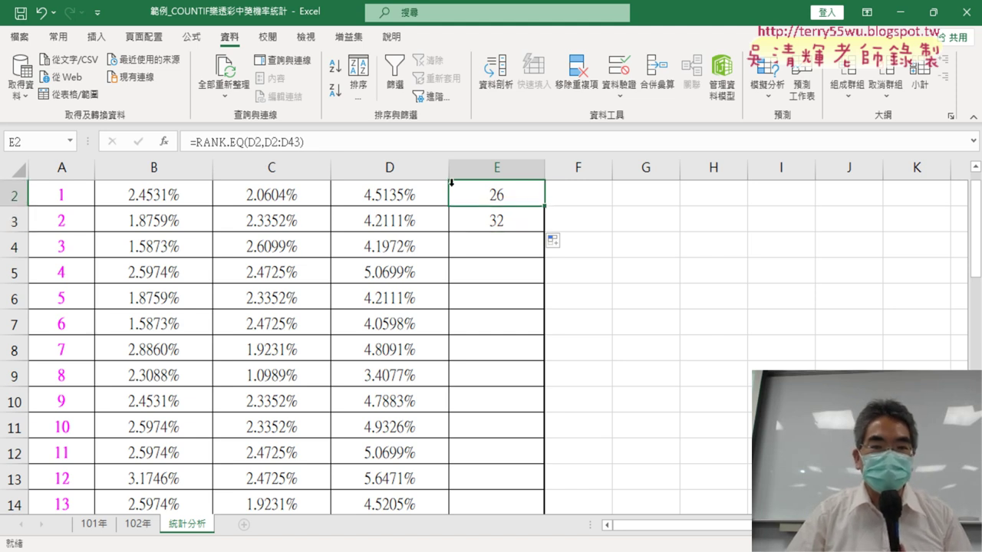
{"action": "left_click", "coordinate": [276, 142]}
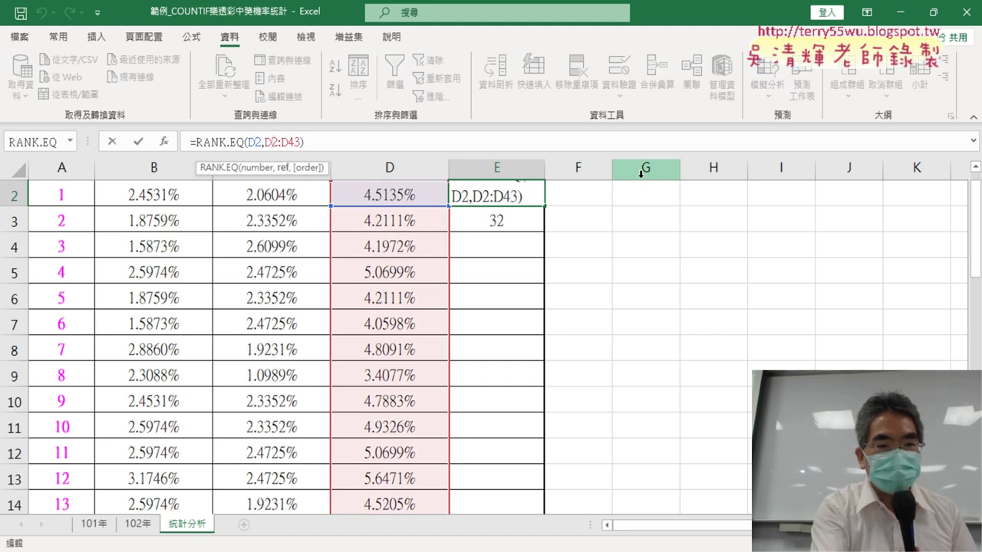
Lock E2's range rows so the formula reads =RANK.EQ(D2,D$2:D$43).
{"action": "type", "text": "$2:D"}
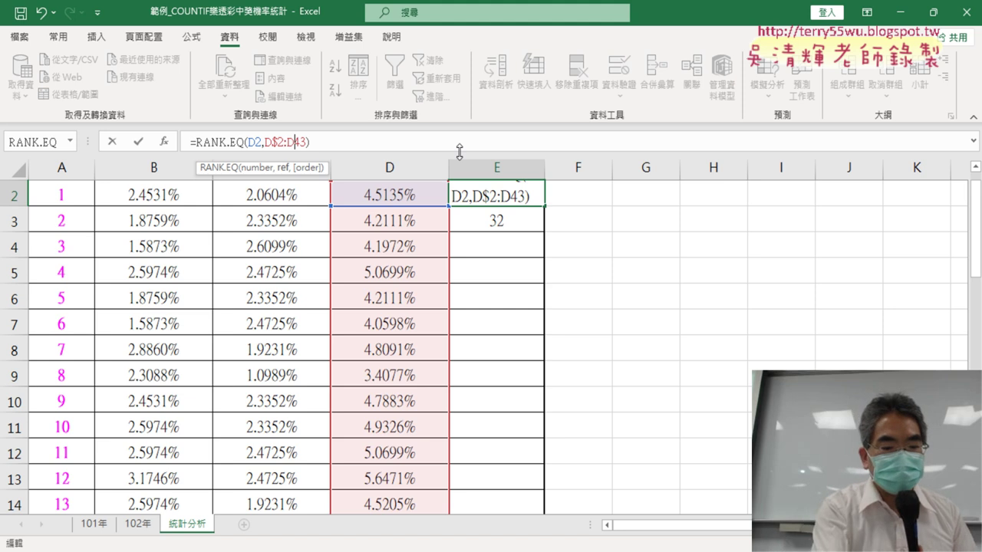
{"action": "type", "text": "$"}
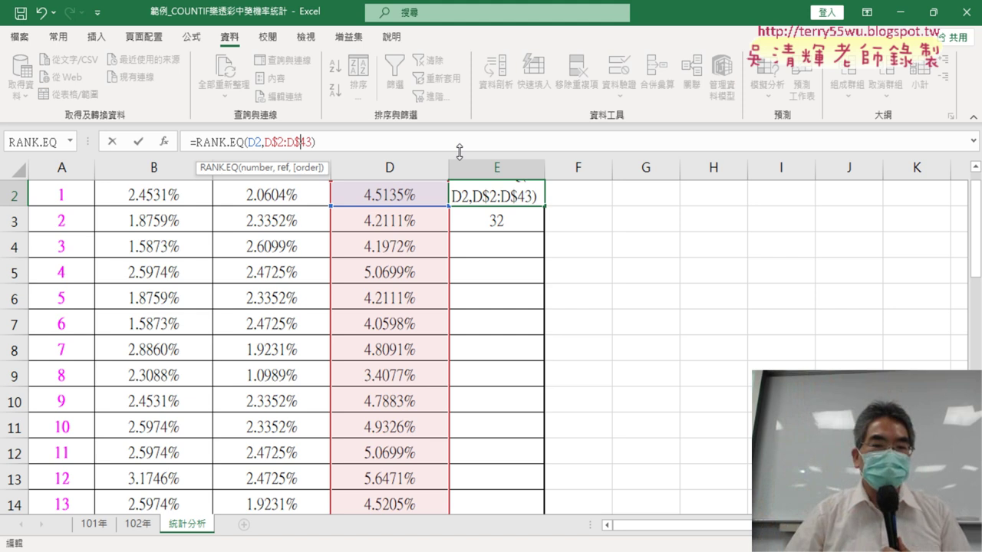
{"action": "left_click", "coordinate": [139, 142]}
{"action": "scroll", "coordinate": [436, 222], "scroll_direction": "up", "scroll_amount": 1}
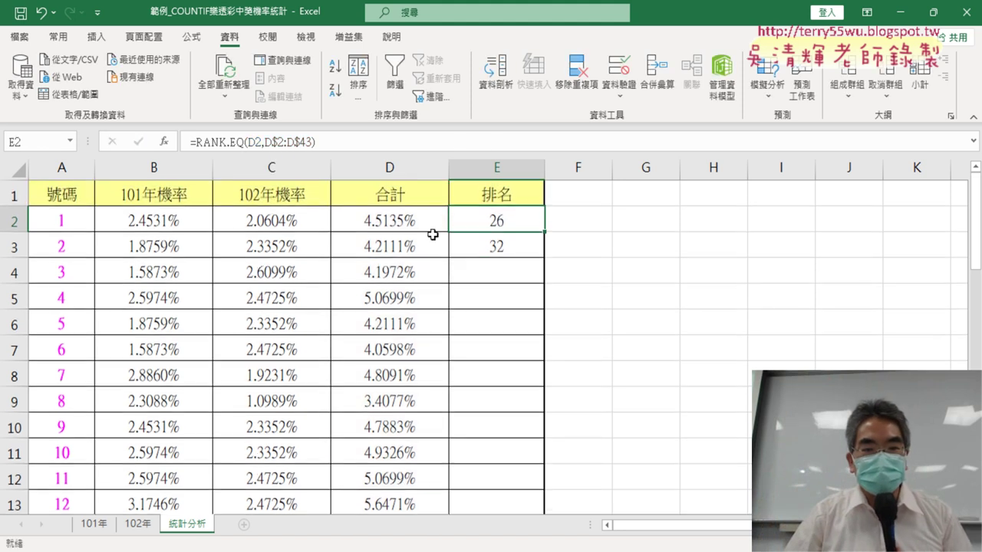
{"action": "left_click", "coordinate": [391, 220]}
{"action": "left_click", "coordinate": [476, 220]}
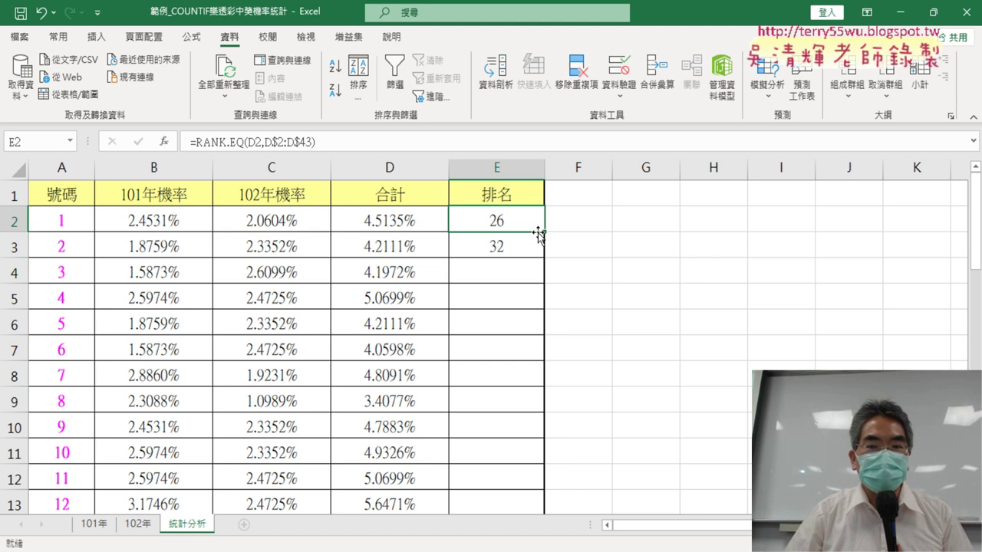
Fill the locked RANK.EQ formula from E2 down to E43 to rank every 合計 total.
{"action": "left_click_drag", "start_coordinate": [545, 232], "coordinate": [546, 258]}
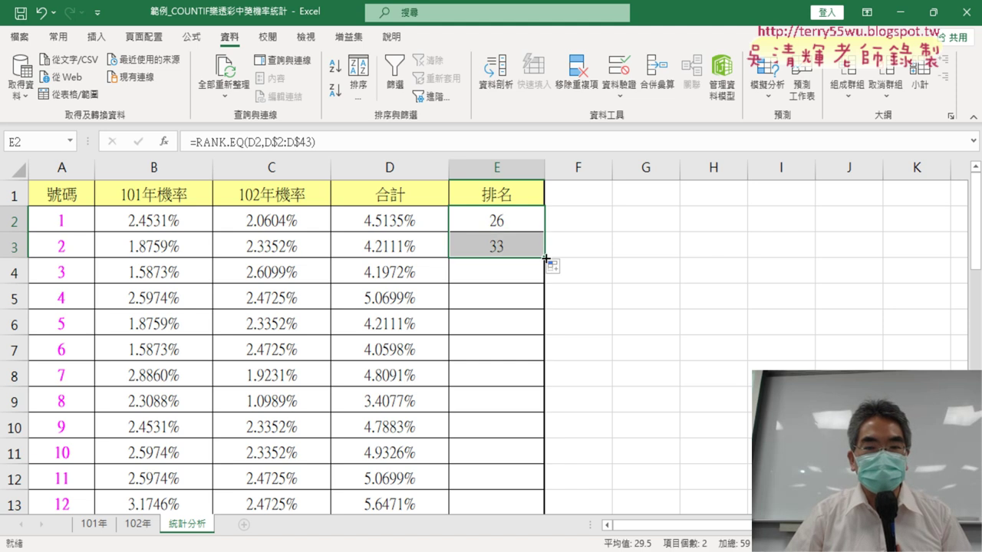
{"action": "double_click", "coordinate": [546, 259]}
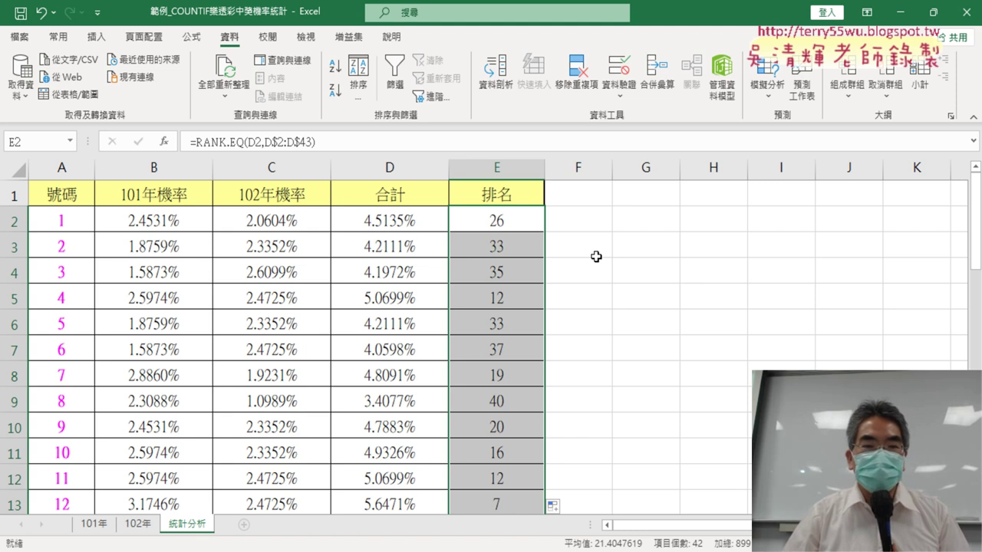
{"action": "left_click", "coordinate": [508, 220]}
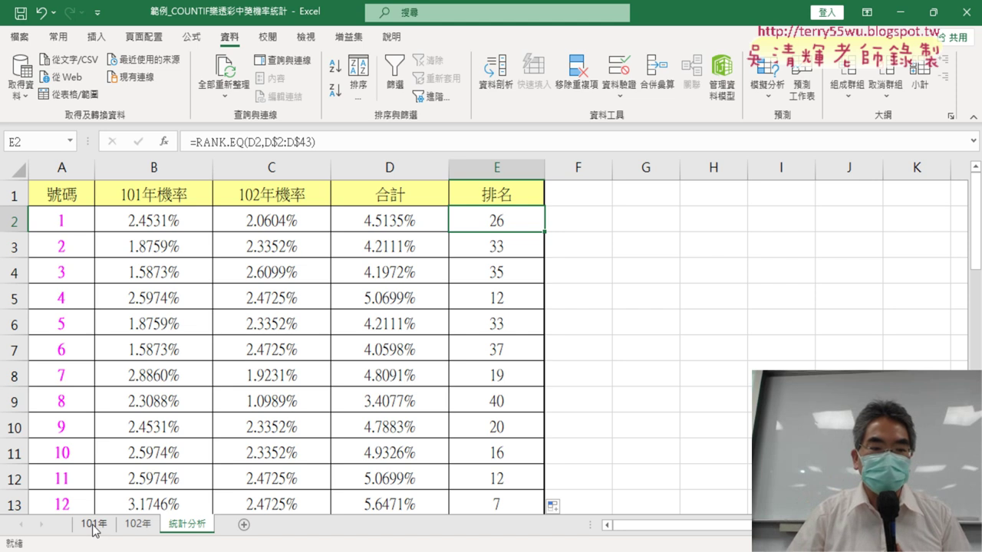
{"action": "left_click", "coordinate": [95, 526]}
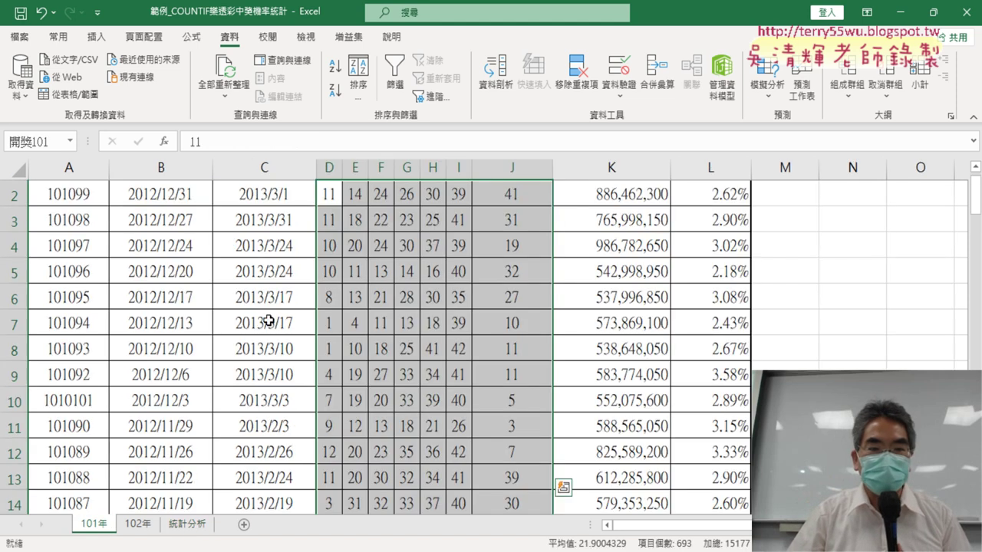
{"action": "left_click", "coordinate": [58, 142]}
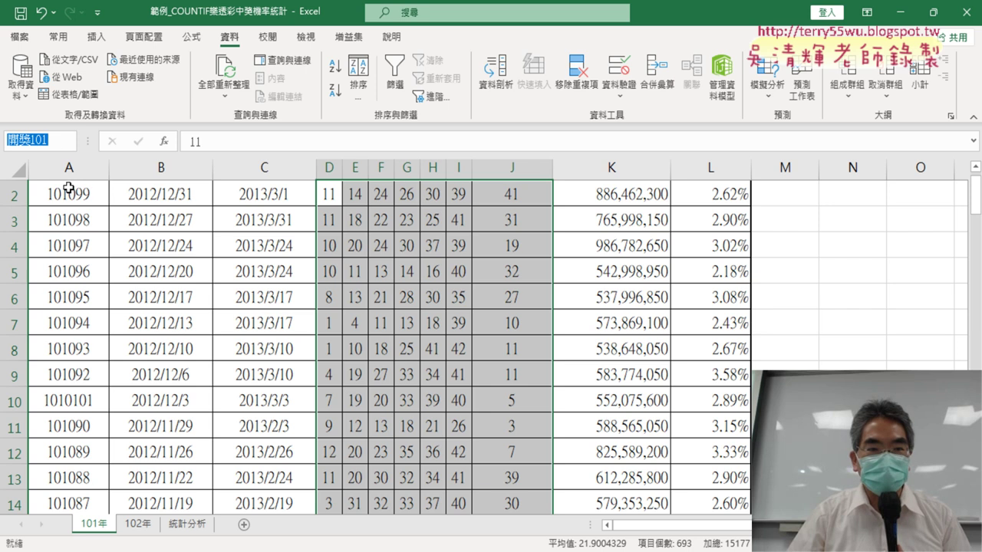
{"action": "left_click", "coordinate": [188, 528]}
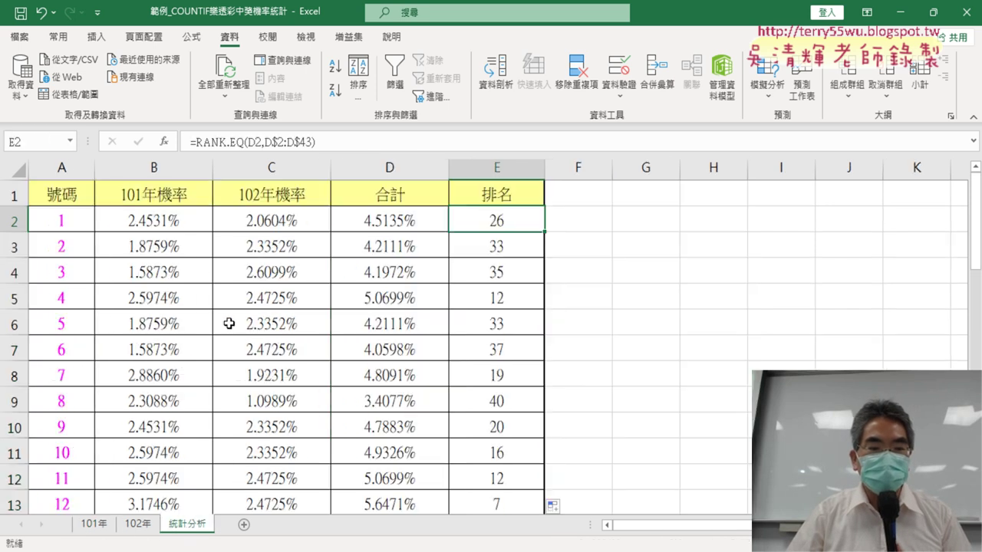
{"action": "left_click", "coordinate": [169, 220]}
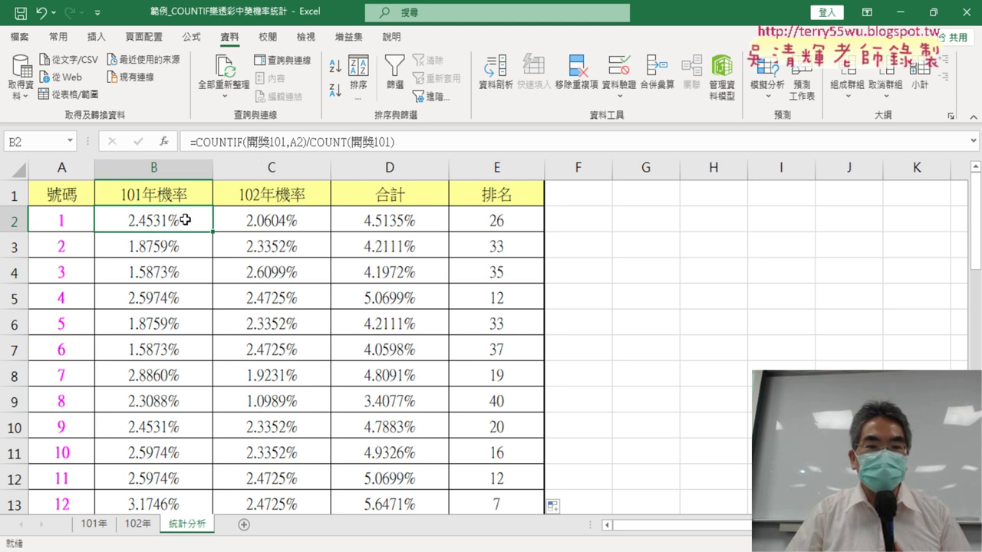
{"action": "left_click", "coordinate": [273, 218]}
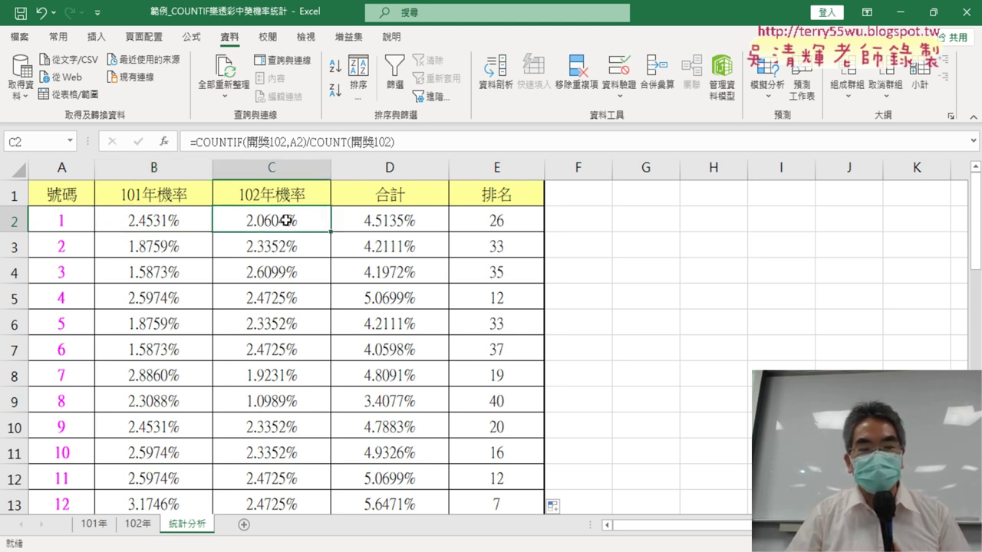
{"action": "left_click", "coordinate": [166, 221]}
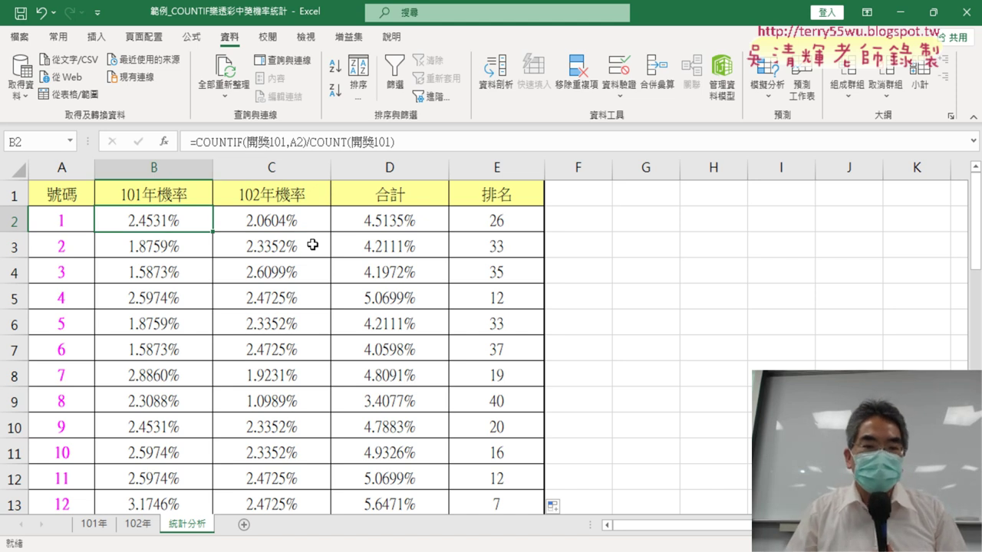
{"action": "left_click", "coordinate": [391, 221]}
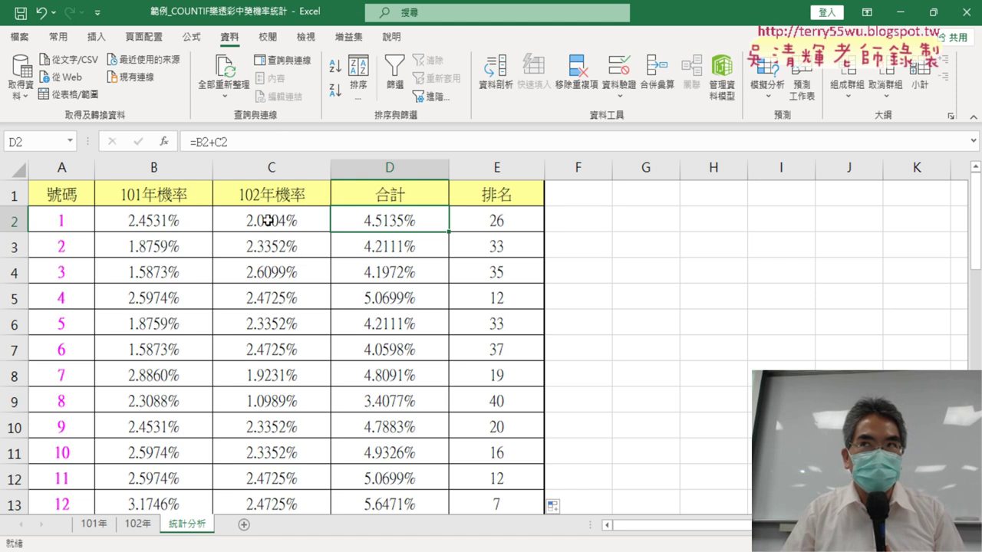
{"action": "left_click", "coordinate": [499, 224]}
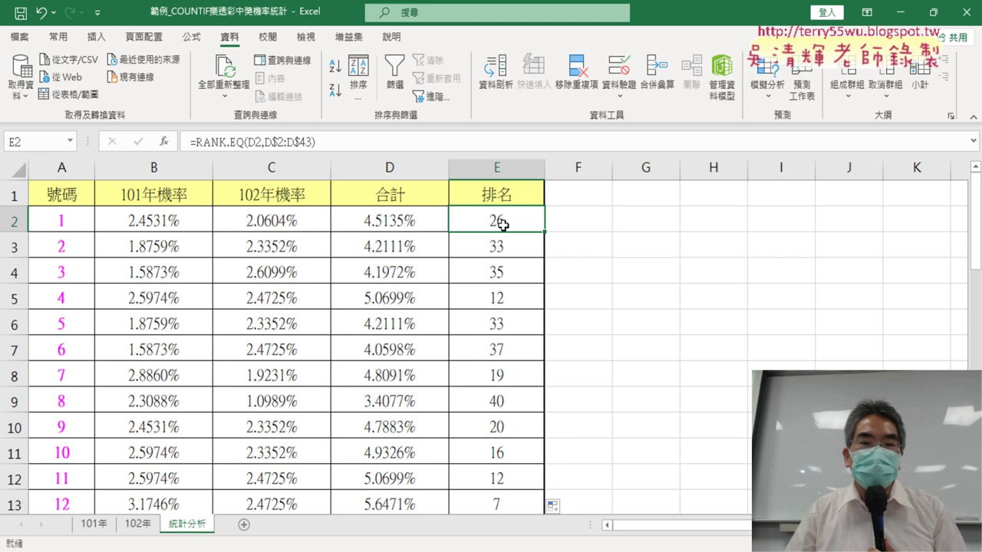